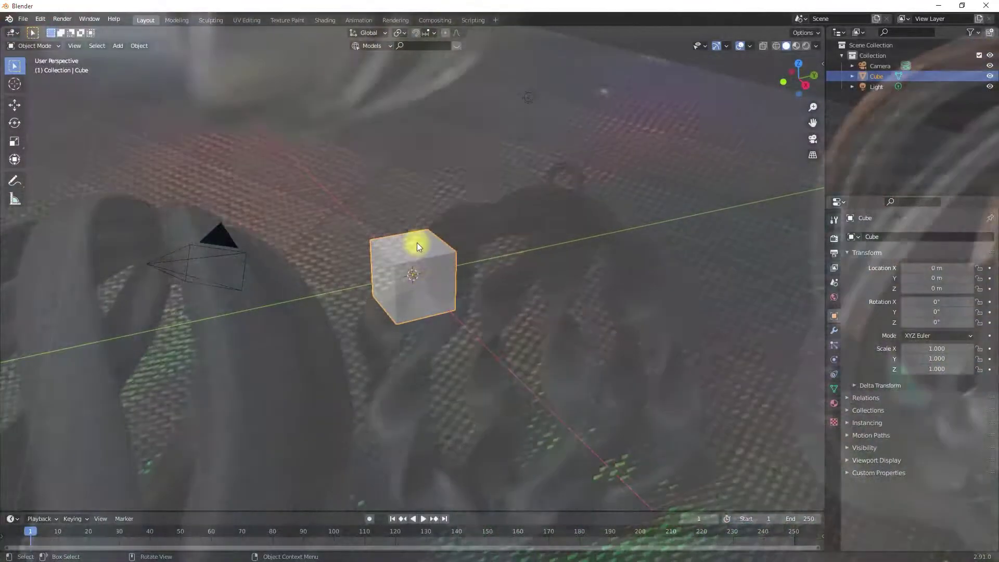
- Clear the default objects and configure the scene units to Metric, unit scale 0.001 and length in millimeters
key(Delete)
right_click(827, 71)
click(860, 152)
click(848, 291)
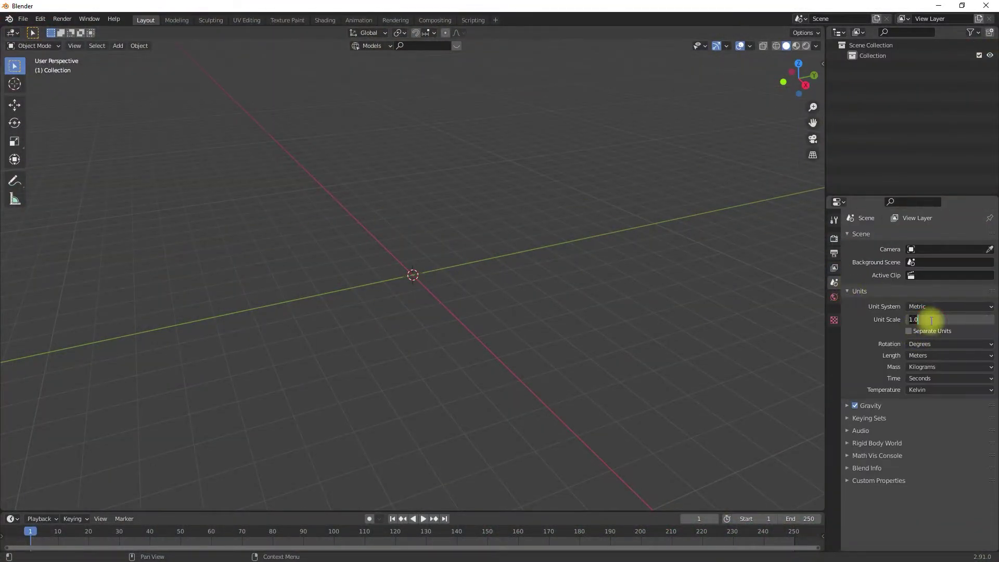
text(1)
key(Return)
click(923, 306)
click(928, 326)
click(920, 356)
click(922, 413)
click(750, 46)
click(727, 110)
click(727, 110)
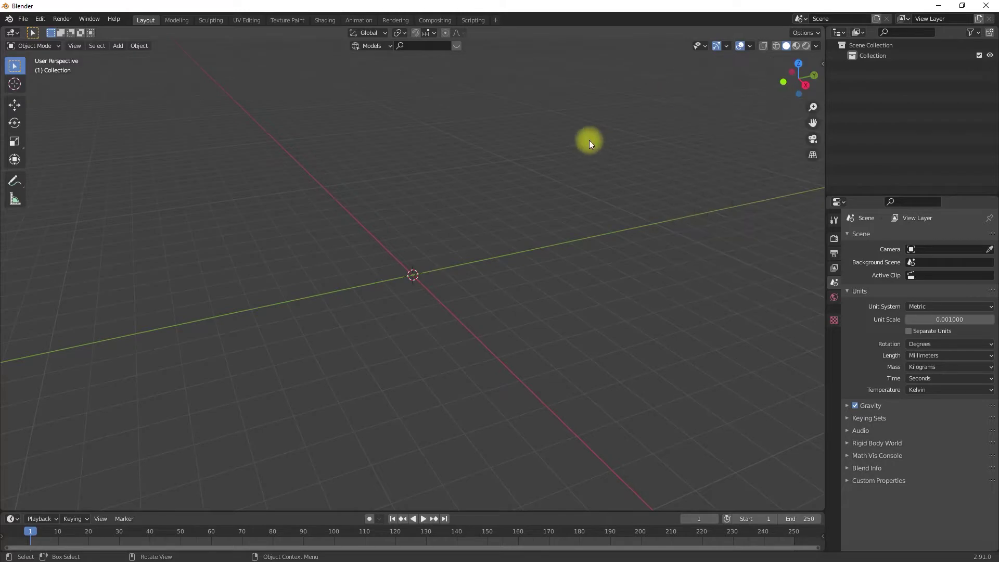
- Enable the Screencast Keys display in the viewport and return to the active tool settings
click(823, 64)
click(818, 175)
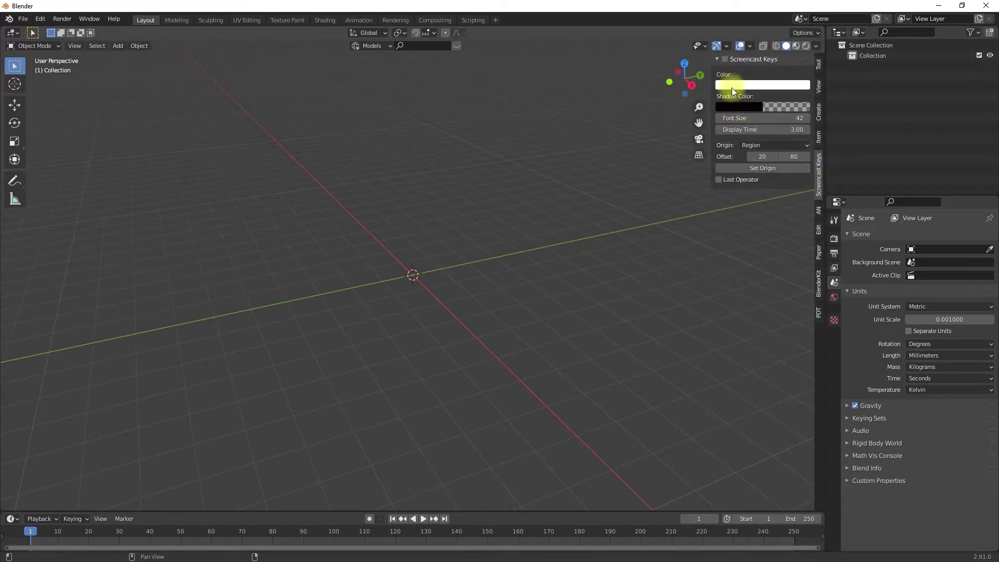
click(819, 63)
double_click(819, 64)
scroll(368, 151, up, 4)
click(368, 152)
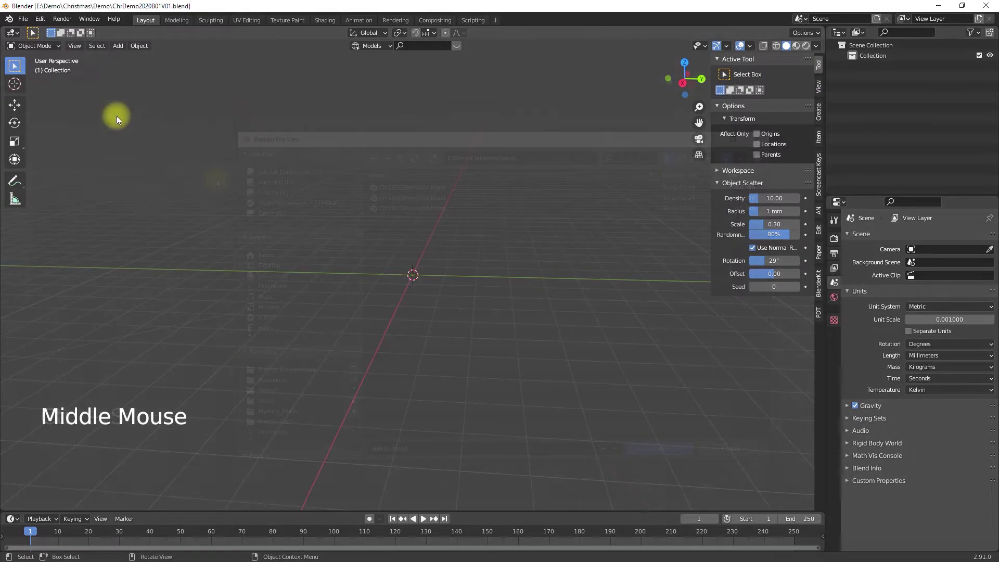
- Turn on snapping for the viewport with Increment as the snap target
middle_drag(117, 115, 274, 201)
scroll(276, 227, up, 6)
scroll(276, 227, down, 6)
scroll(323, 98, up, 4)
click(416, 33)
click(429, 33)
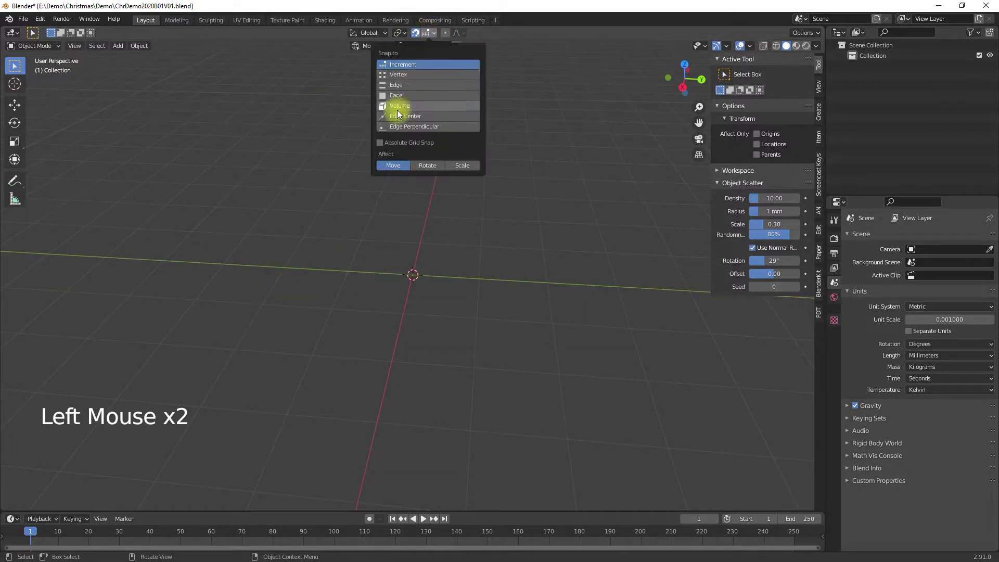
- Add an Arc curve at the origin with an end angle of 180 degrees
middle_drag(391, 244, 398, 242)
key(shift+a)
mouse_move(397, 251)
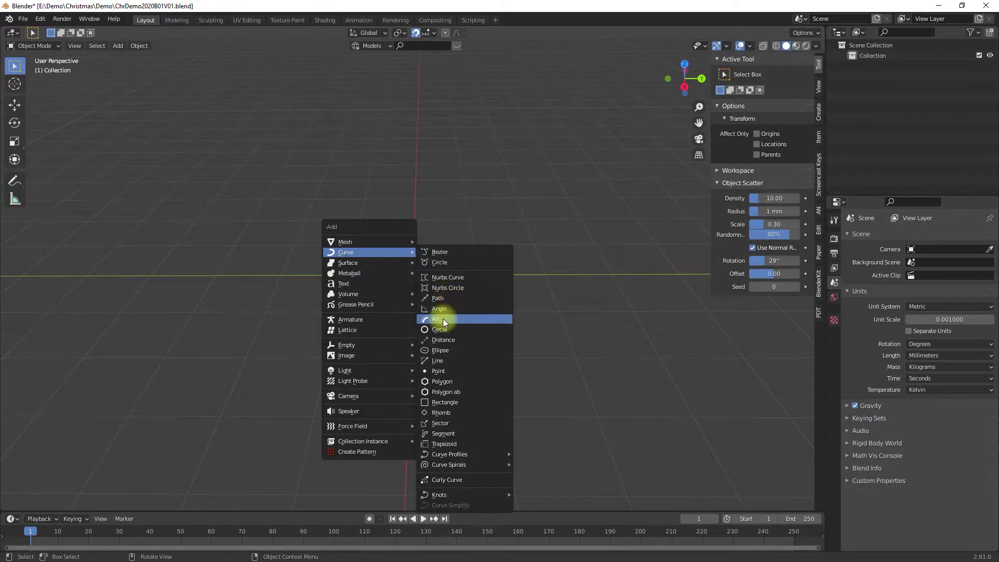
click(443, 319)
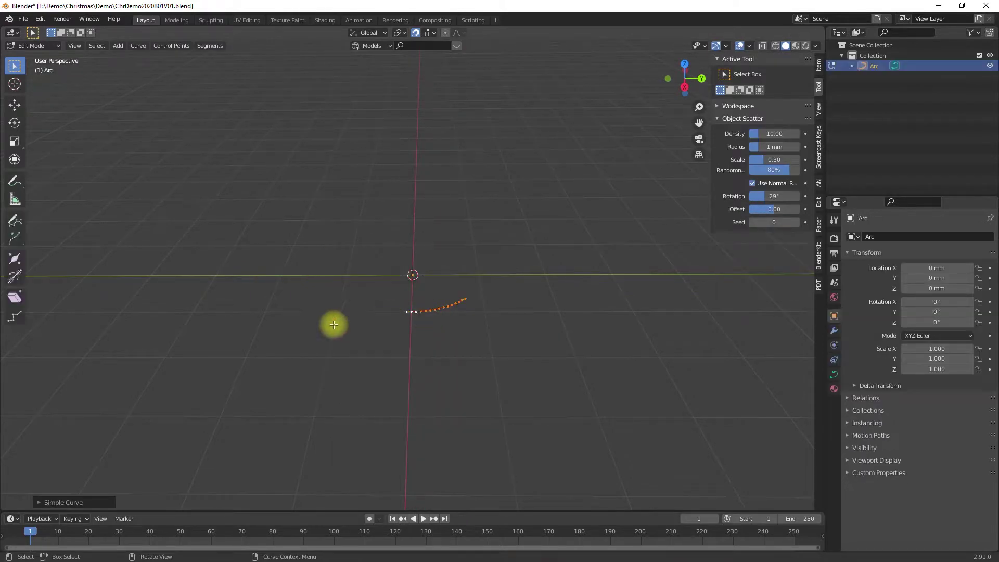
click(41, 502)
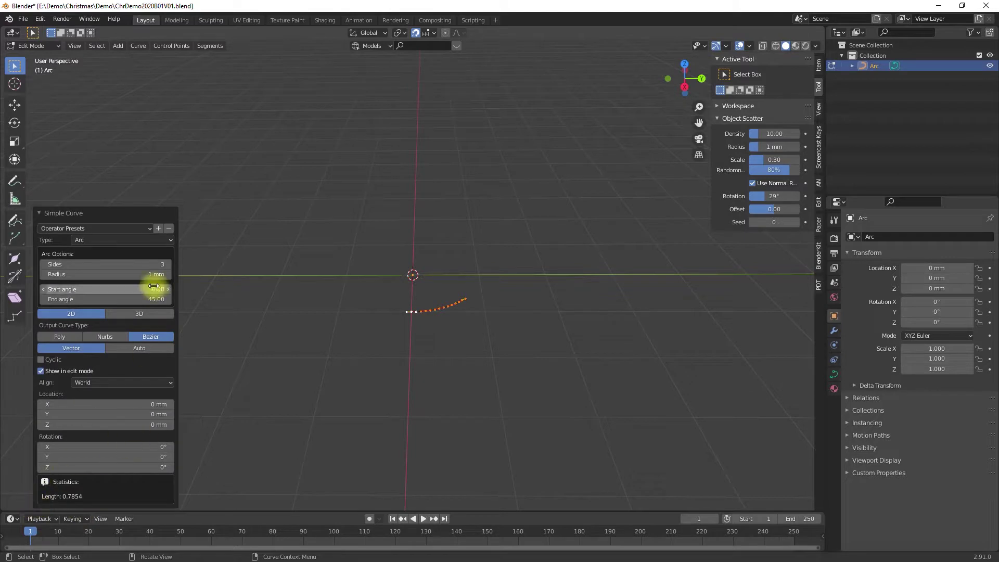
click(143, 300)
key(Tab)
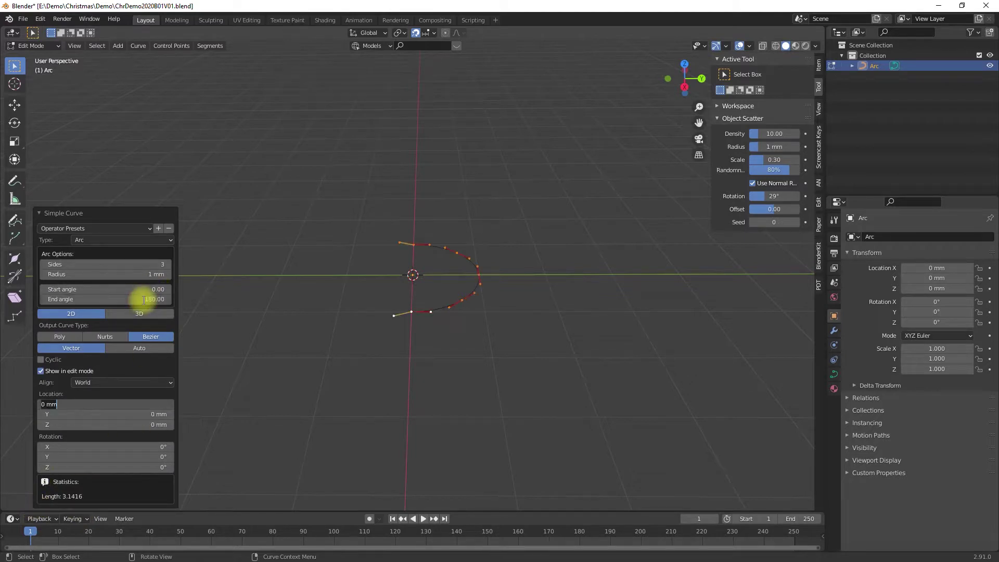
- Set the arc's radius to 50 mm and make it a 3D curve
click(149, 274)
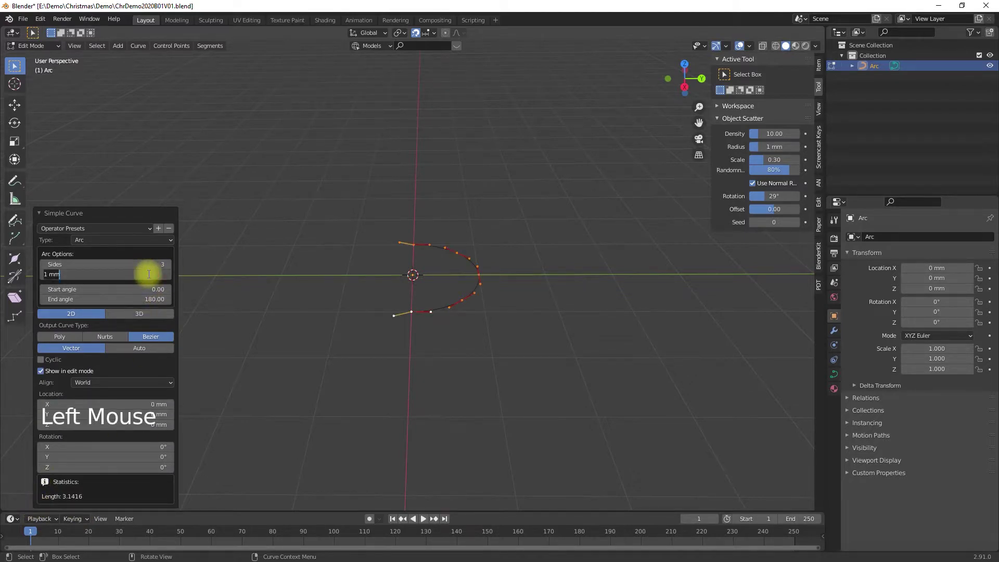
key(Tab)
key(Return)
click(117, 314)
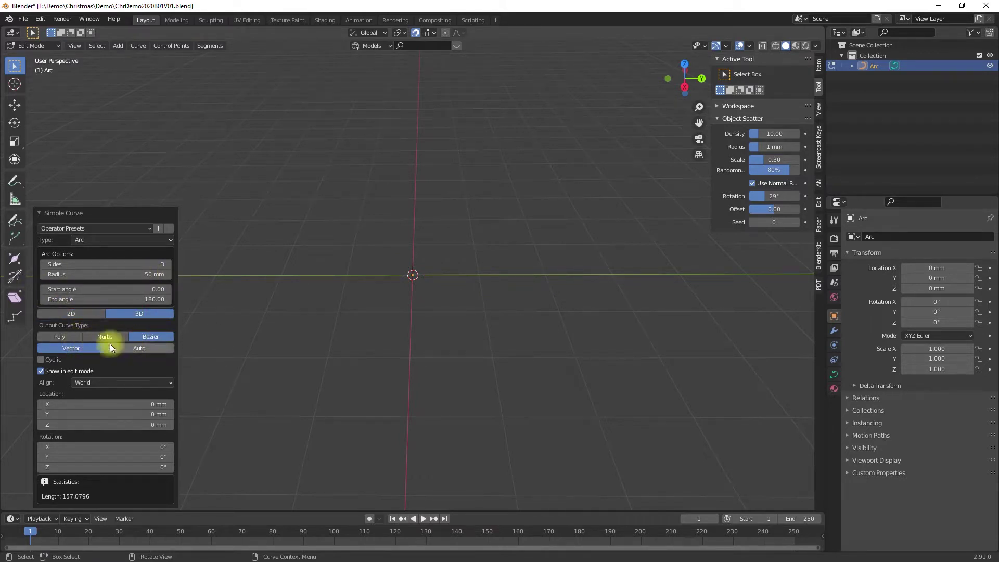
click(299, 318)
scroll(400, 336, down, 8)
scroll(401, 336, down, 2)
mouse_move(401, 336)
middle_down()
mouse_move(408, 408)
mouse_move(401, 325)
middle_up()
key(Tab)
key(Tab)
click(527, 231)
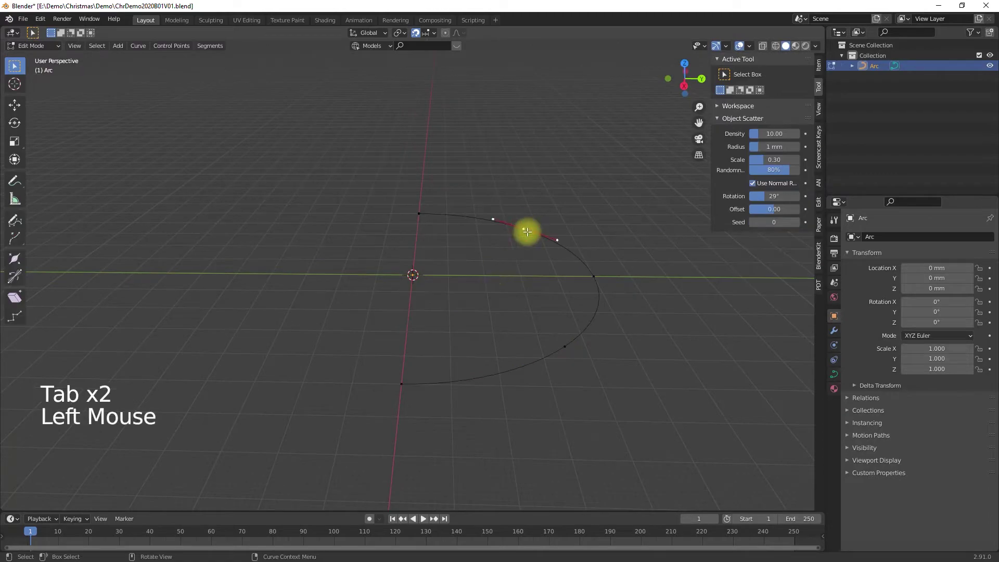
click(556, 240)
key(g)
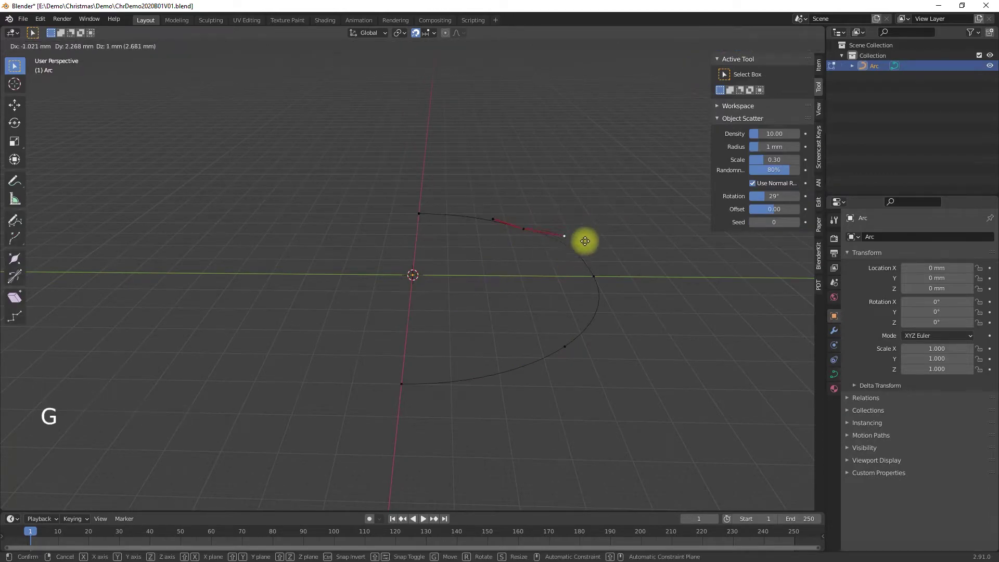
key(Escape)
- Leave Edit Mode and add a Plain Axes empty at the origin
middle_drag(458, 261, 457, 346)
key(Tab)
key(shift+a)
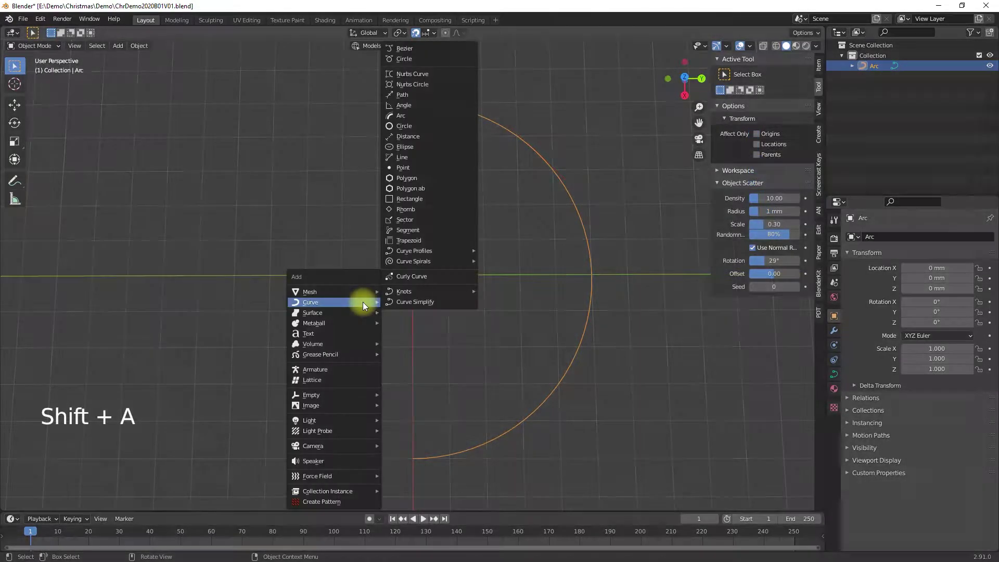
mouse_move(365, 395)
click(411, 395)
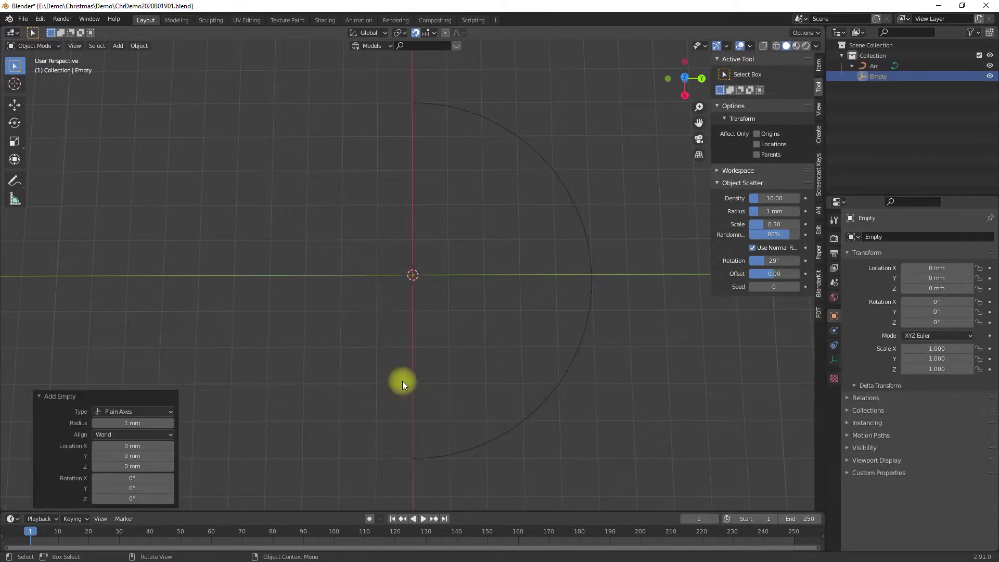
- Scale the empty by a factor of 5 and apply its scale
key(s)
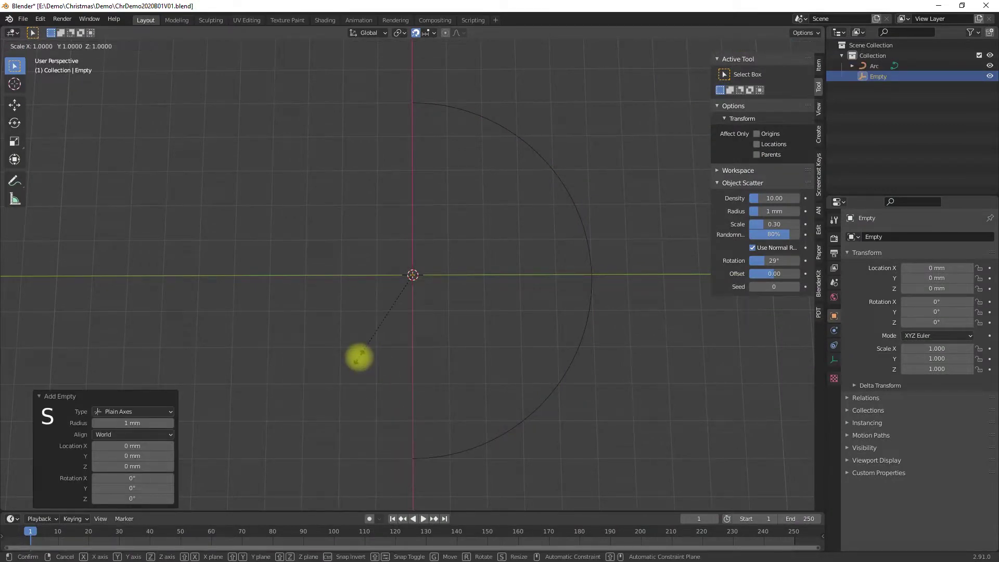
click(359, 357)
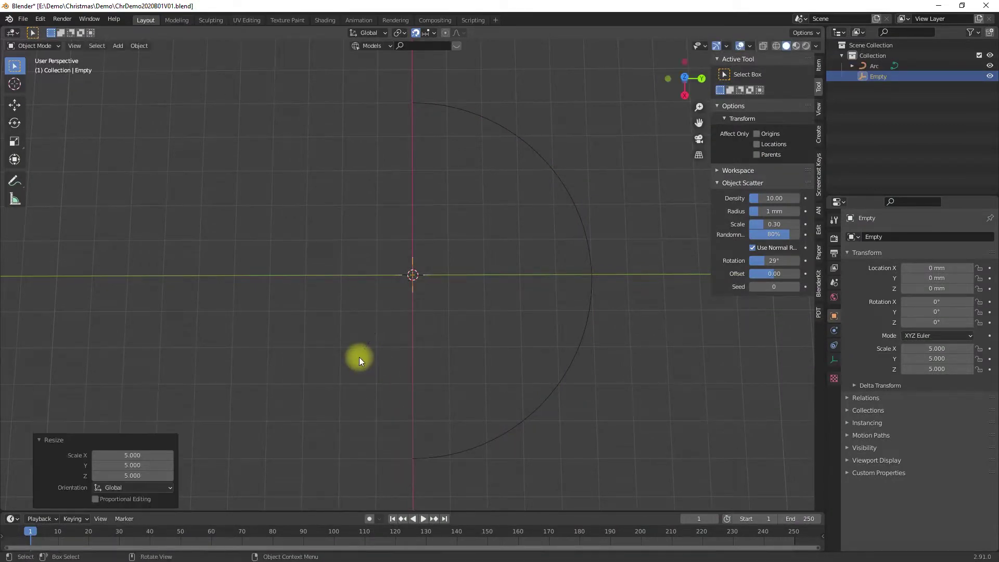
key(ctrl+a)
click(394, 326)
- Enlarge the empty again by a factor of about 3.3 and apply its scale
middle_drag(385, 346, 448, 283)
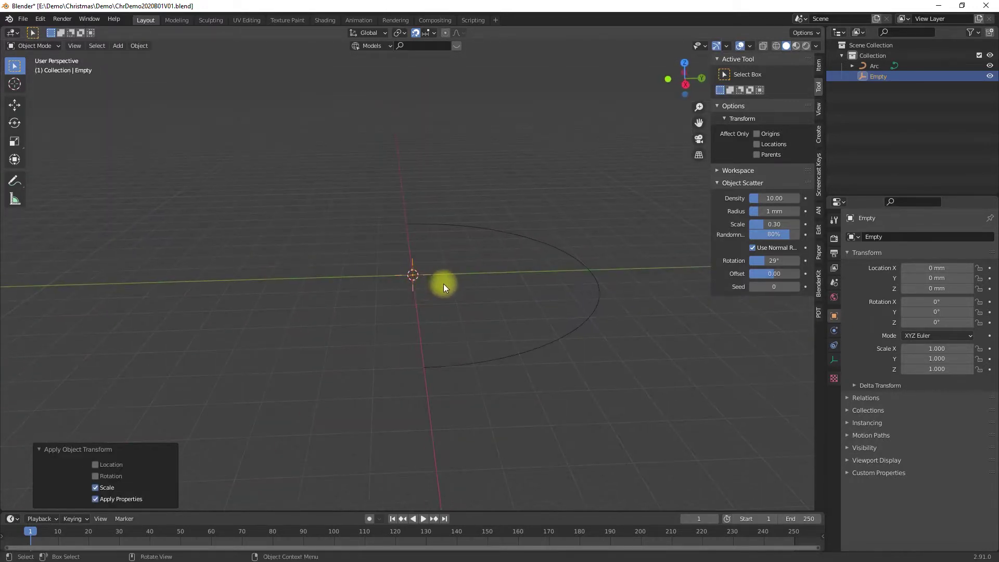
click(815, 66)
click(414, 265)
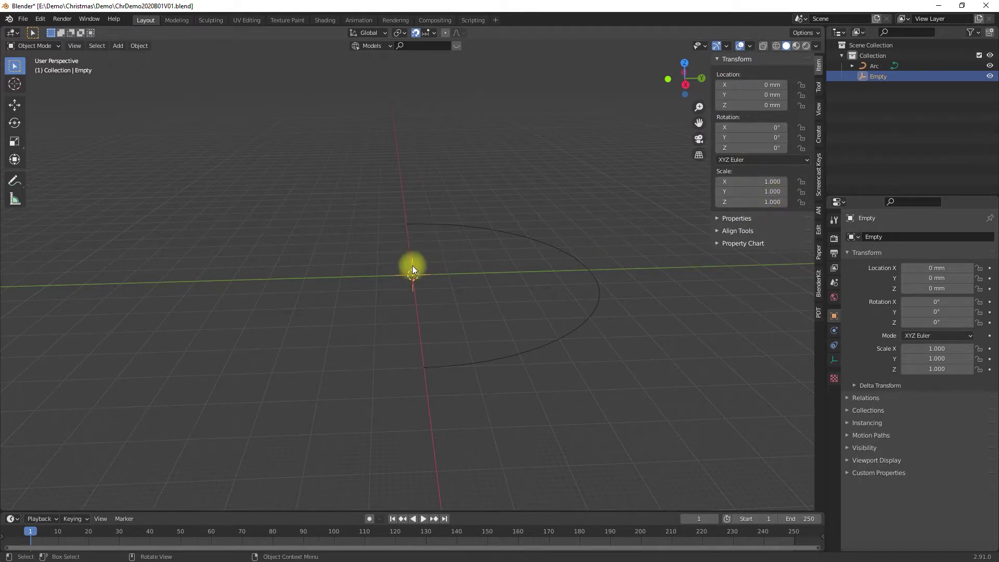
key(s)
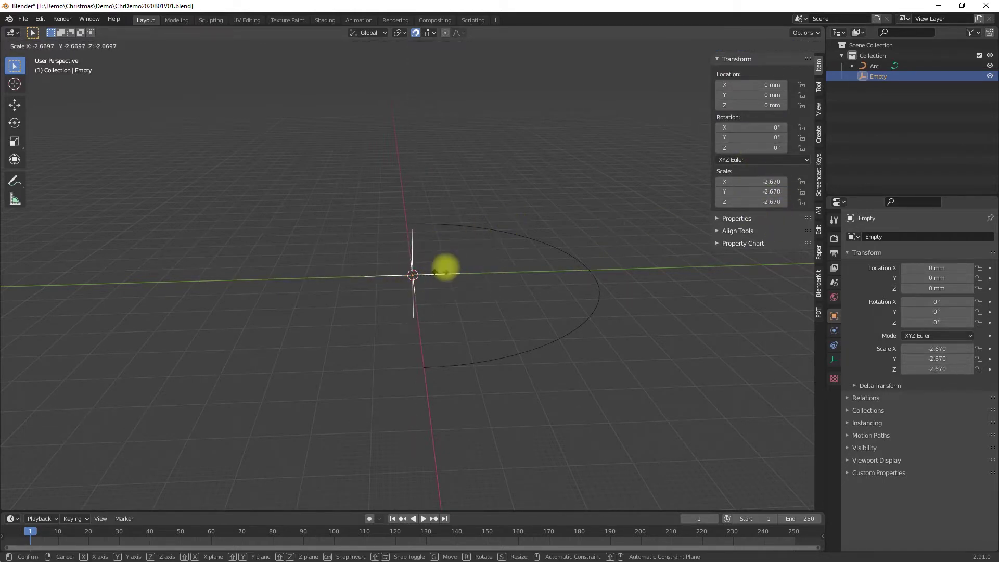
click(443, 271)
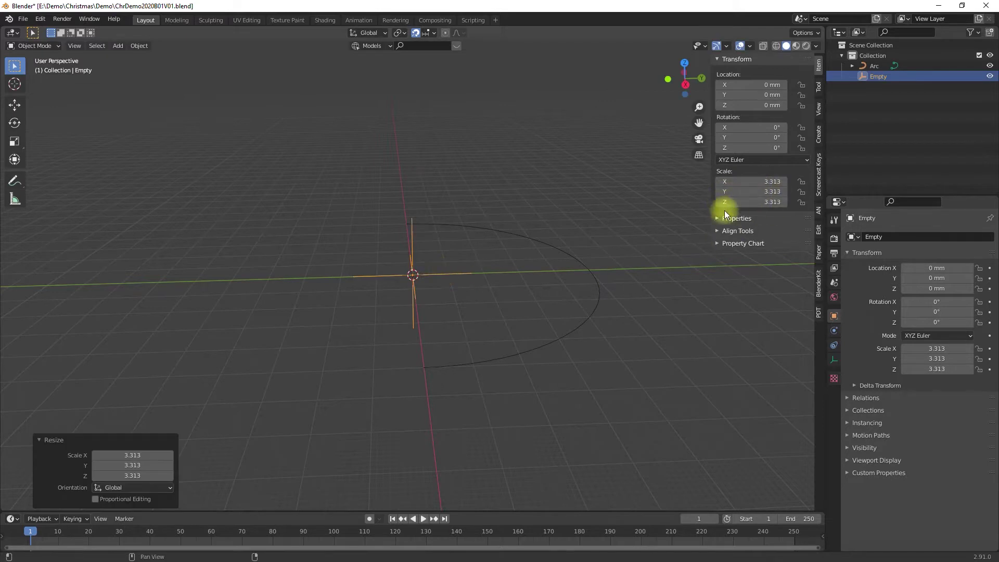
key(ctrl+a)
click(272, 247)
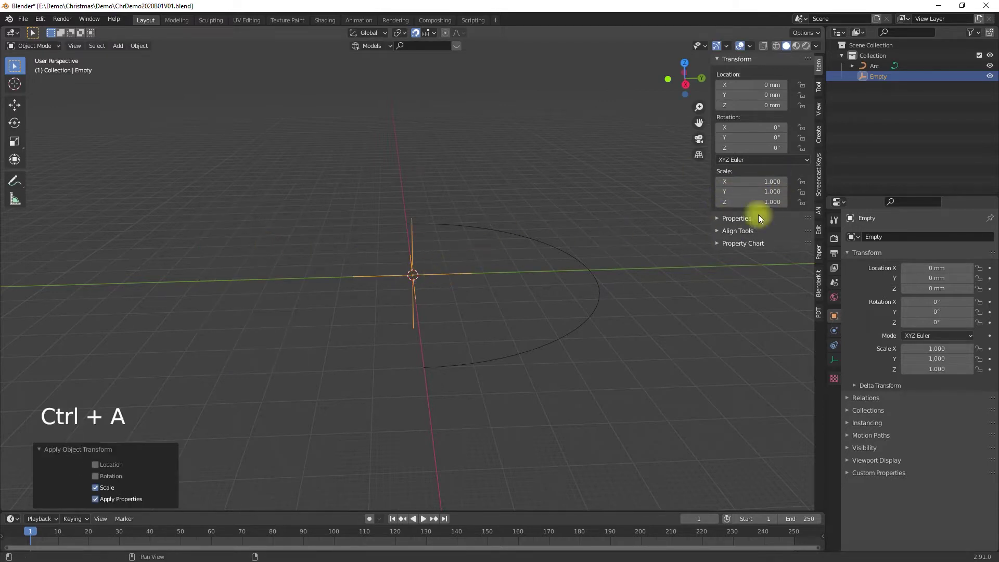
- Compare the location, scale and dimensions of the arc and the empty in their transform values
middle_drag(604, 235, 602, 283)
click(587, 250)
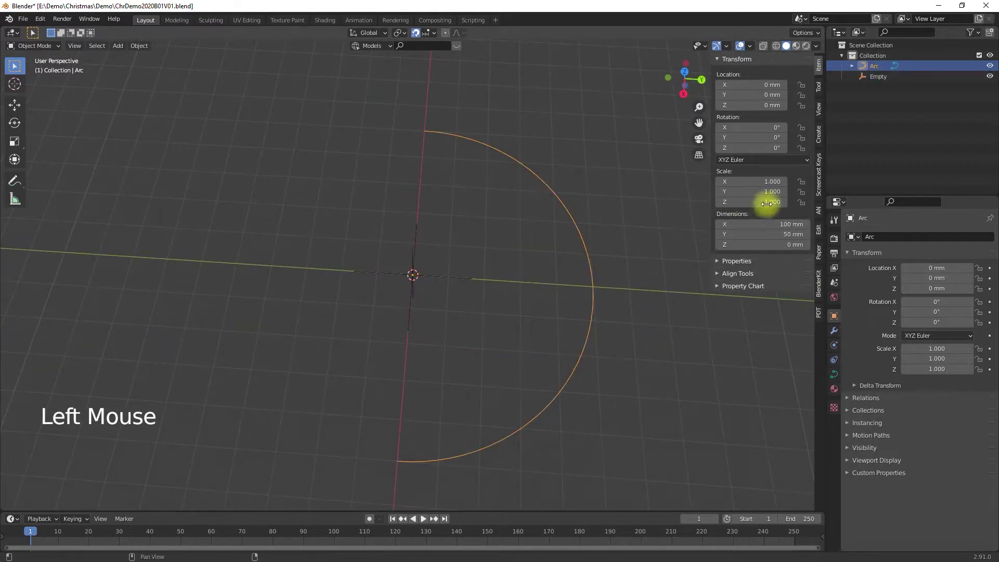
middle_drag(713, 208, 627, 217)
click(573, 234)
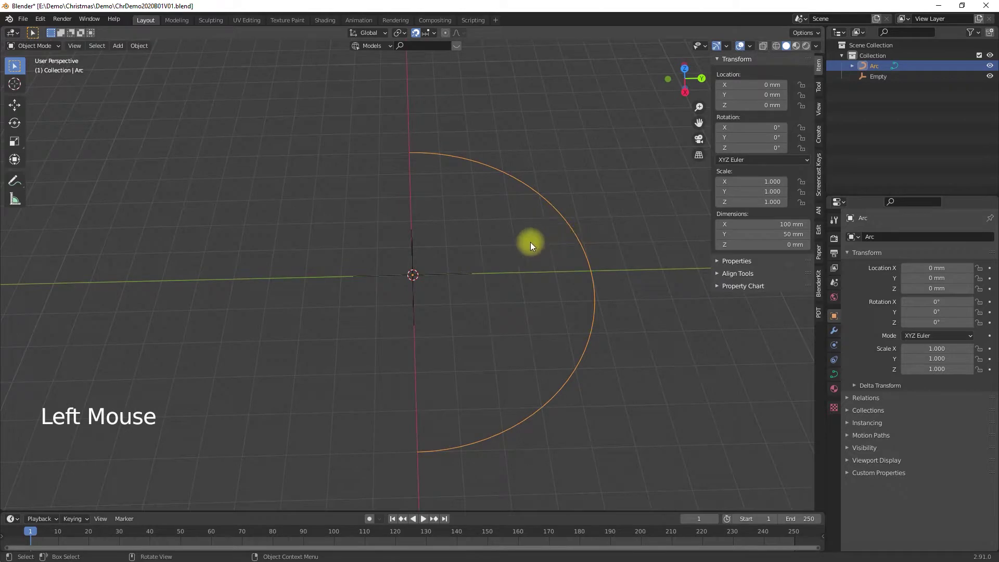
middle_drag(426, 224, 411, 239)
click(411, 241)
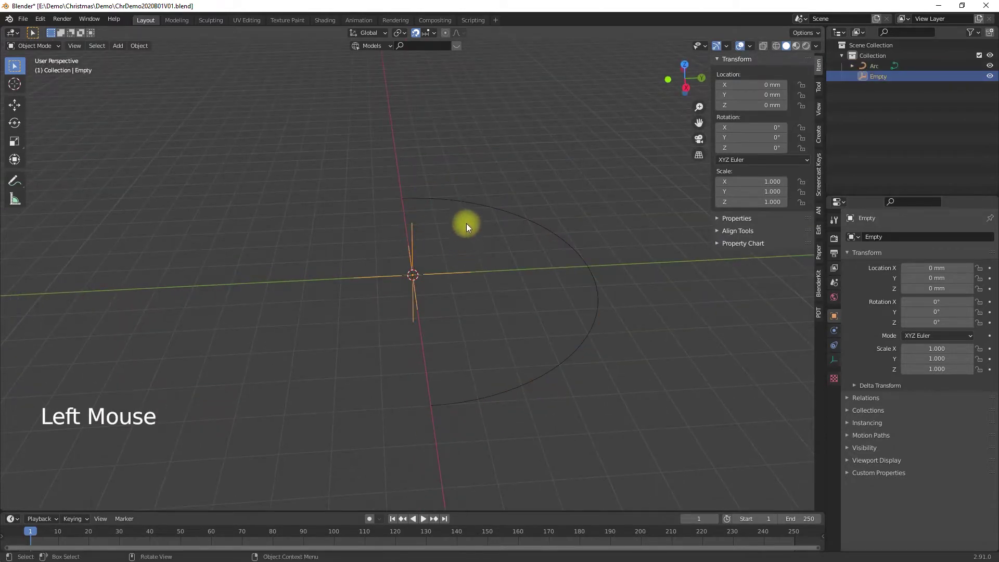
click(537, 165)
click(523, 214)
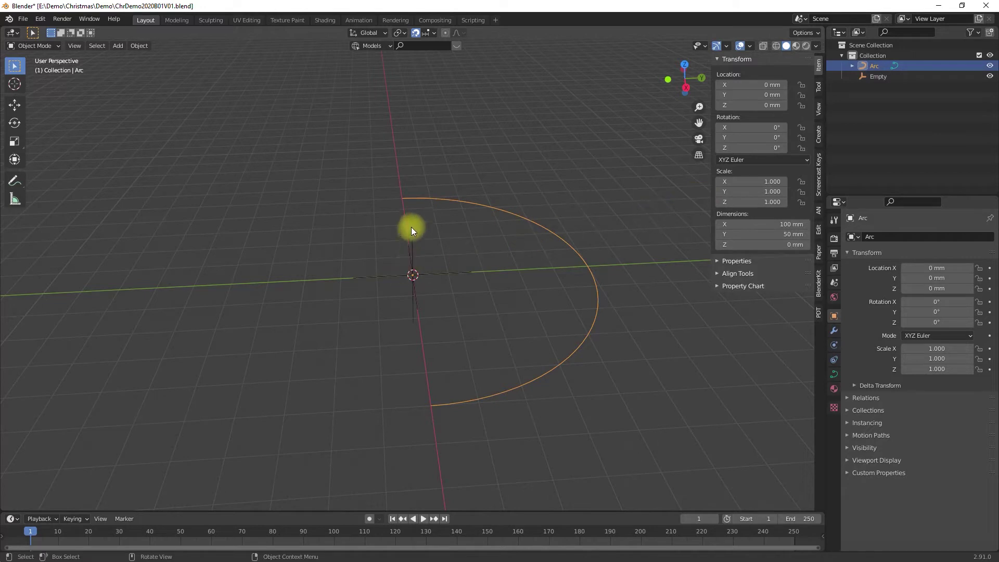
- Snap the 3D cursor to the active object, using the arc first and the empty second
key(shift+s)
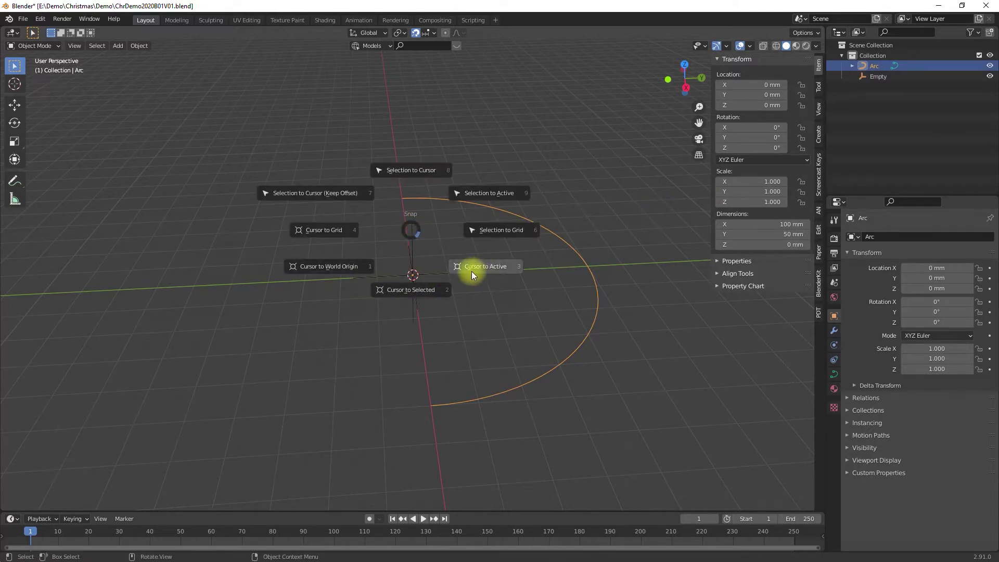
click(472, 270)
click(413, 242)
key(shift+s)
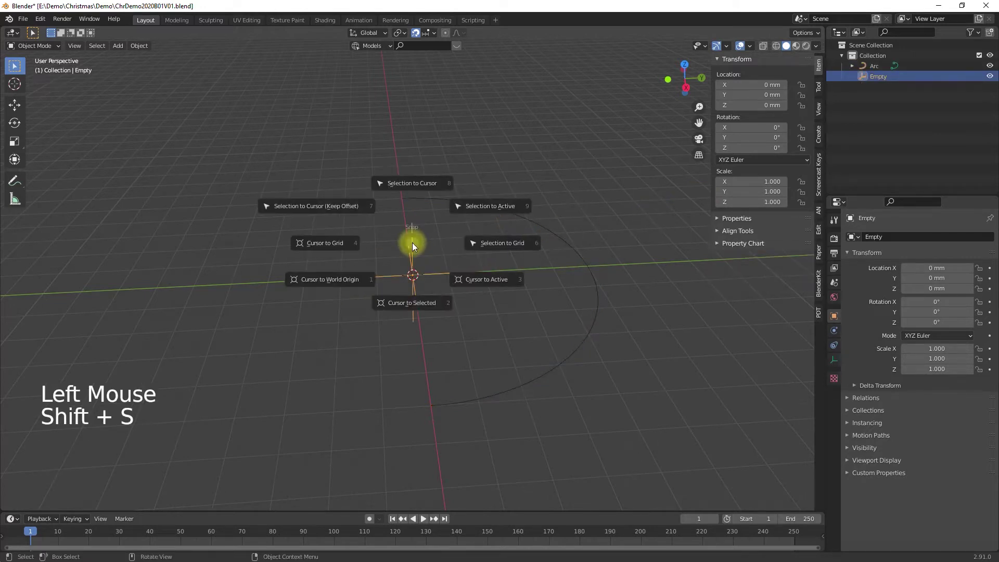
click(446, 294)
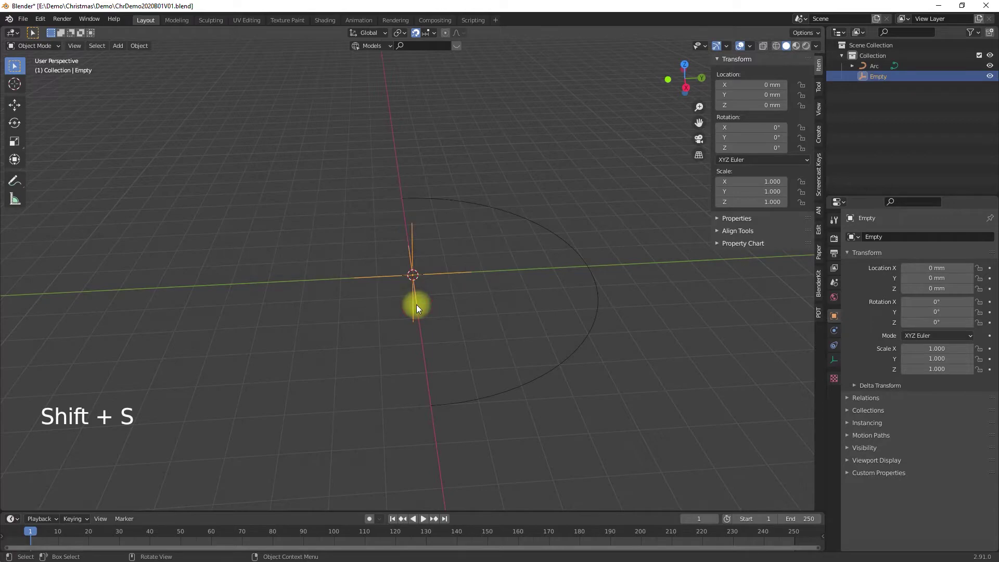
- Set the arc's origin to the 3D cursor at the empty's location
click(526, 224)
click(140, 47)
mouse_move(154, 67)
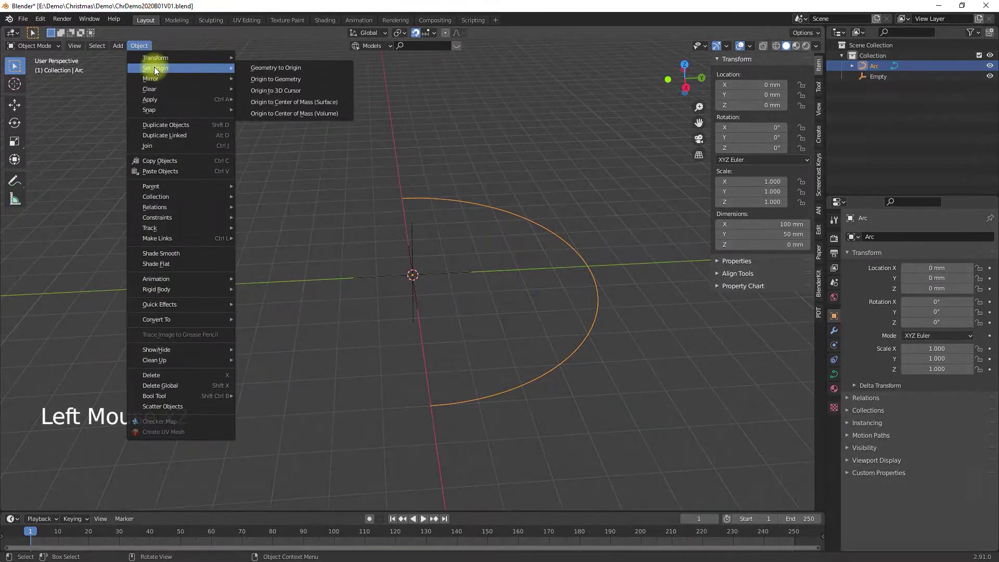
click(260, 90)
click(527, 215)
- Add an Array modifier to the arc with a fixed count of 4
middle_drag(586, 227, 730, 267)
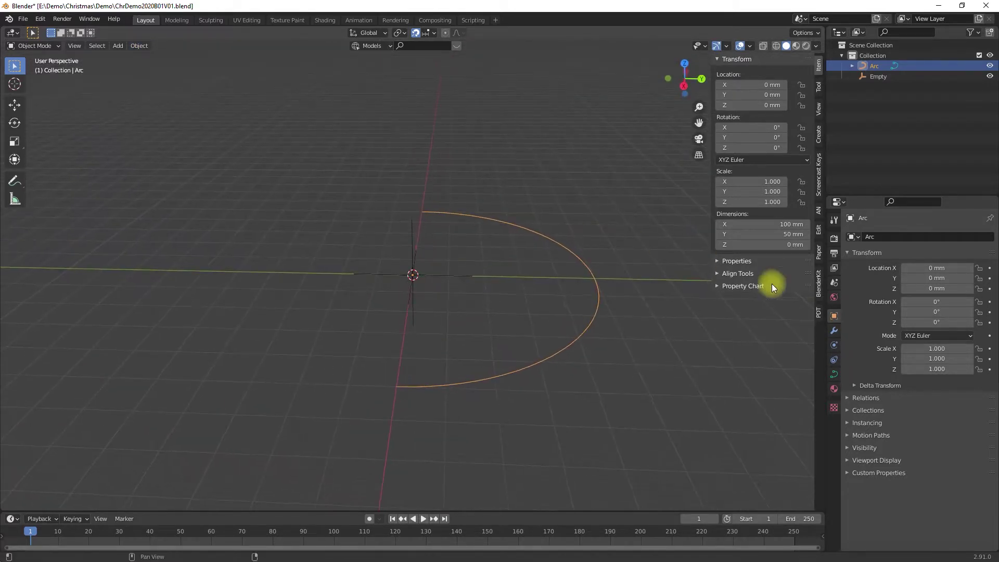
click(835, 330)
click(902, 237)
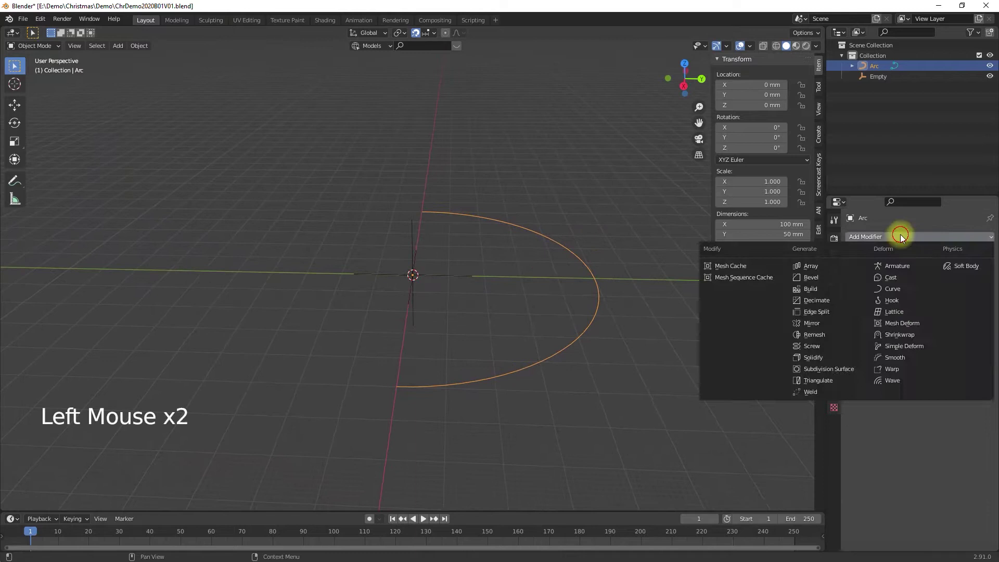
click(859, 267)
scroll(749, 329, down, 5)
click(980, 309)
click(980, 309)
scroll(885, 317, down, 2)
- Replace the array's relative offset with an object offset that uses the empty
click(865, 322)
click(865, 386)
click(856, 387)
click(921, 403)
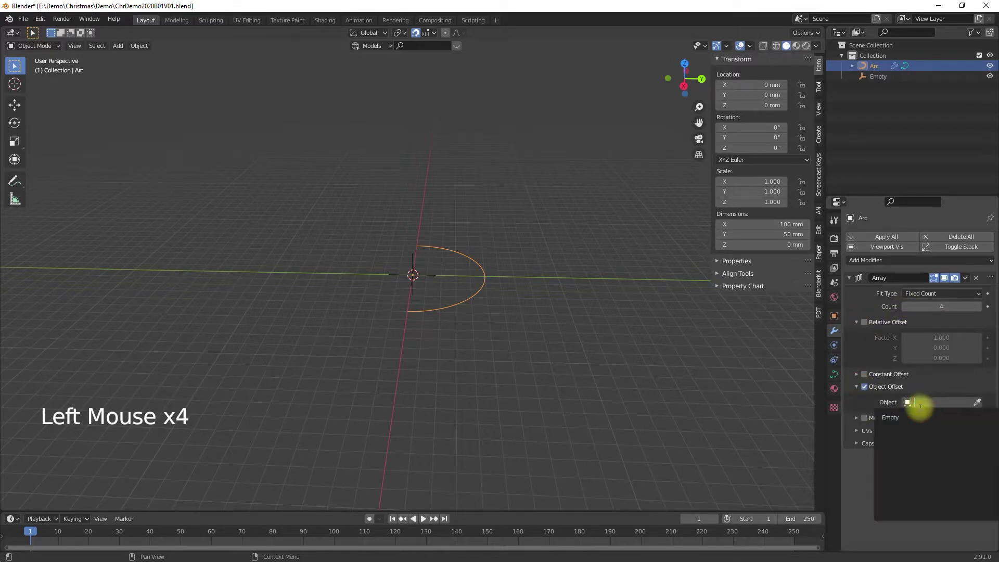
click(906, 417)
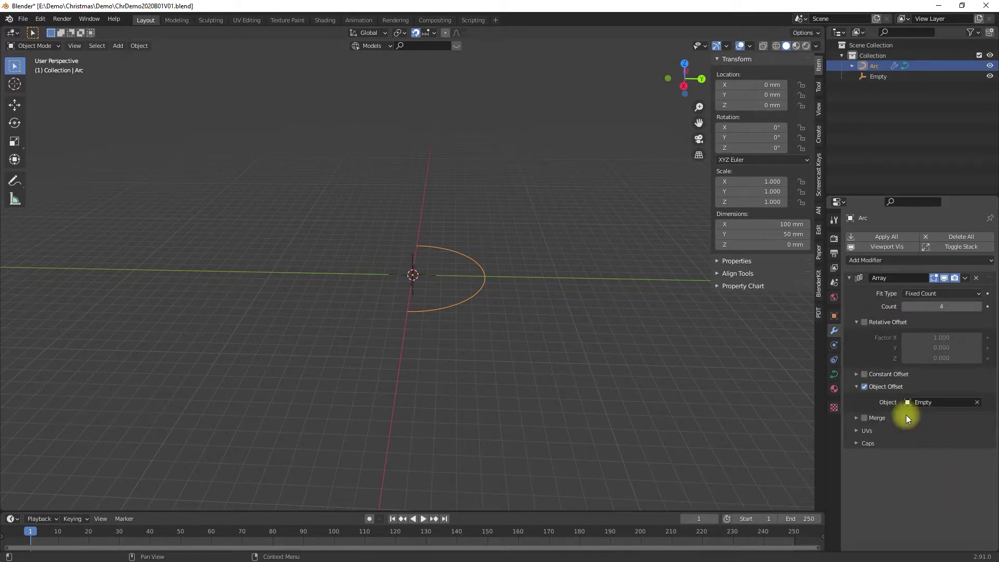
- Rename the empty as RotationEmpty
click(876, 76)
double_click(879, 76)
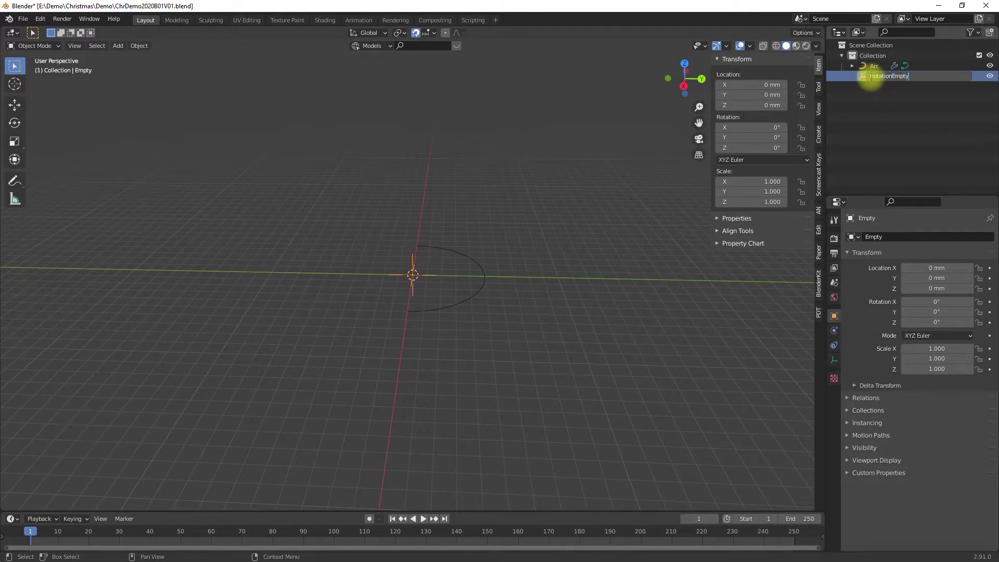
key(Return)
key(Return)
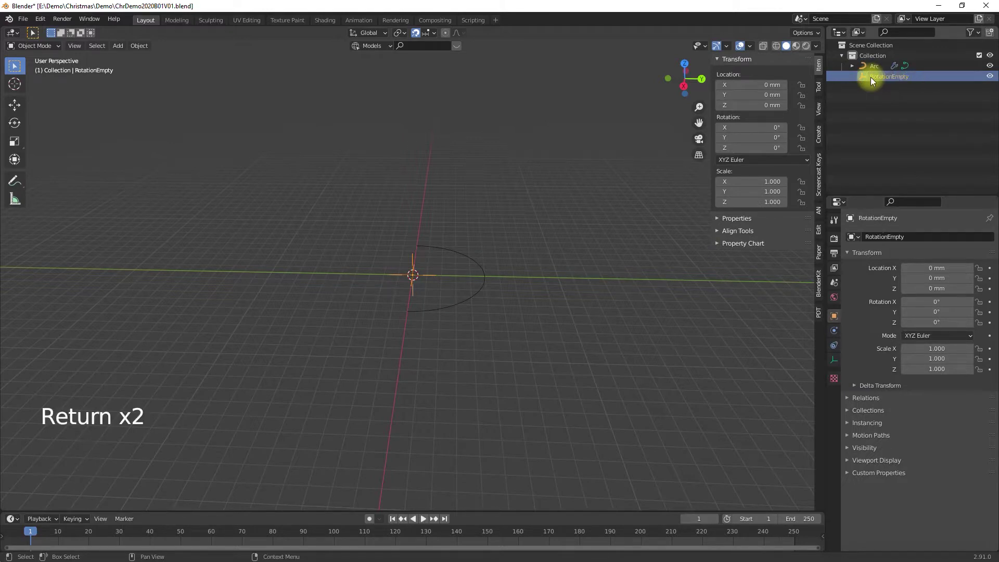
- Set the RotationEmpty object's X rotation to 45° so the arc copies fan out
click(579, 270)
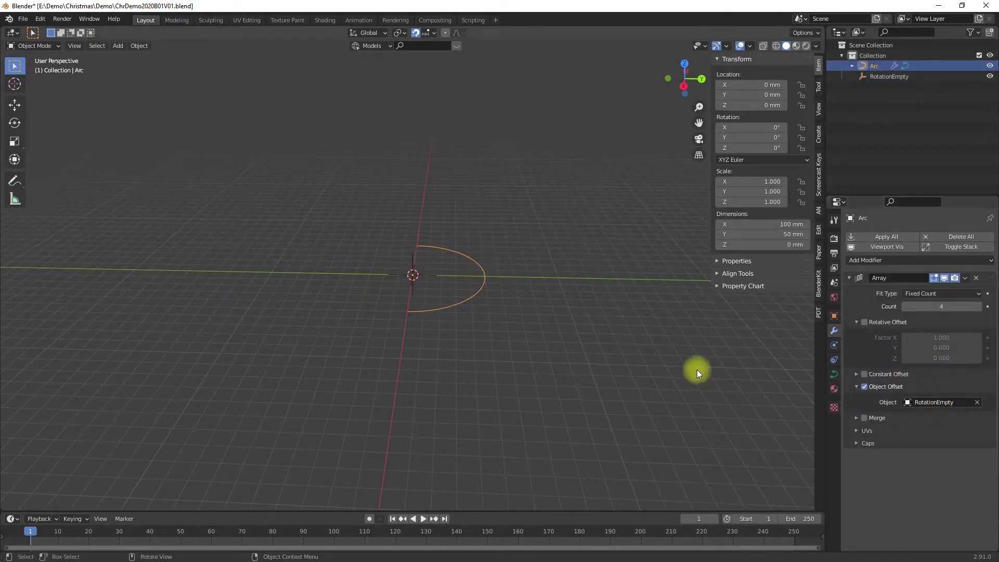
click(420, 271)
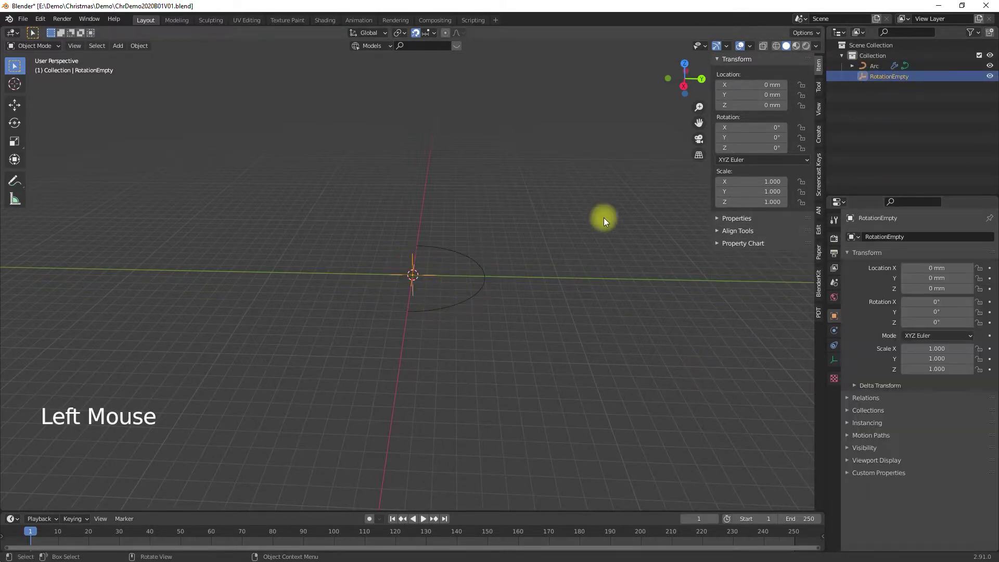
mouse_move(747, 128)
mouse_down()
mouse_move(981, 159)
mouse_move(754, 134)
mouse_move(899, 192)
mouse_move(992, 205)
mouse_move(750, 129)
mouse_up()
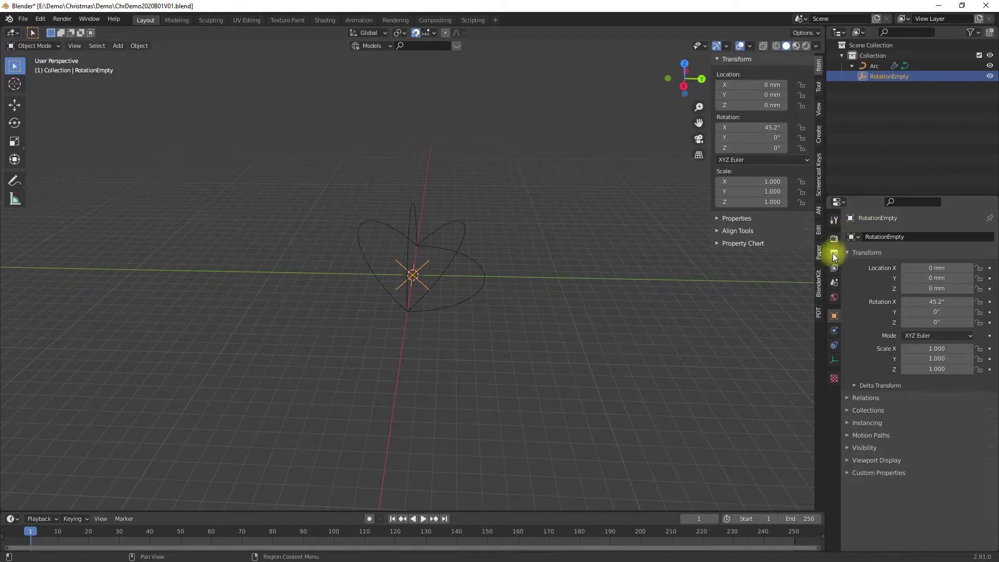
click(761, 130)
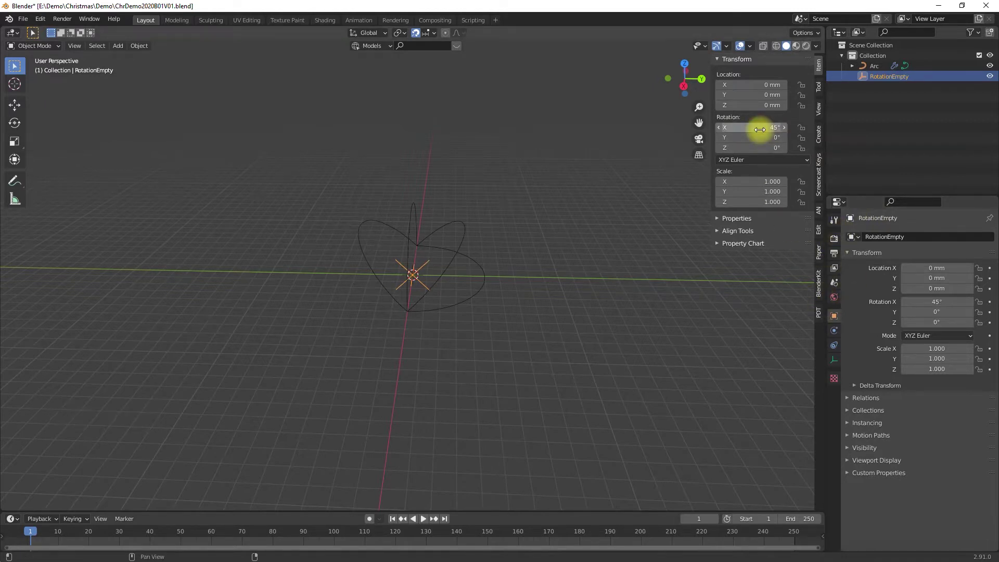
- Increase the arc's Array modifier count to 8
click(464, 232)
click(980, 307)
click(980, 307)
click(980, 307)
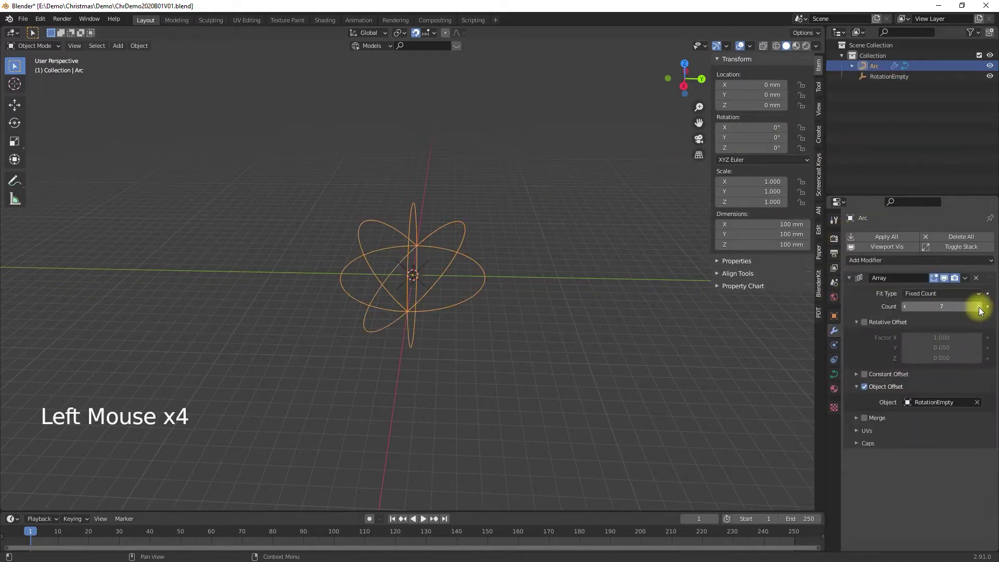
click(945, 314)
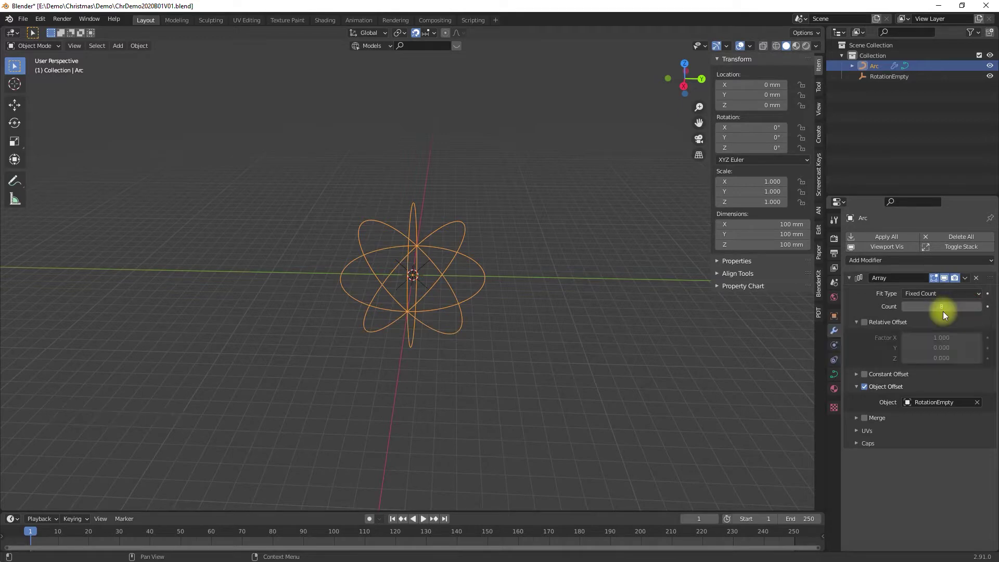
middle_drag(493, 251, 473, 326)
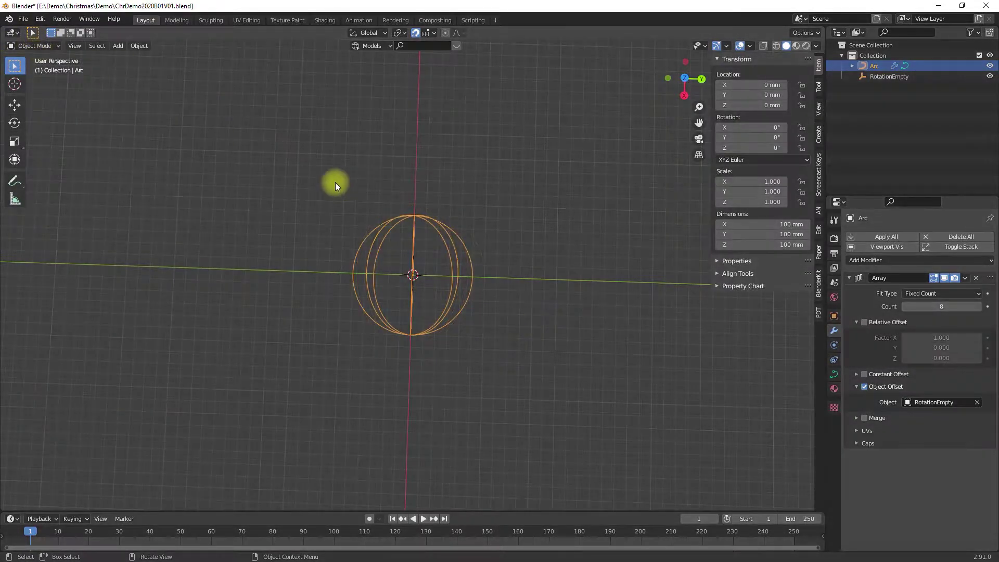
- Add a Bezier circle and set its X location to -100 mm, clear of the arrayed arcs
key(shift+a)
mouse_move(330, 176)
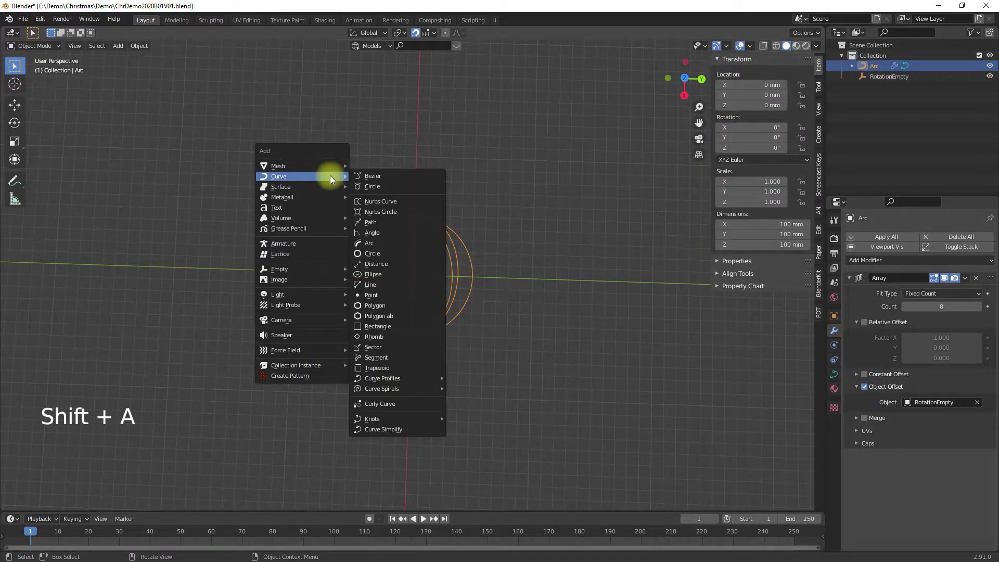
click(424, 187)
key(g)
click(409, 104)
scroll(424, 161, up, 5)
shift+middle_drag(424, 161, 418, 248)
click(749, 84)
text(-100)
key(Return)
- Set the Bezier circle's X and Y scale to 5
click(754, 181)
text(5)
key(Return)
click(749, 192)
text(5)
key(Return)
- Set the Bezier circle's X and Y scale to 7
mouse_move(539, 142)
middle_down()
mouse_move(530, 180)
mouse_move(540, 154)
middle_up()
click(755, 184)
text(7)
click(758, 191)
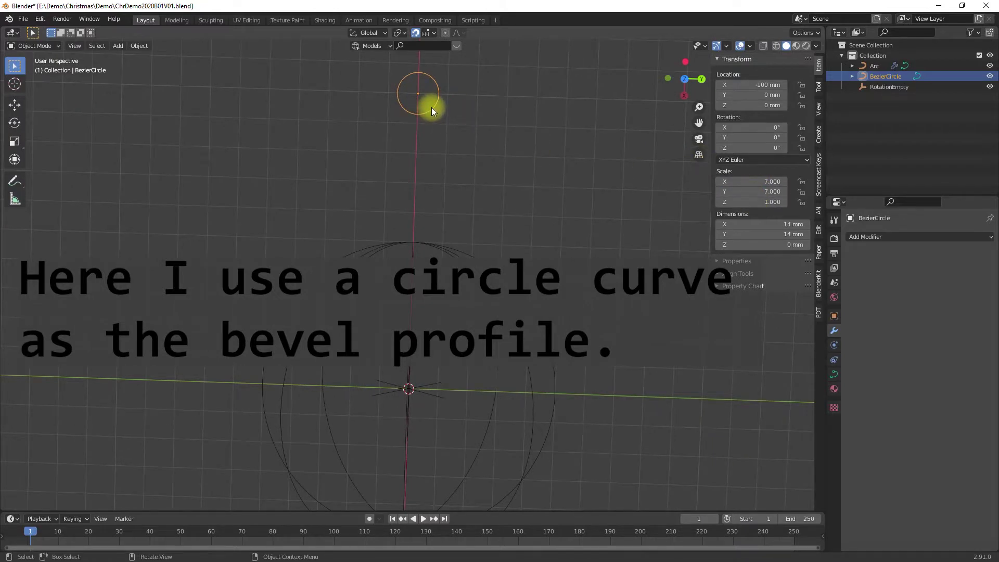
middle_drag(495, 132, 491, 129)
- Try moving a control handle of the Bezier circle in Edit Mode, and return to Object Mode
click(426, 99)
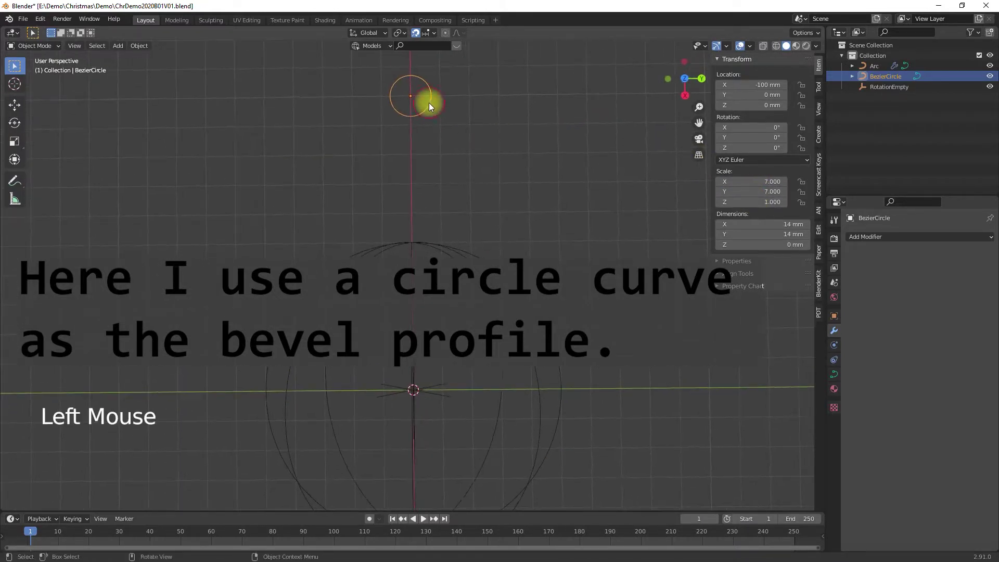
key(Tab)
click(430, 86)
key(g)
click(439, 94)
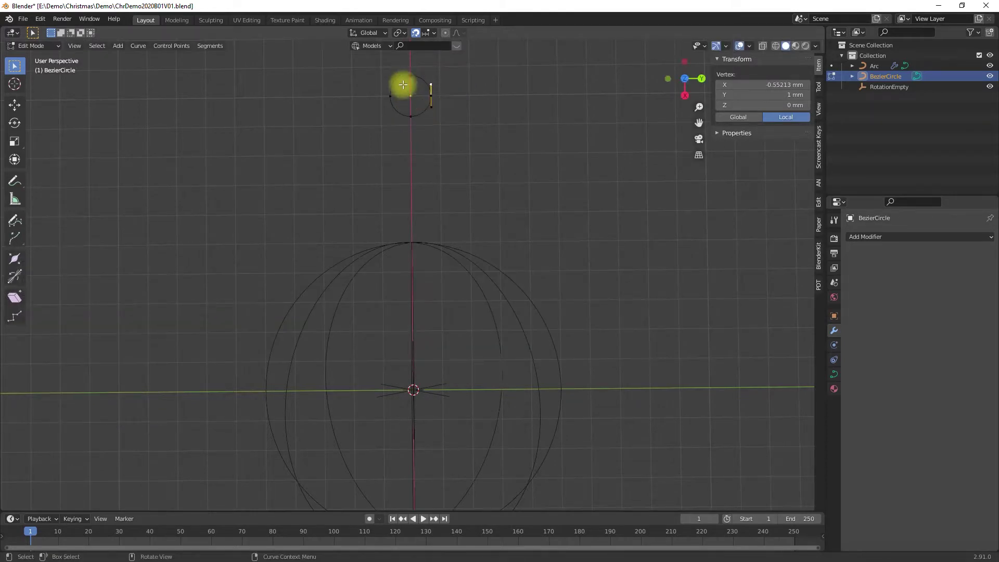
key(Tab)
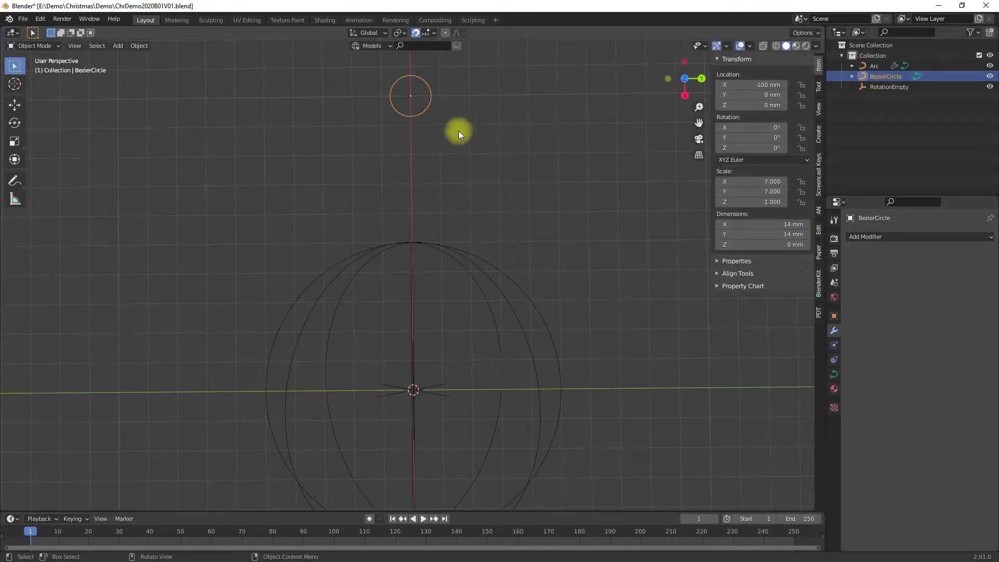
- Rename the Bezier circle as BevelProfileBezierCircle and expand its entry in the scene hierarchy
triple_click(874, 76)
text(BevelProfile)
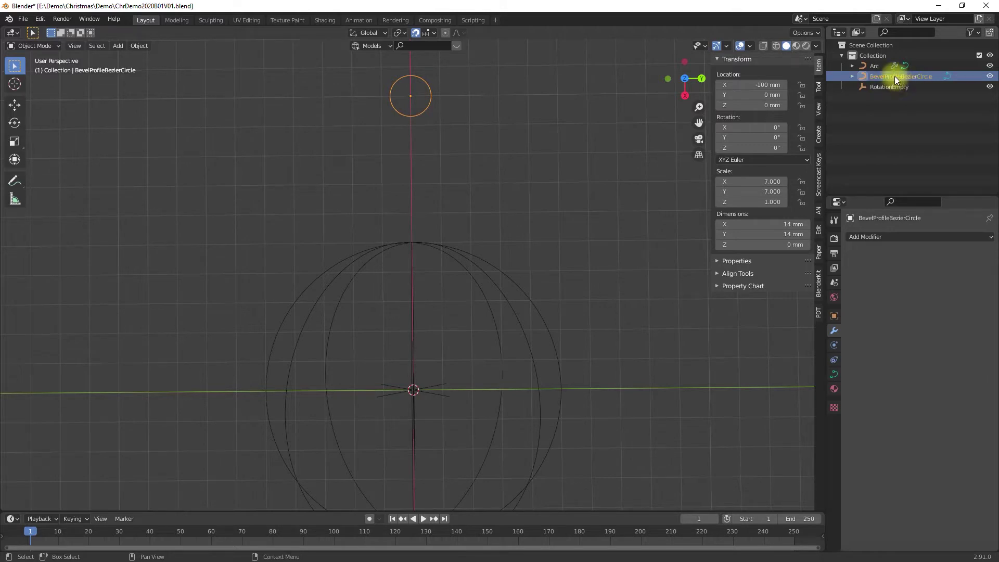
click(852, 76)
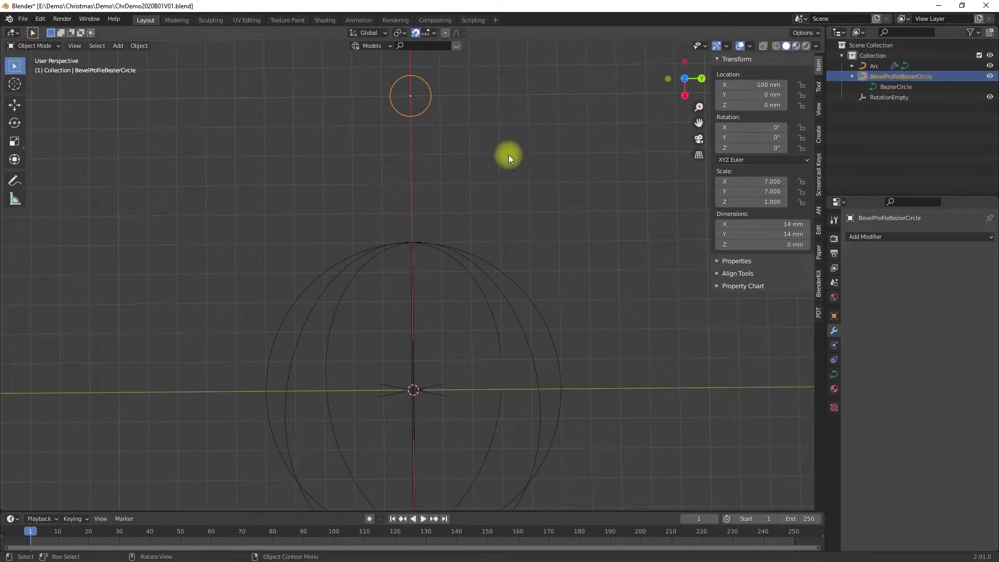
- Set the arc's bevel mode to Object and use BevelProfileBezierCircle as the bevel object
click(492, 263)
click(835, 374)
scroll(849, 420, down, 6)
click(867, 400)
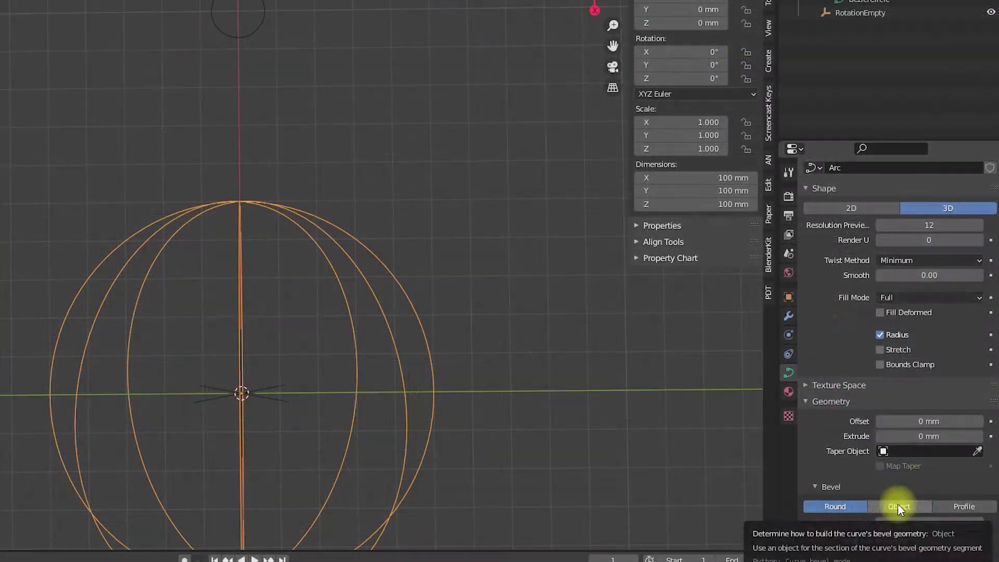
click(919, 477)
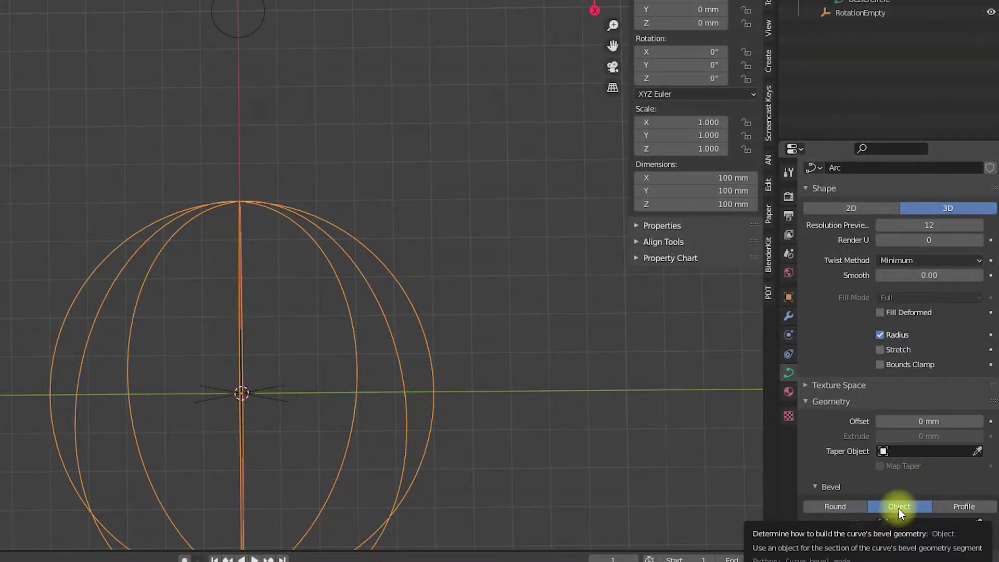
click(896, 523)
click(885, 381)
scroll(523, 414, down, 3)
middle_drag(523, 414, 451, 387)
scroll(307, 260, up, 1)
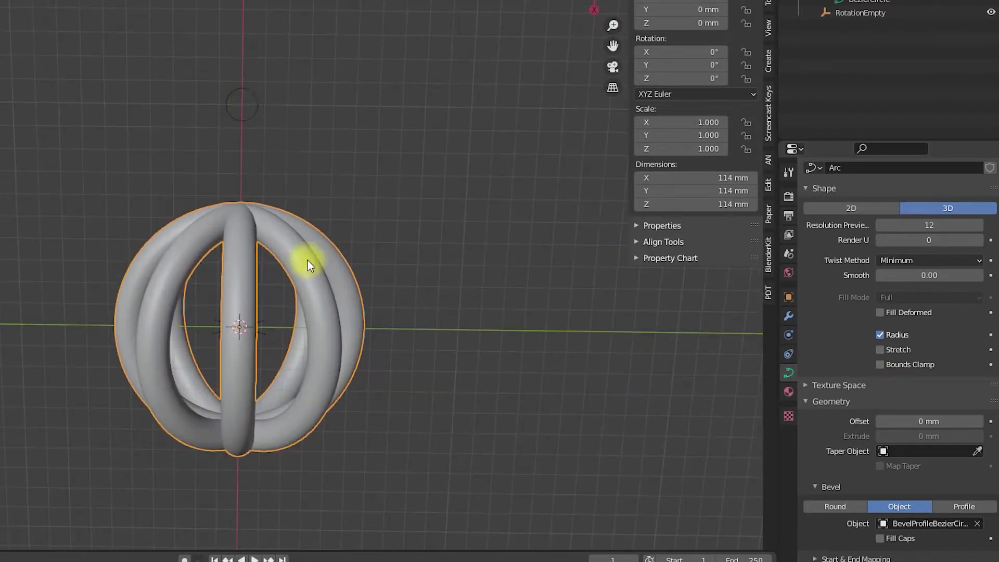
- Add a Bezier curve at the world origin
click(256, 111)
middle_drag(339, 158, 309, 188)
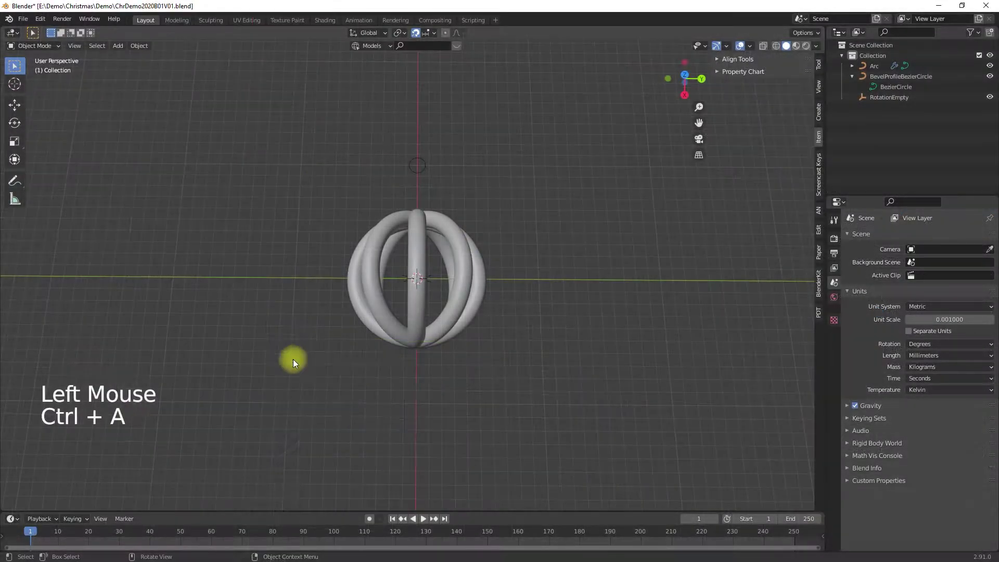
key(shift+a)
mouse_move(293, 345)
click(370, 98)
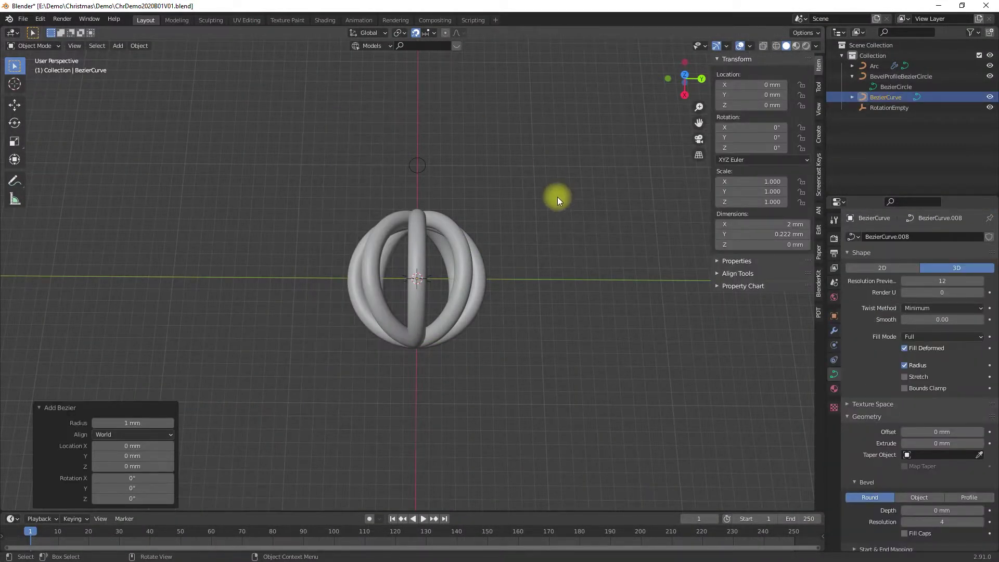
click(880, 97)
click(885, 98)
- Move the new Bezier curve -76 mm along X, outside the tube sphere
key(g)
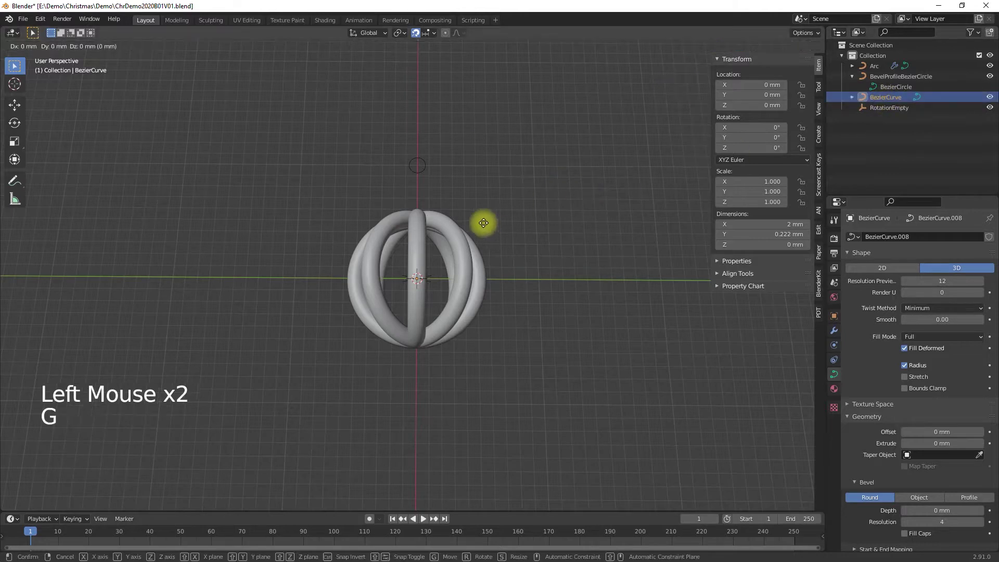
click(488, 135)
scroll(411, 202, up, 7)
scroll(411, 202, down, 2)
shift+middle_drag(411, 201, 410, 118)
scroll(410, 118, up, 2)
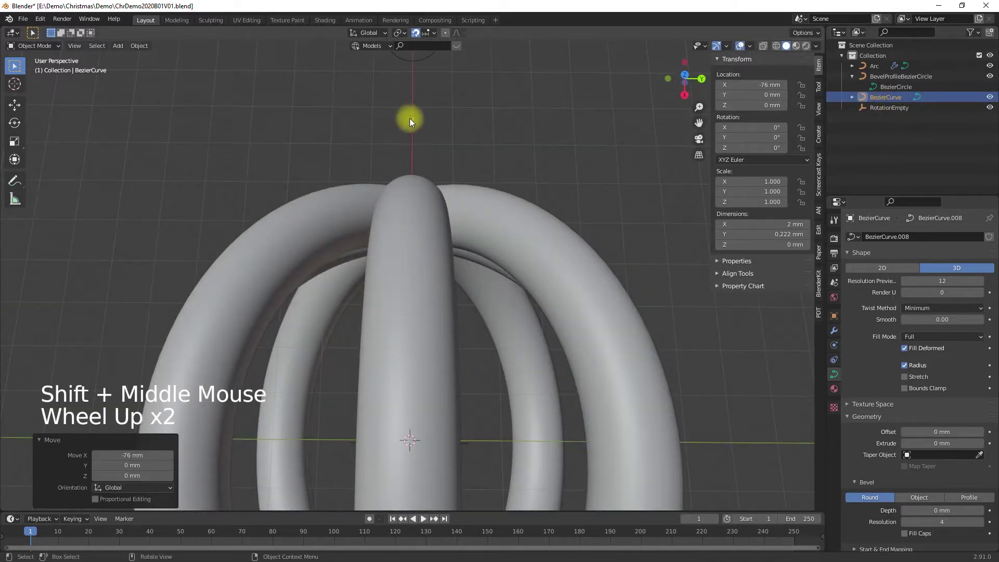
- Set the Bezier curve's X and Y scale to 15
click(749, 184)
text(15)
click(748, 196)
click(749, 194)
text(1)
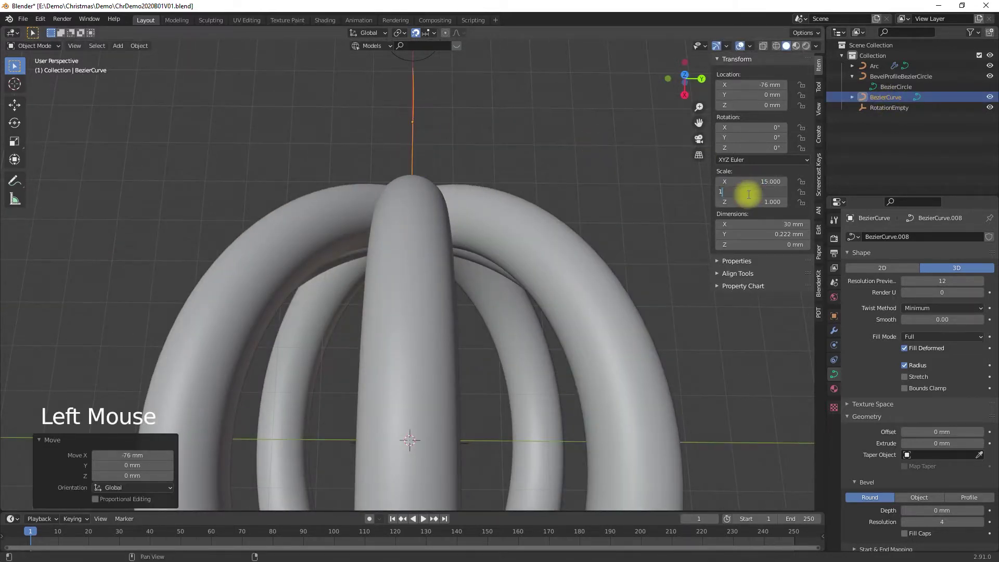
text(5)
key(Return)
- Set the Bezier curve's Z rotation to 90°
scroll(625, 182, down, 4)
key(r)
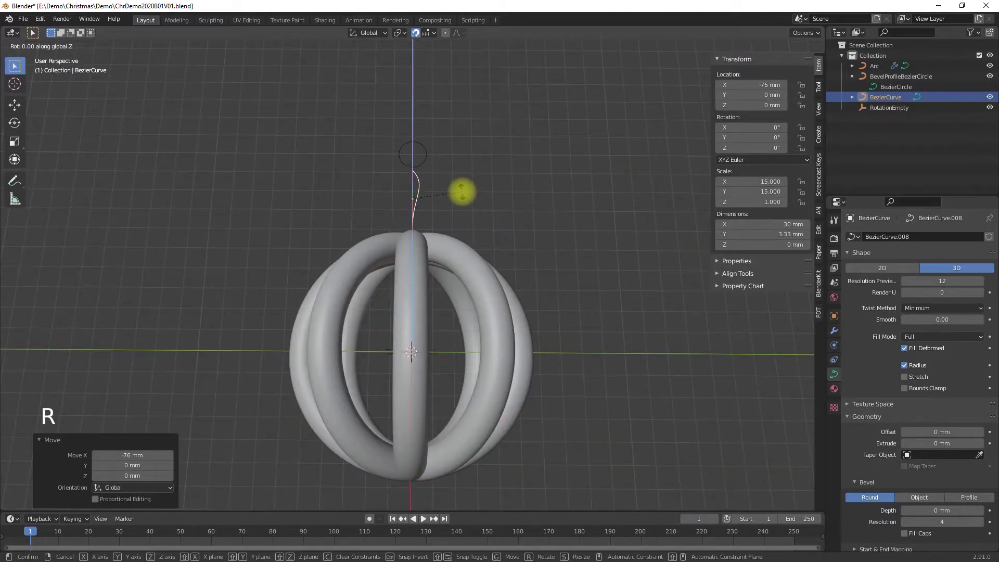
right_click(462, 193)
click(762, 150)
text(90)
key(Return)
key(Return)
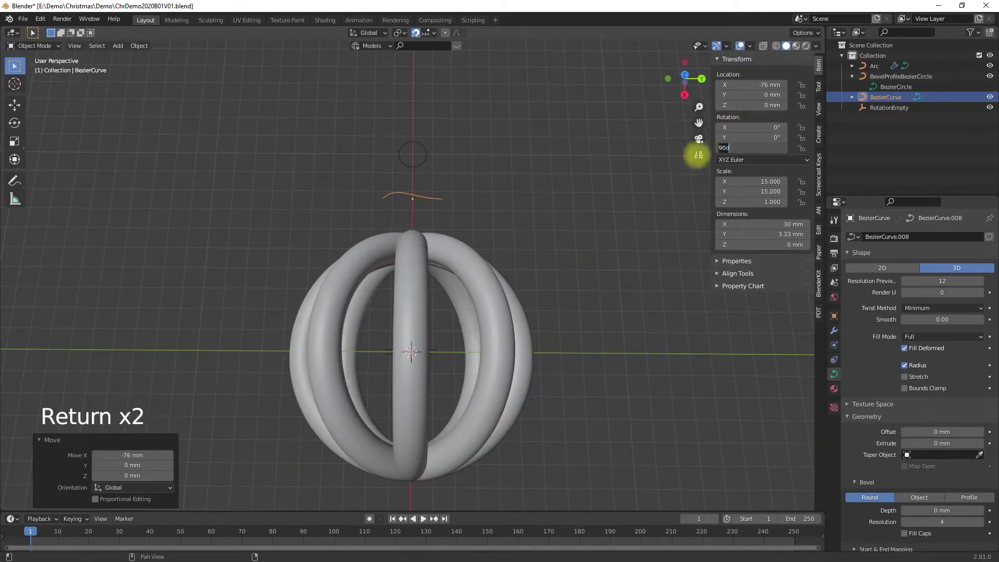
- Try larger X and Y scales of 20 and 30 on the Bezier curve
click(417, 198)
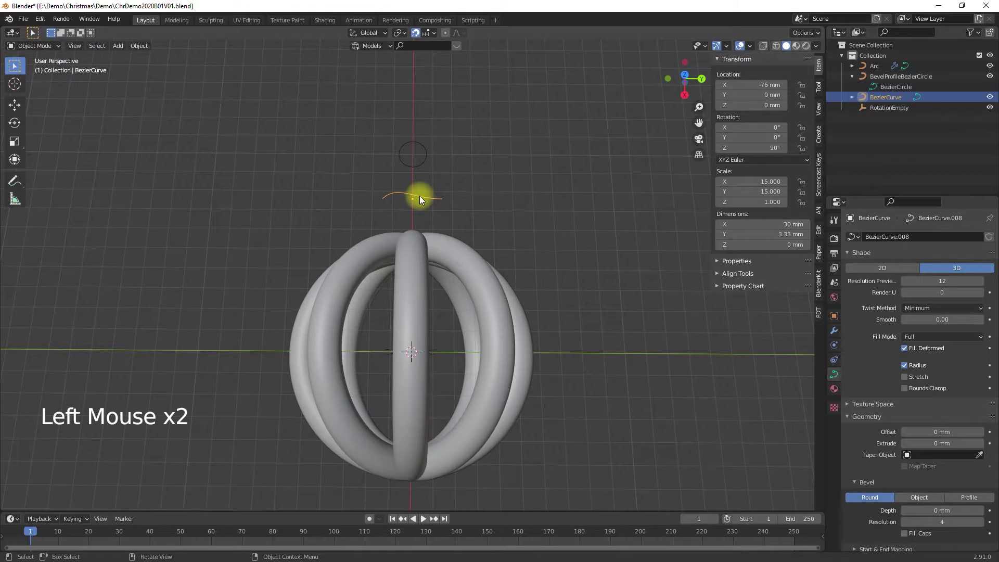
click(754, 182)
text(2)
key(Return)
click(753, 183)
text(20)
key(Tab)
text(20)
key(Tab)
key(Return)
click(746, 182)
text(30)
- Set the Bezier curve's X and Y scale to 50
key(Tab)
text(30)
key(Tab)
drag(746, 182, 747, 190)
text(50)
key(Tab)
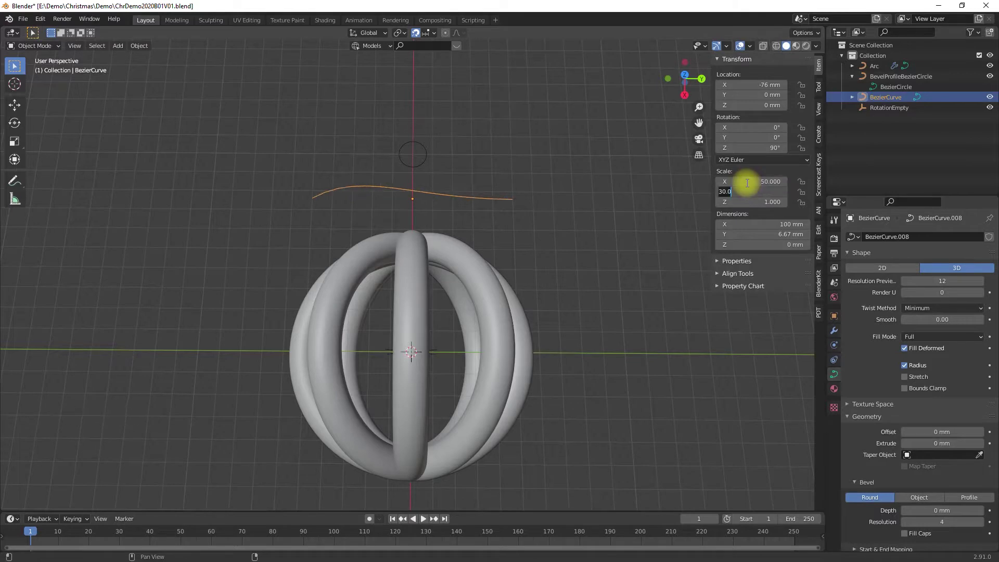
key(Return)
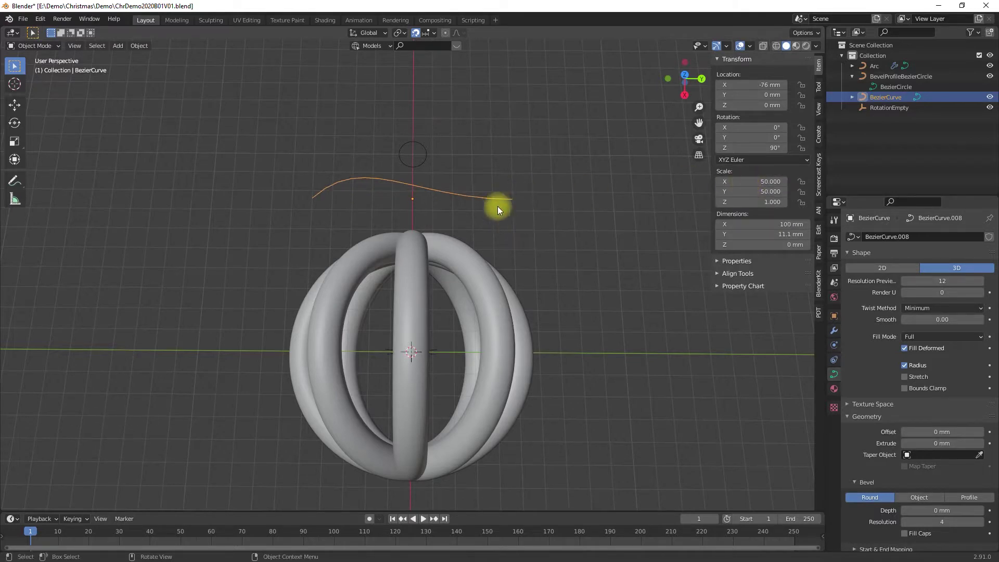
- Rename the Bezier curve as TaperBezierCurve
double_click(881, 99)
key(Home)
text(TZaper)
key(Return)
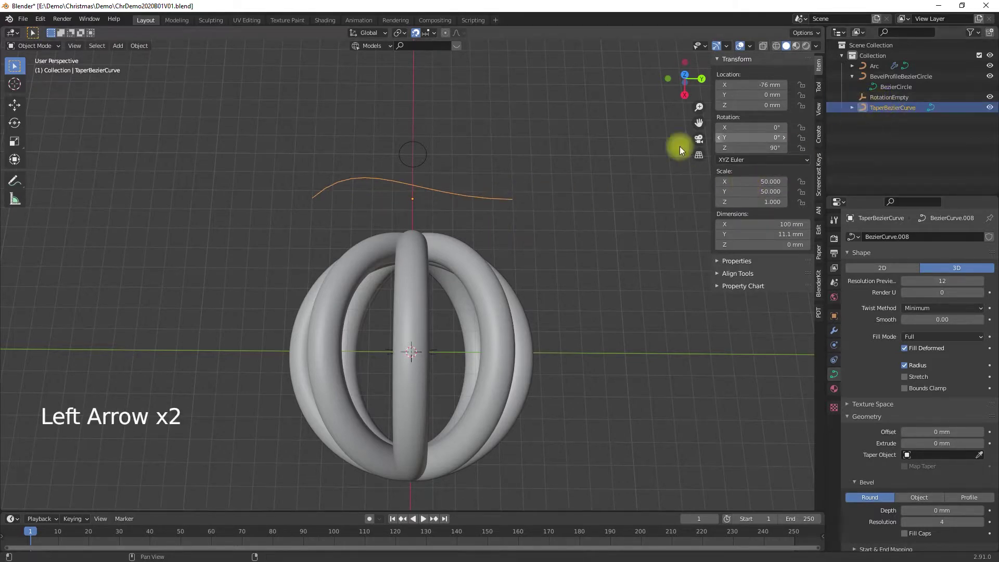
- Assign TaperBezierCurve as the arc's taper object
click(498, 294)
click(937, 455)
click(917, 360)
- Scale all control points of TaperBezierCurve to 0 along the global Y axis in Edit Mode
click(502, 201)
key(Tab)
click(526, 210)
key(a)
key(s)
key(y)
key(0)
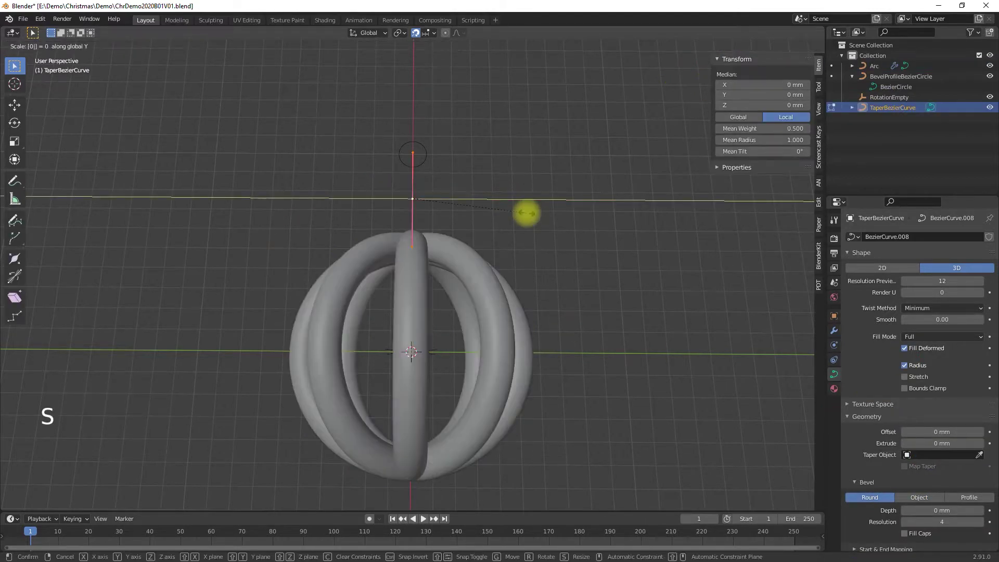
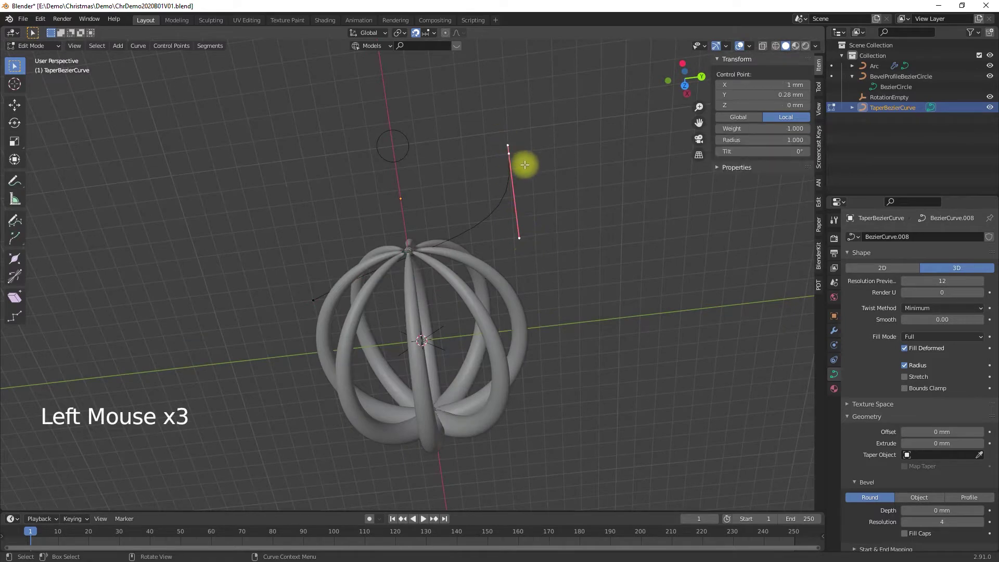
- Move TaperBezierCurve's positive-Y end point 7 mm and its negative-Y end point 19 mm along global X
click(533, 182)
middle_drag(533, 182, 471, 359)
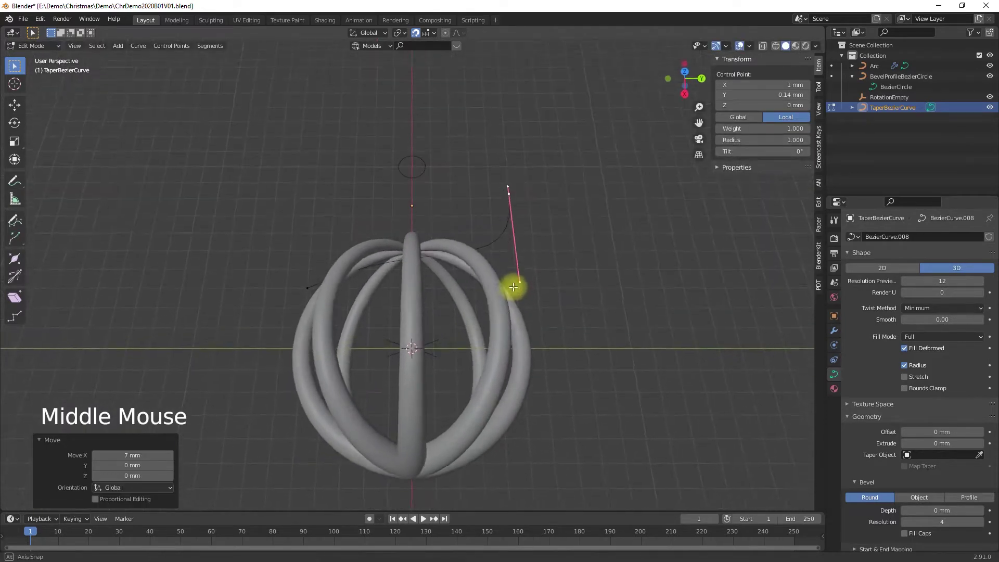
middle_drag(513, 286, 513, 296)
click(308, 293)
key(g)
click(316, 334)
middle_drag(316, 335, 383, 329)
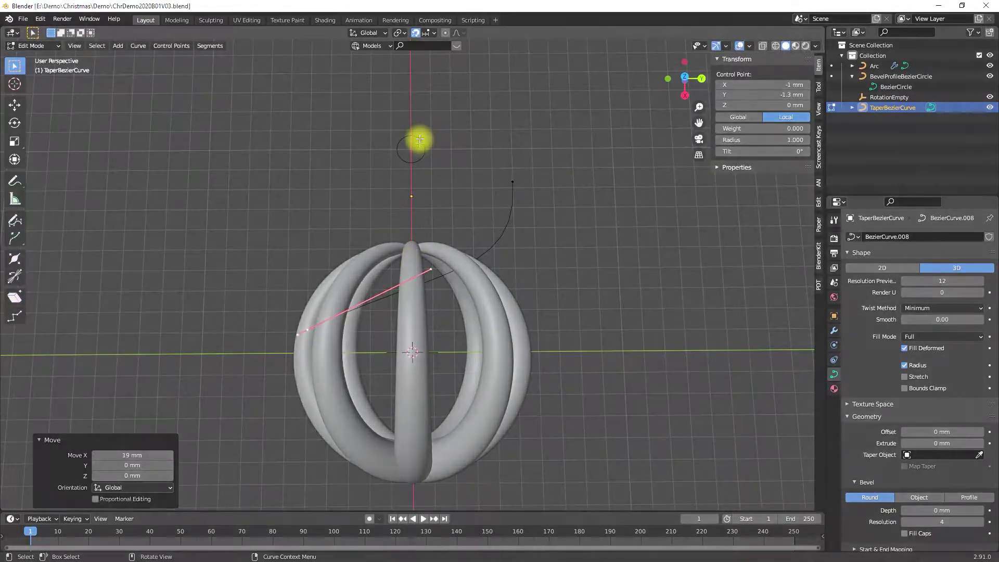
- In Edit Mode, move one control handle of BevelProfileBezierCircle about -4.1 mm in X and 15 mm in Y, locking Z
key(Tab)
click(412, 141)
key(Tab)
key(g)
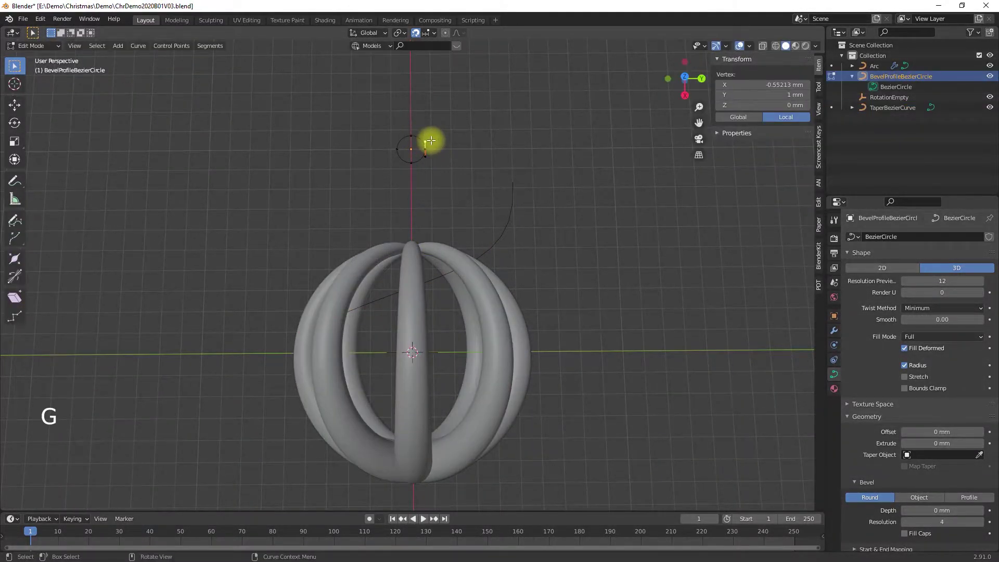
key(shift+z)
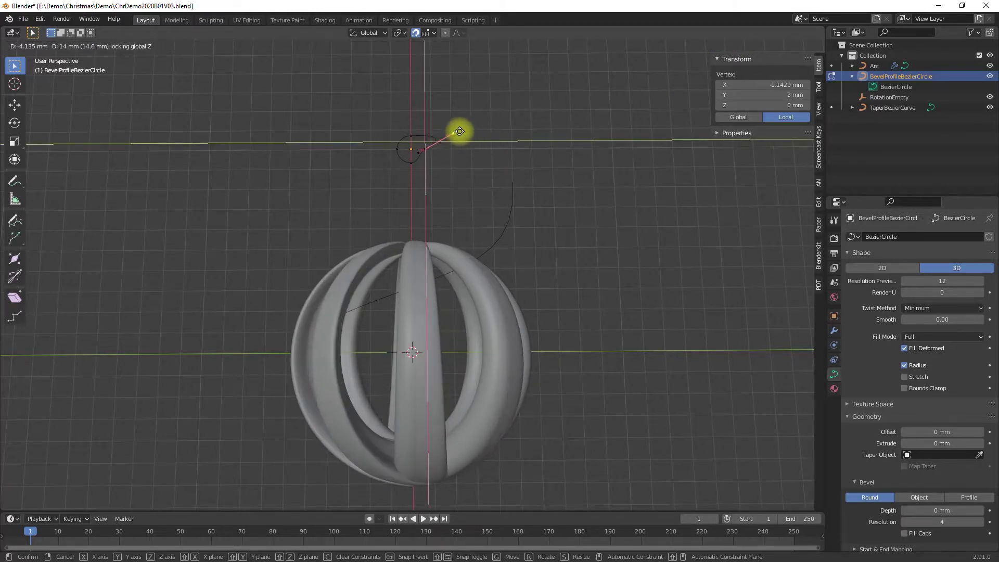
click(460, 133)
middle_drag(462, 132, 529, 375)
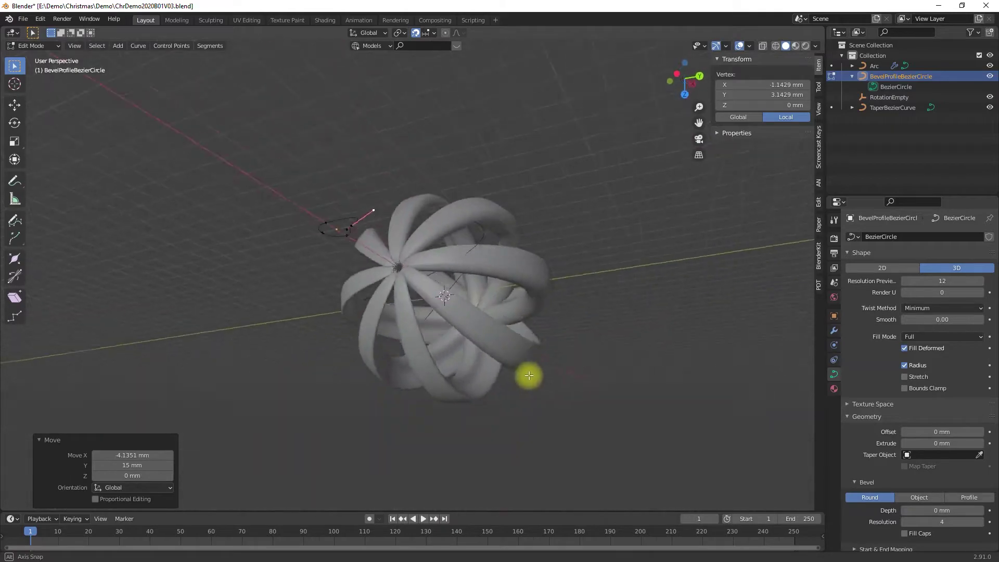
scroll(495, 330, up, 4)
middle_drag(495, 330, 484, 302)
scroll(540, 286, down, 4)
scroll(531, 281, down, 4)
scroll(486, 302, up, 3)
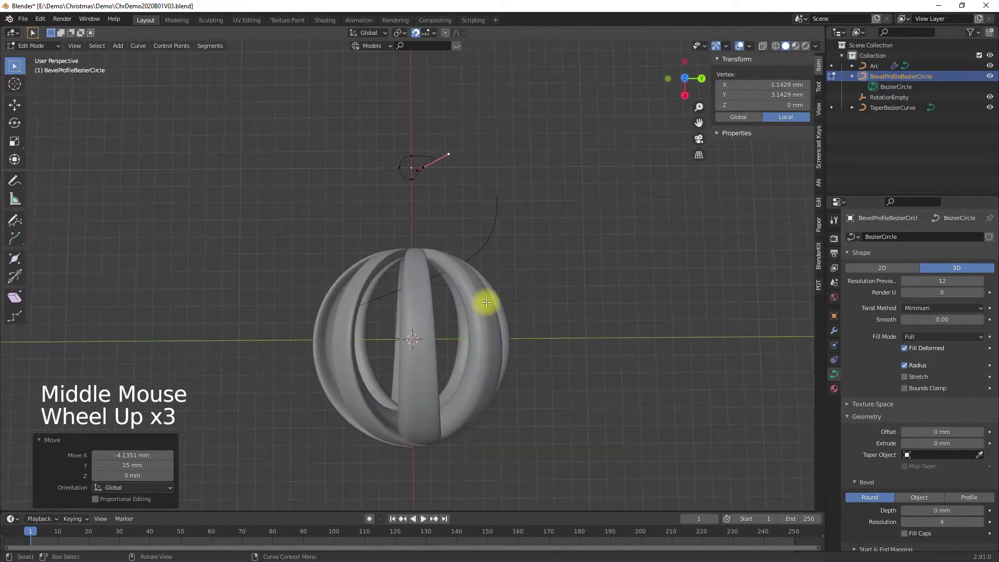
key(Tab)
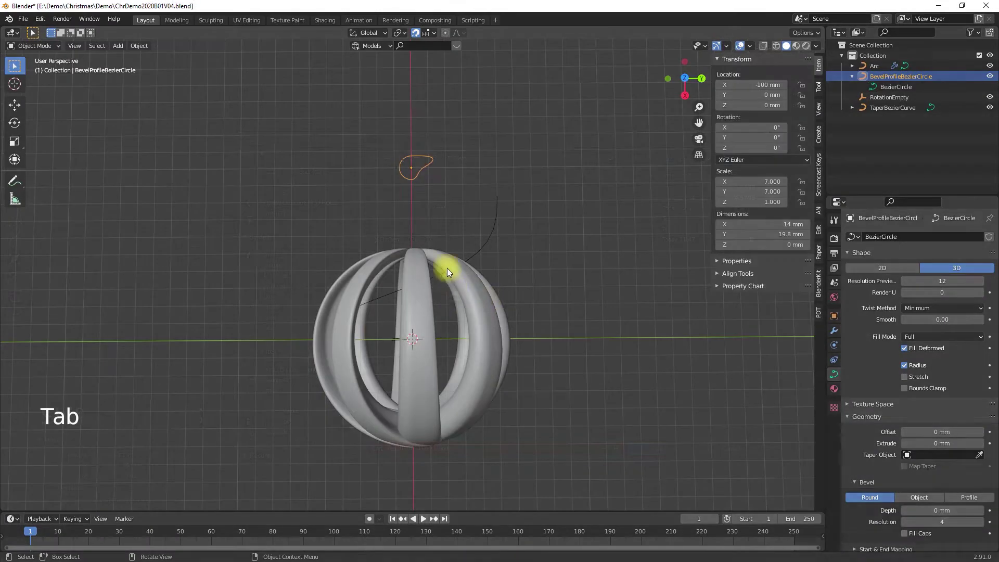
- Add a lattice object at the world origin
click(447, 267)
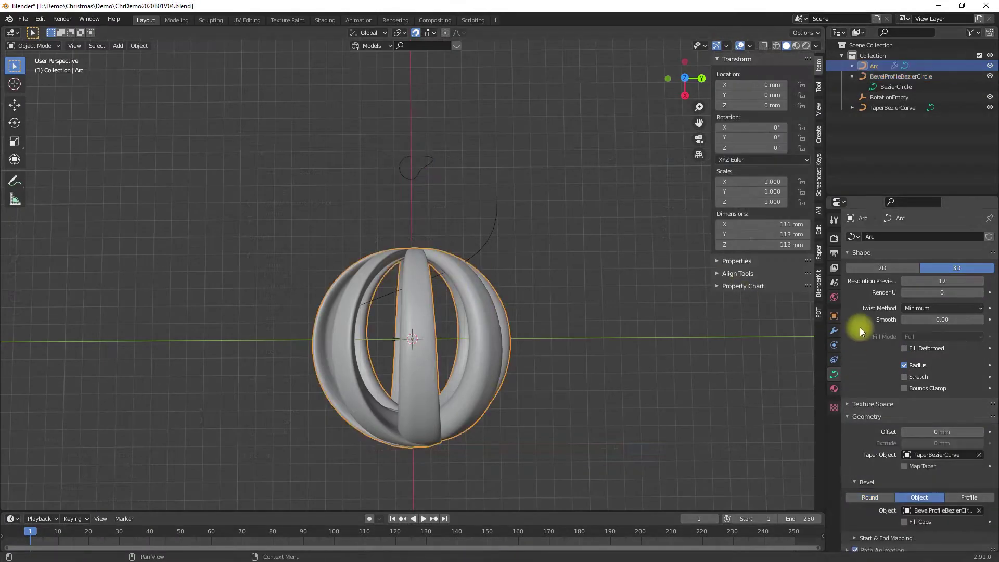
click(834, 331)
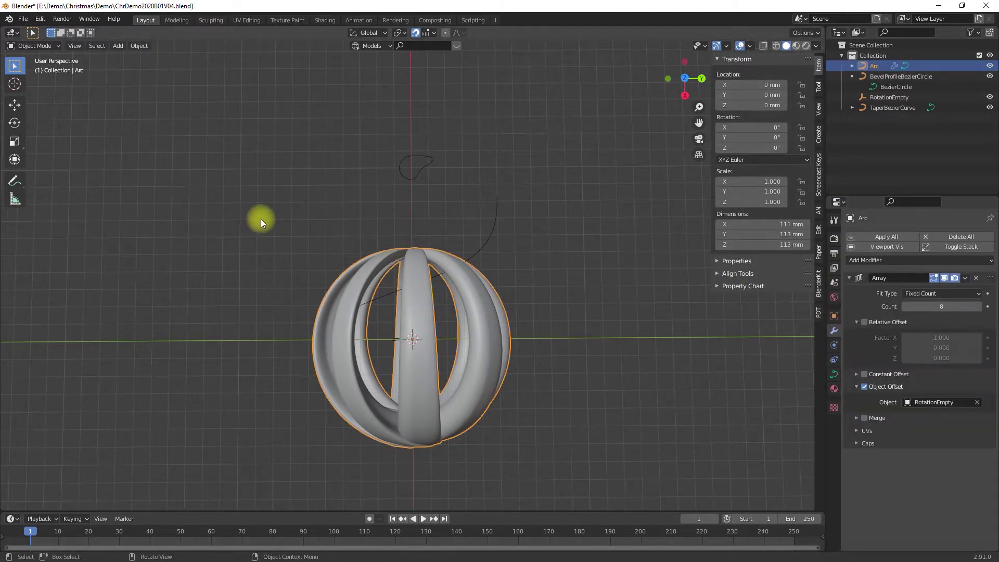
key(ctrl+a)
click(304, 214)
key(shift+a)
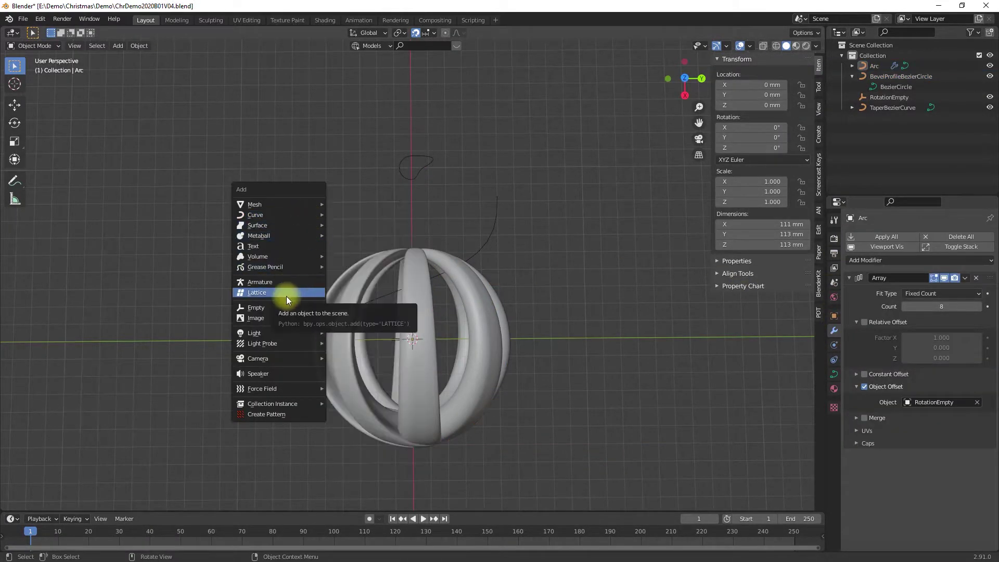
click(287, 296)
key(s)
key(Escape)
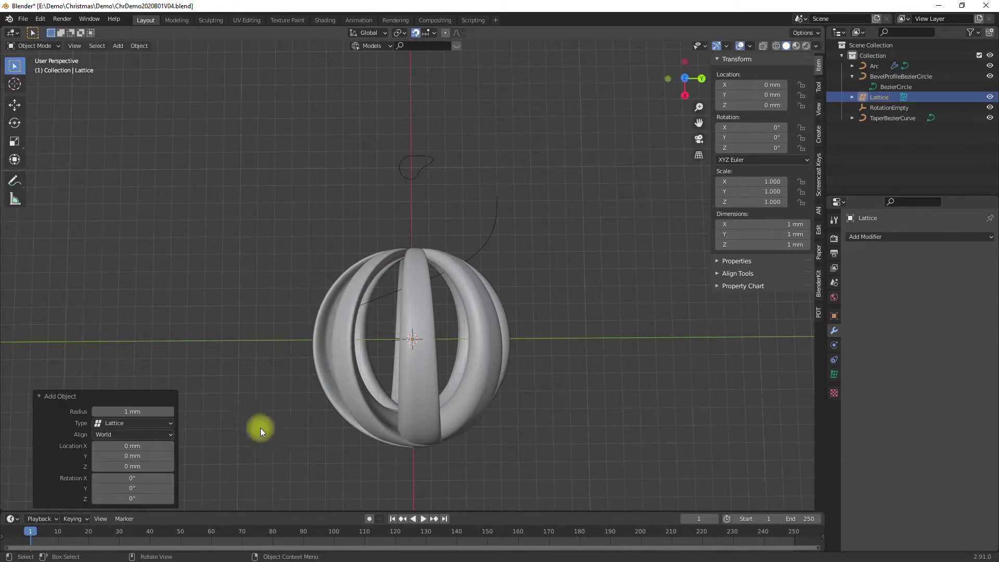
click(268, 428)
- Set the lattice's X, Y and Z scale to 10
key(s)
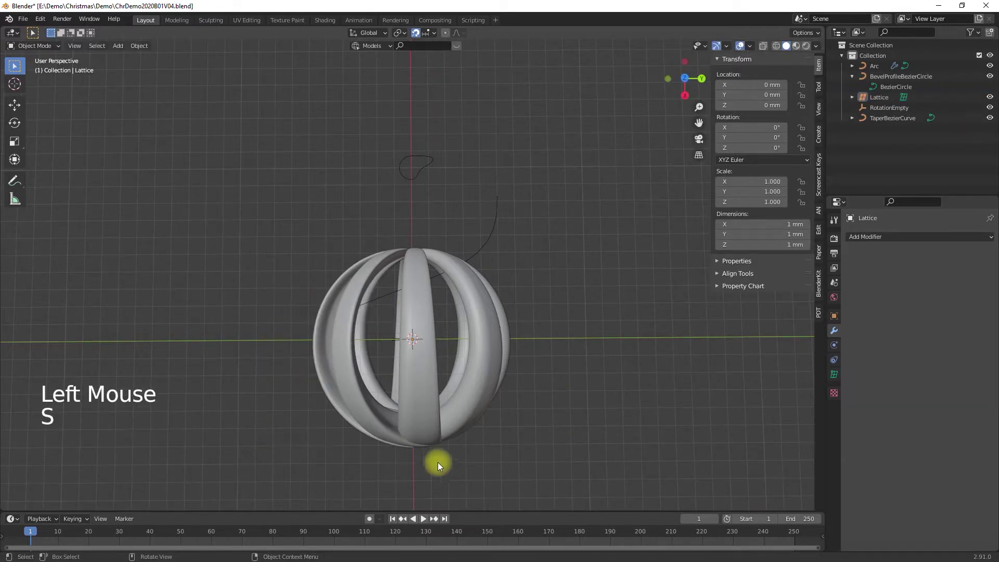
click(879, 97)
key(s)
key(Escape)
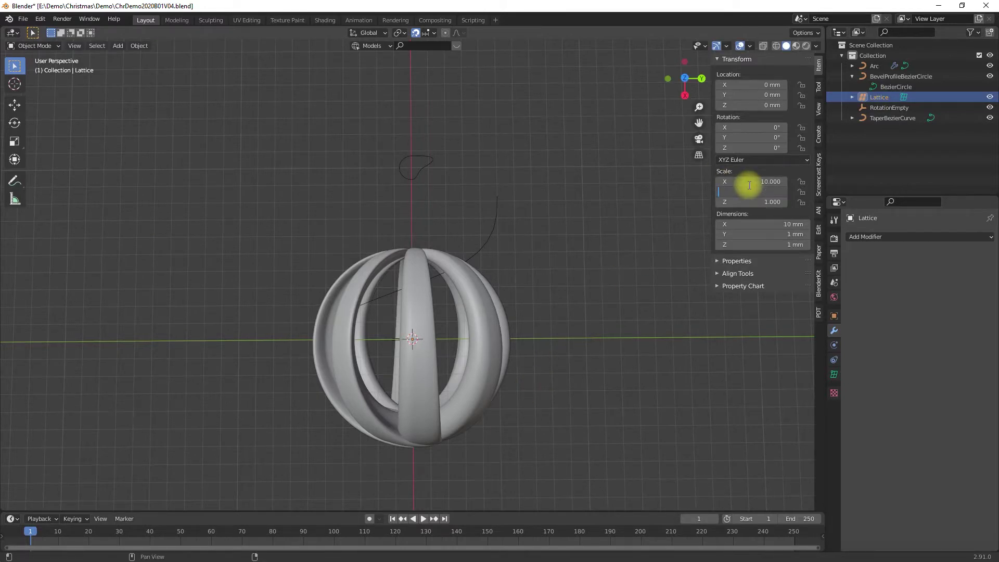
scroll(576, 282, down, 4)
scroll(576, 282, up, 3)
- Scale the lattice uniformly to about 113 mm per side to fit around the ornament
middle_drag(576, 282, 457, 263)
click(409, 312)
key(s)
click(521, 384)
middle_drag(520, 382, 395, 440)
scroll(442, 344, up, 3)
scroll(443, 344, down, 3)
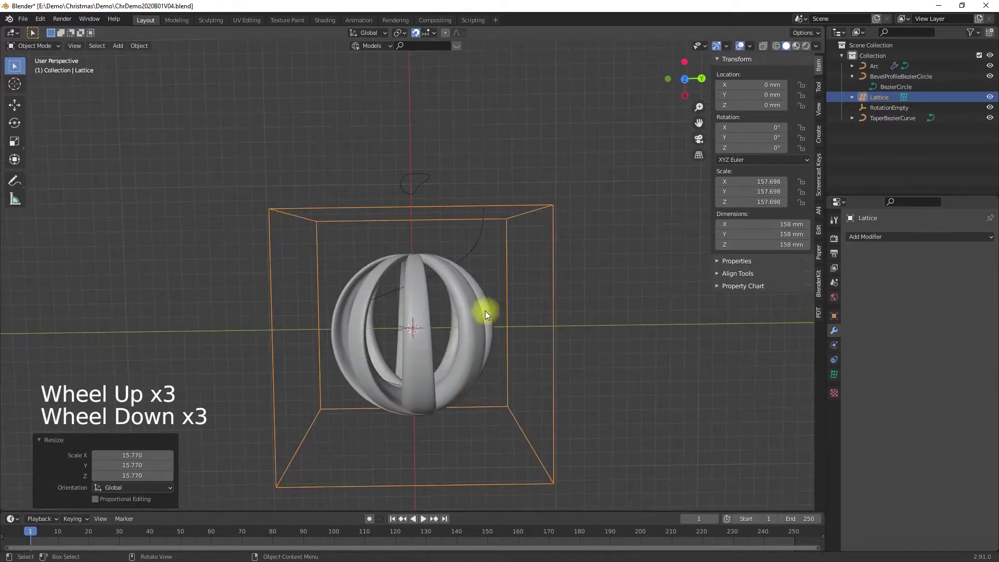
key(s)
click(529, 284)
- In front view, move the lattice 4 mm along X and scale it uniformly to about 116 mm to enclose the ornament
key(KP_1)
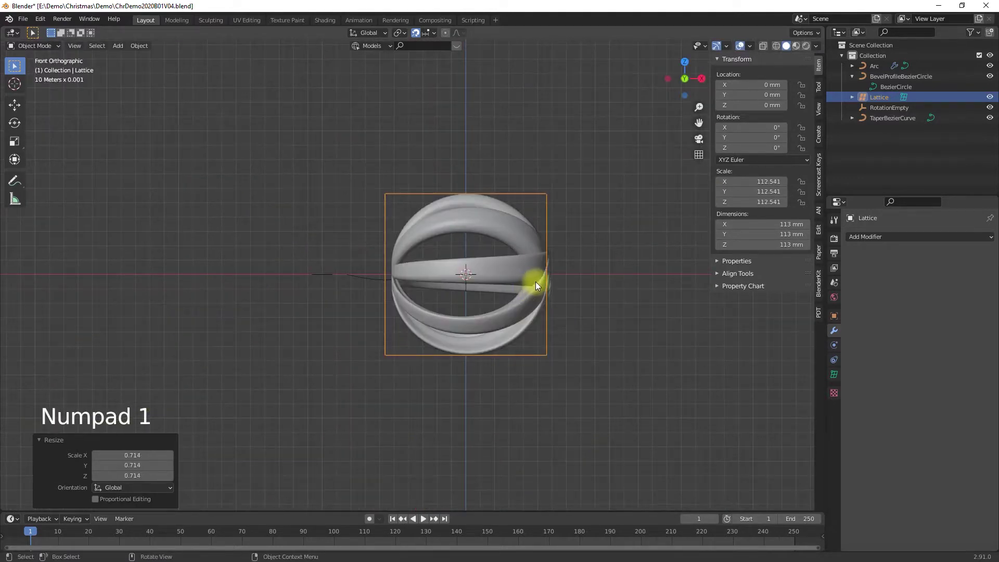
key(g)
key(x)
right_click(543, 281)
key(g)
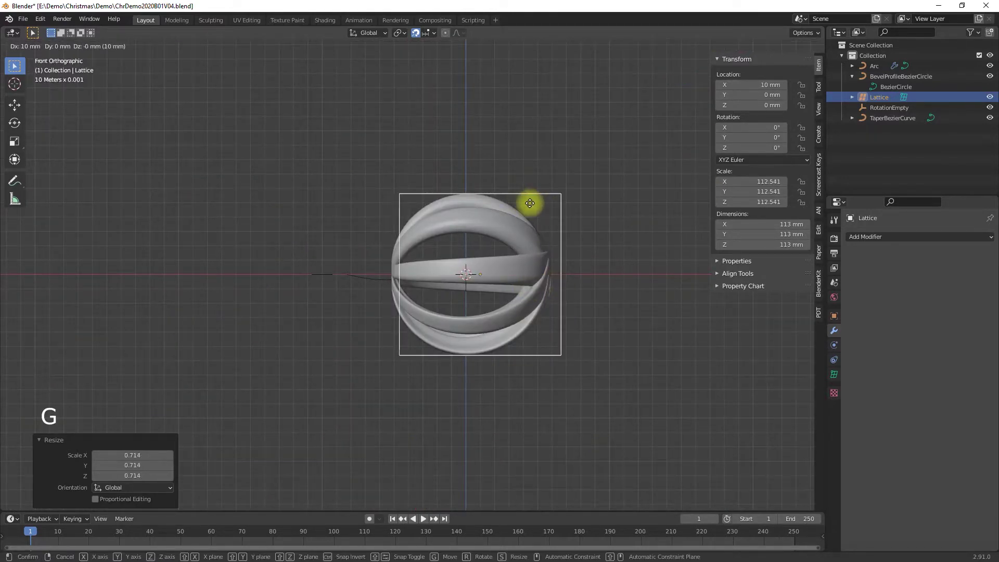
key(shift)
click(532, 203)
key(s)
click(535, 203)
middle_drag(535, 202, 627, 356)
- Set the lattice's U resolution to 3, keeping V and W at 2
click(834, 375)
click(979, 279)
click(907, 280)
click(980, 268)
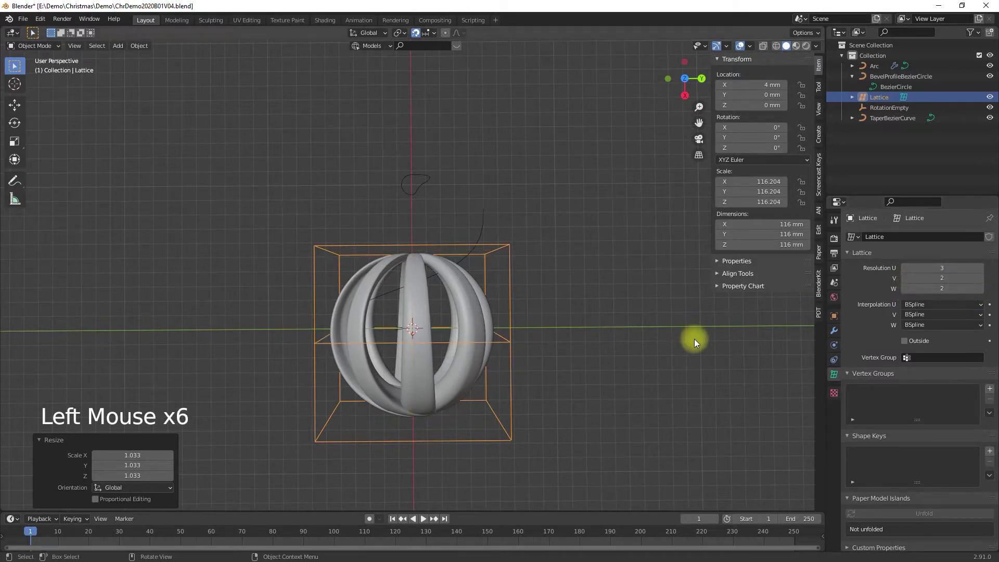
- Add a Lattice modifier to the arc after its Array modifier, using the Lattice object as the deformer
middle_drag(635, 363, 416, 304)
click(416, 304)
click(835, 331)
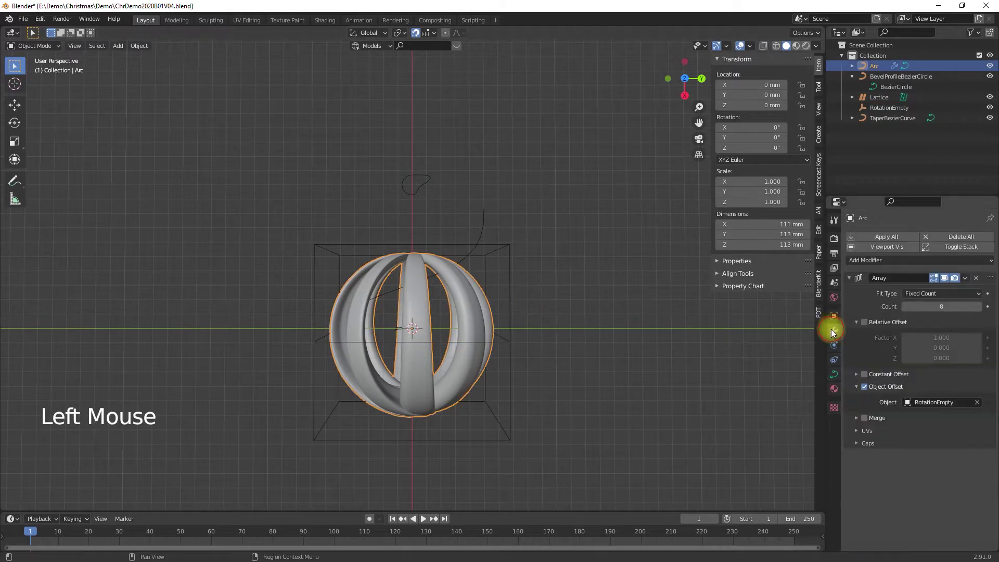
click(851, 278)
click(868, 260)
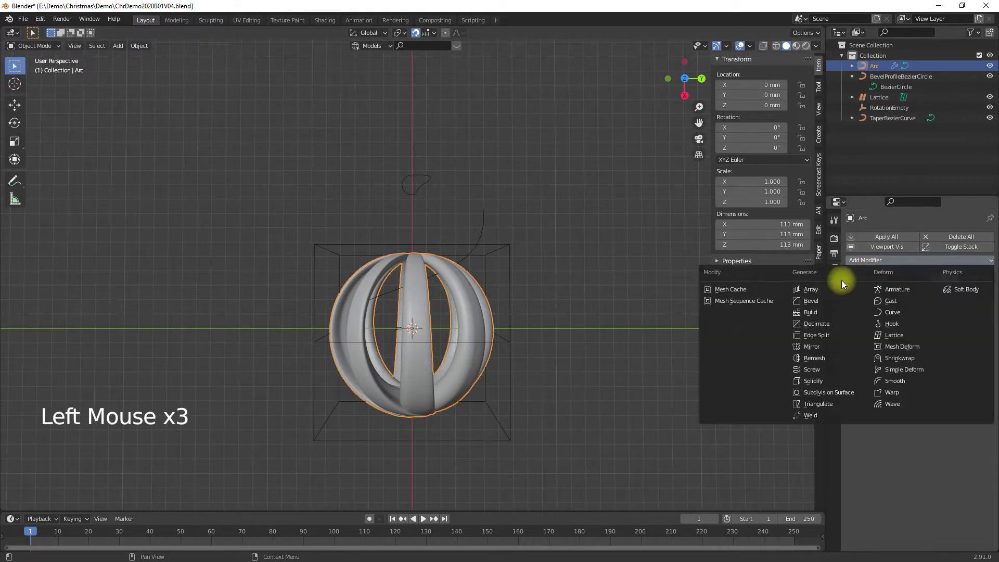
click(900, 337)
click(926, 308)
click(916, 328)
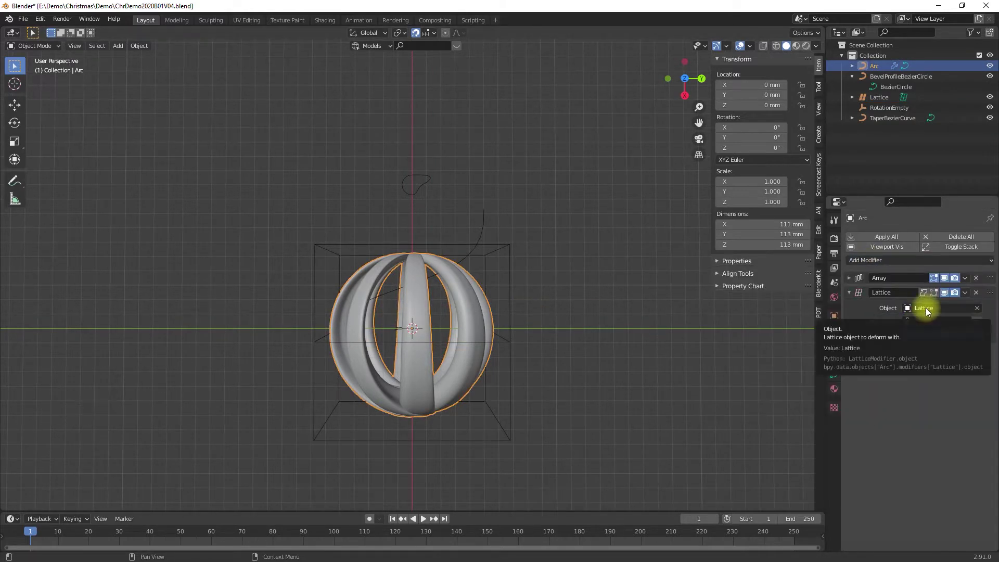
click(625, 365)
middle_drag(575, 360, 583, 289)
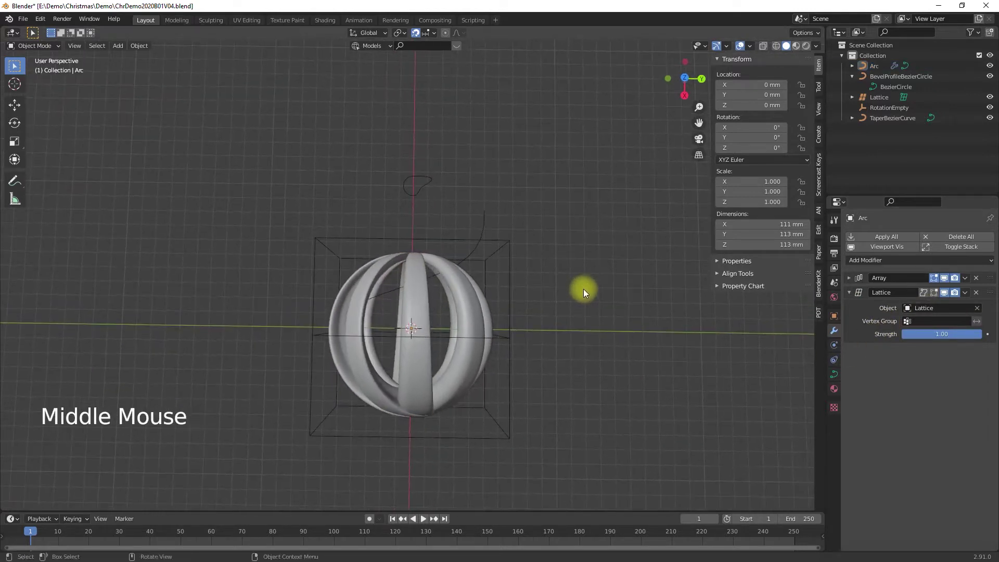
key(Tab)
drag(293, 219, 527, 281)
key(Tab)
- In Edit Mode, rotate the four lattice points at the negative-X end 45° about global X
click(492, 241)
middle_drag(523, 253, 522, 263)
key(Tab)
drag(305, 228, 534, 279)
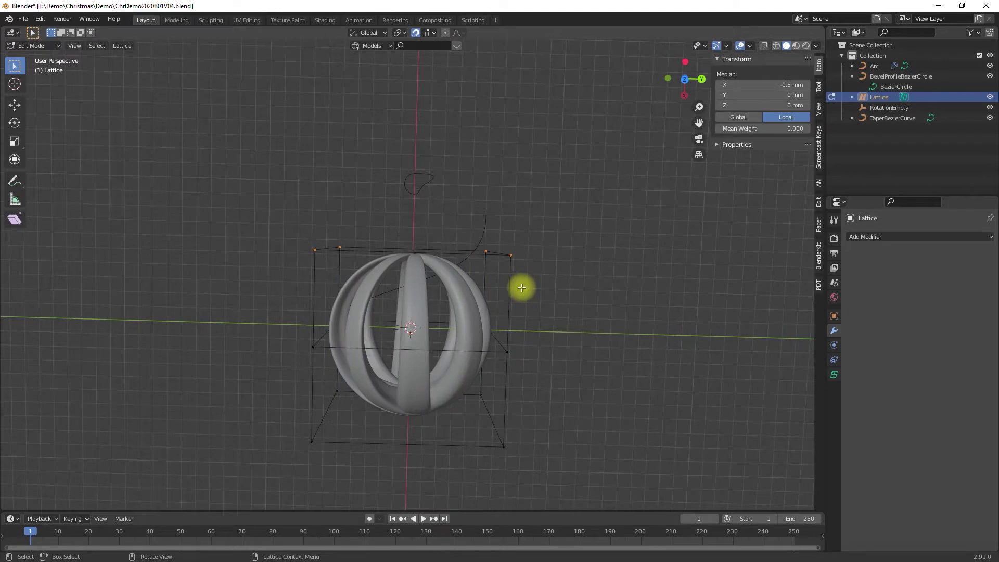
key(r)
key(x)
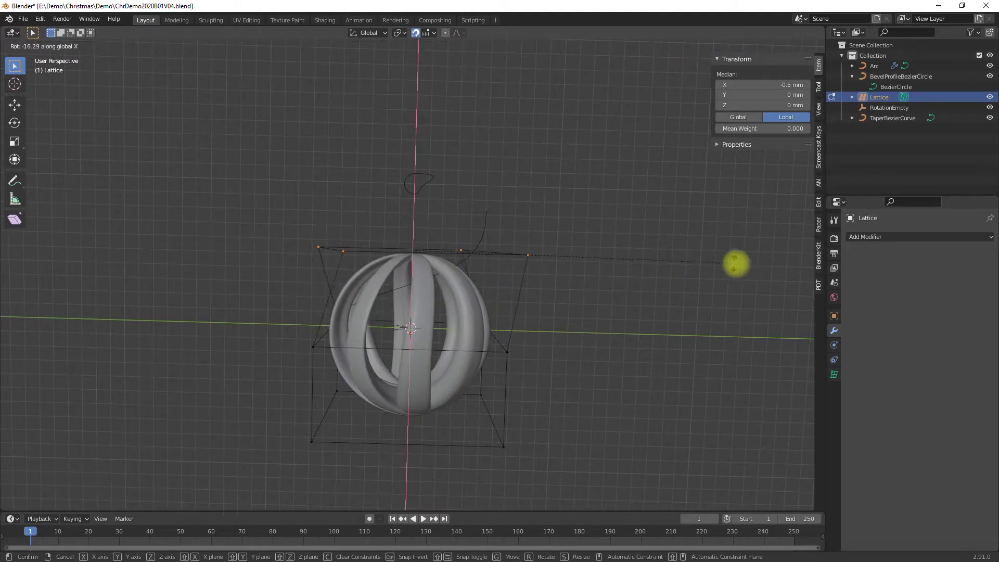
text(45)
key(Return)
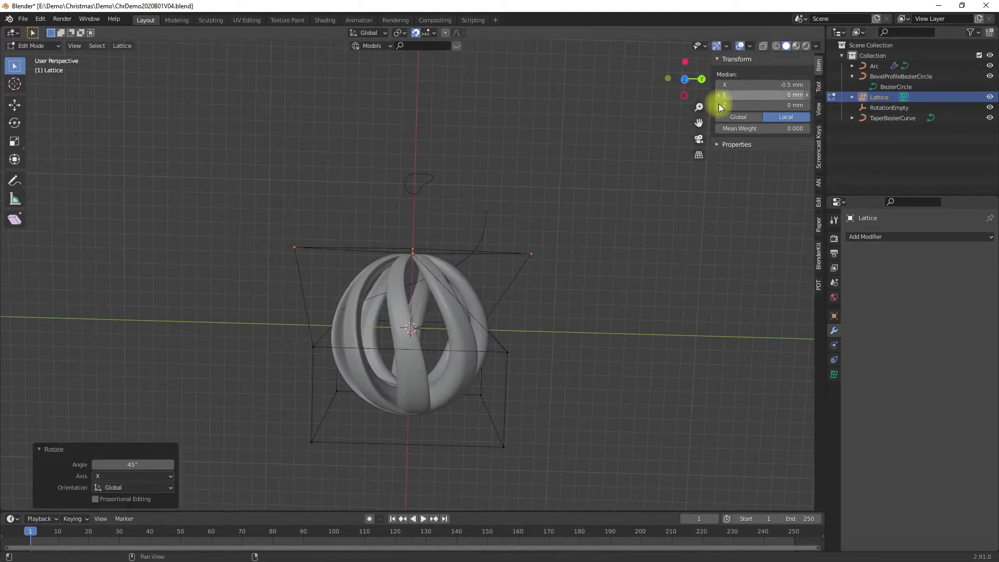
- Add a vertex group named TopGroup to the lattice
mouse_move(435, 432)
middle_down()
mouse_move(451, 417)
mouse_move(417, 426)
middle_up()
click(835, 375)
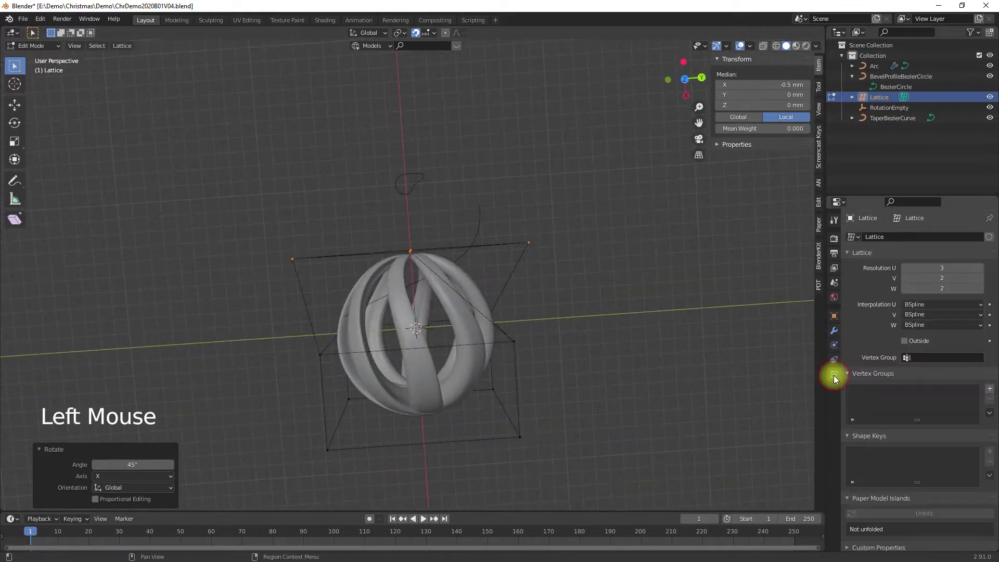
click(990, 390)
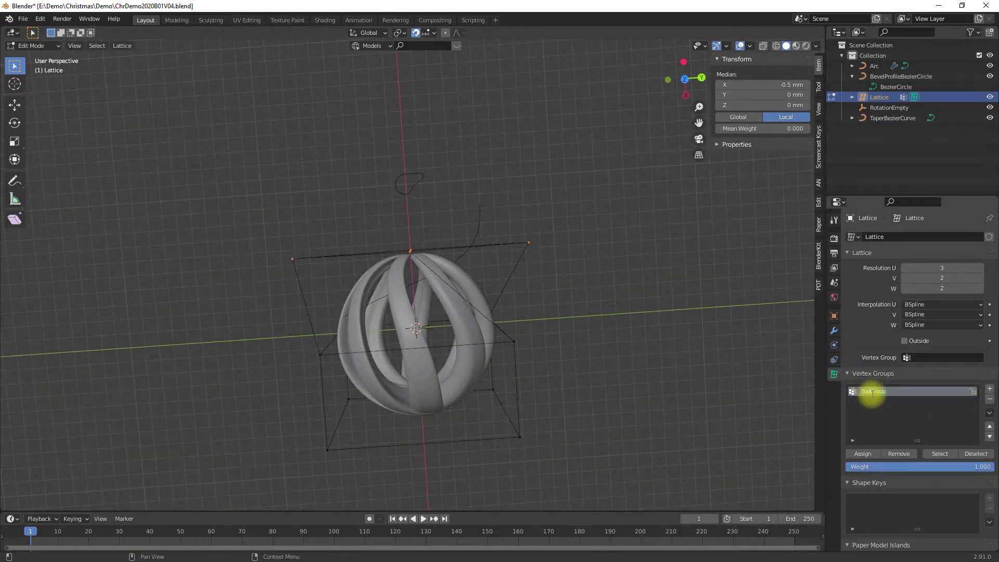
- Assign the four lattice points at the positive-X end to a new vertex group named BottomGroup
drag(297, 395, 584, 475)
click(519, 437)
middle_drag(517, 439, 563, 382)
drag(291, 387, 557, 467)
click(990, 390)
double_click(865, 402)
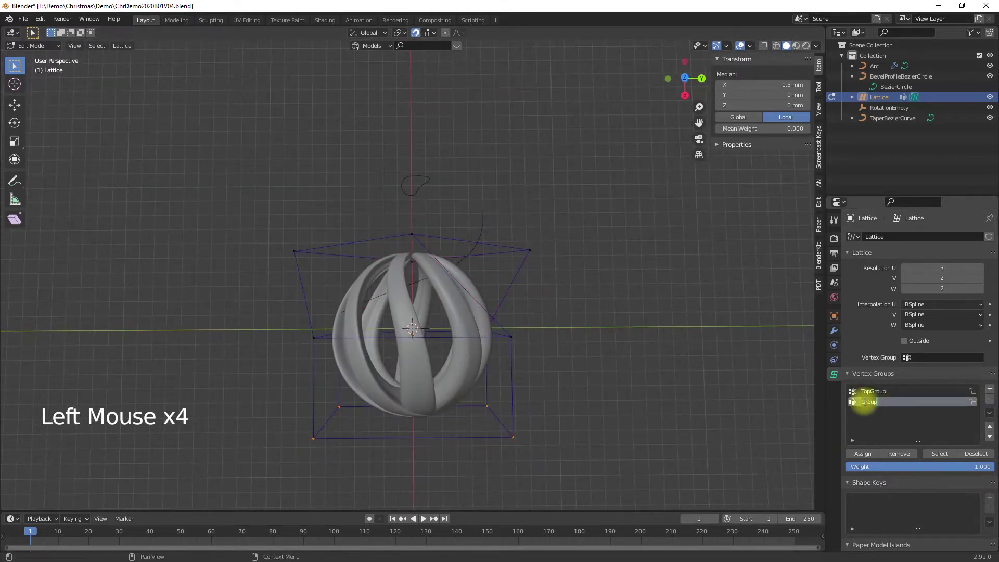
click(863, 453)
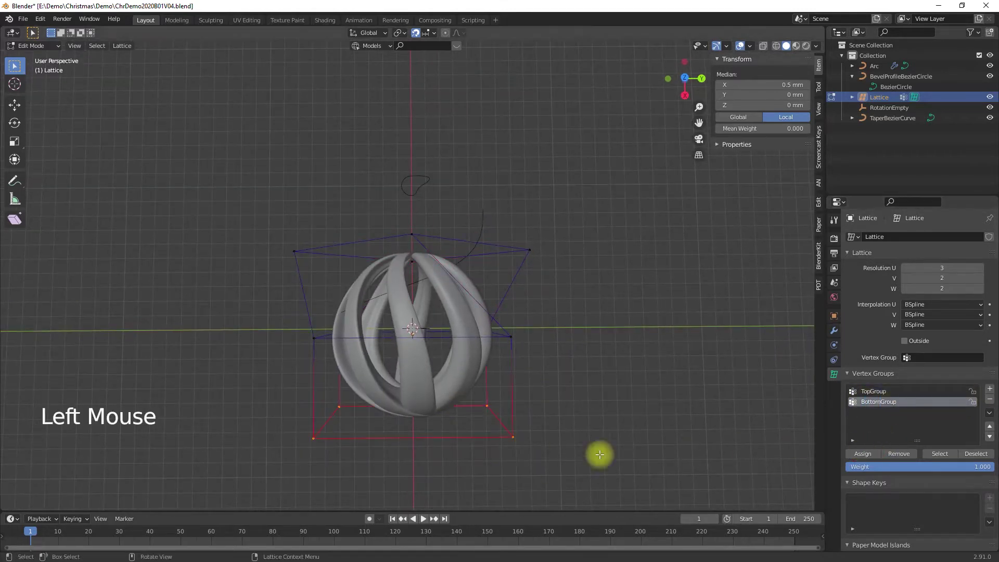
- Rotate the BottomGroup lattice points -45° about global X and inspect the twisted ornament
text(r-45)
key(Return)
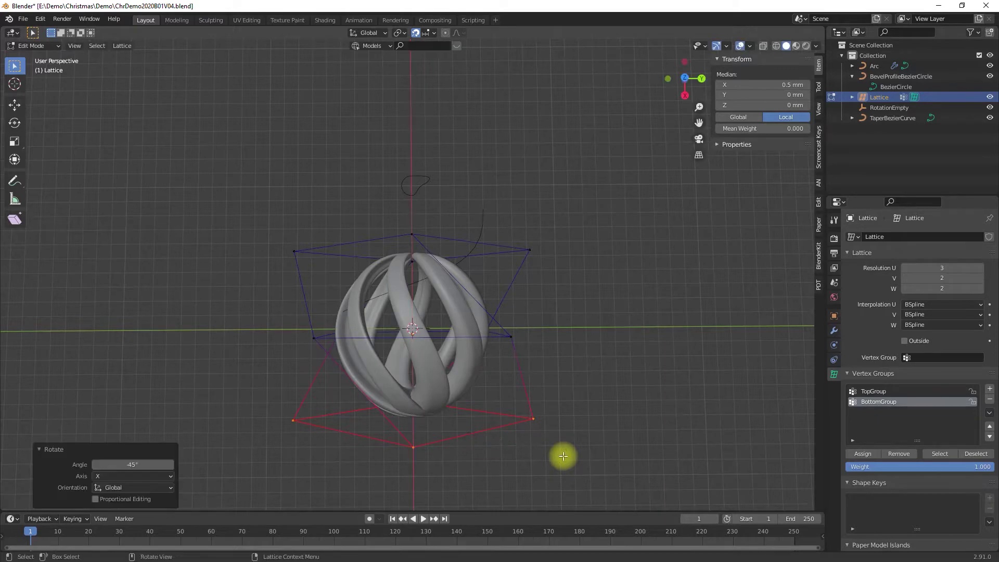
middle_drag(528, 446, 557, 457)
scroll(535, 465, up, 4)
scroll(551, 459, up, 5)
middle_drag(555, 342, 483, 366)
scroll(545, 319, down, 4)
scroll(429, 334, down, 2)
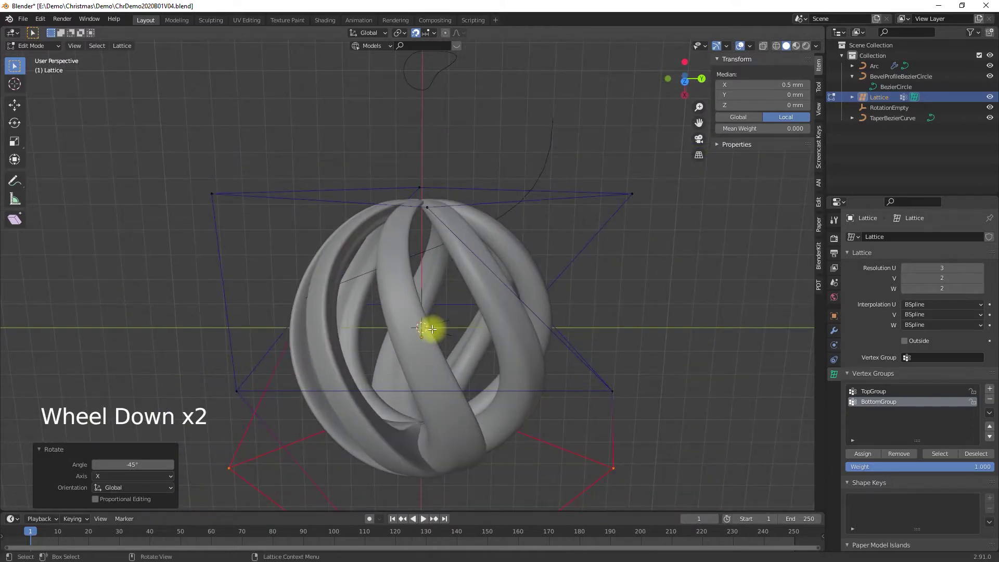
- Create two nested collections inside Collection, put all ornament objects in the first and exclude it from the view layer
right_click(852, 56)
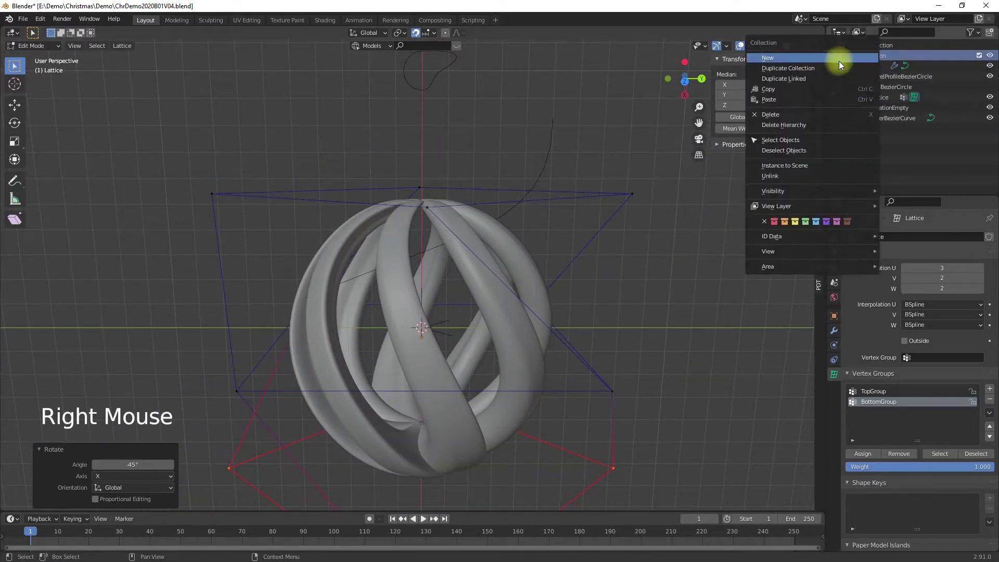
click(839, 60)
double_click(979, 65)
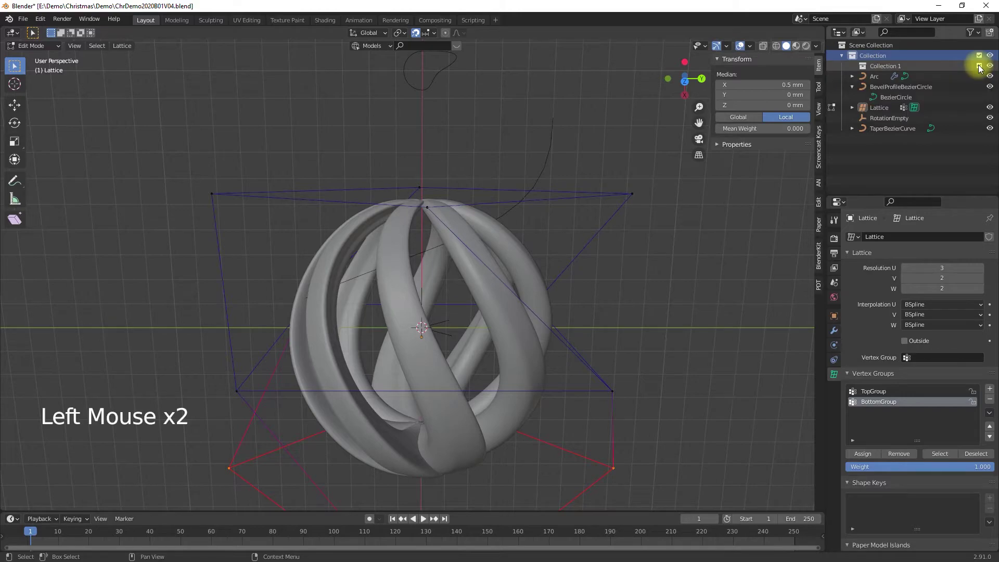
drag(877, 77, 883, 67)
drag(880, 108, 883, 66)
drag(881, 130, 881, 123)
right_click(882, 61)
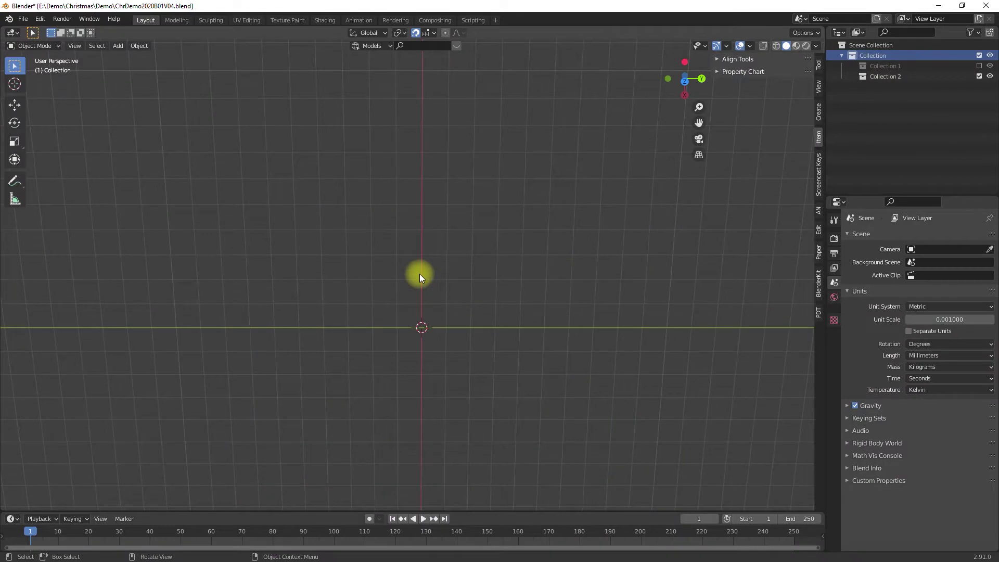
- Add a torus mesh at the origin and scale it uniformly by 10
key(shift+a)
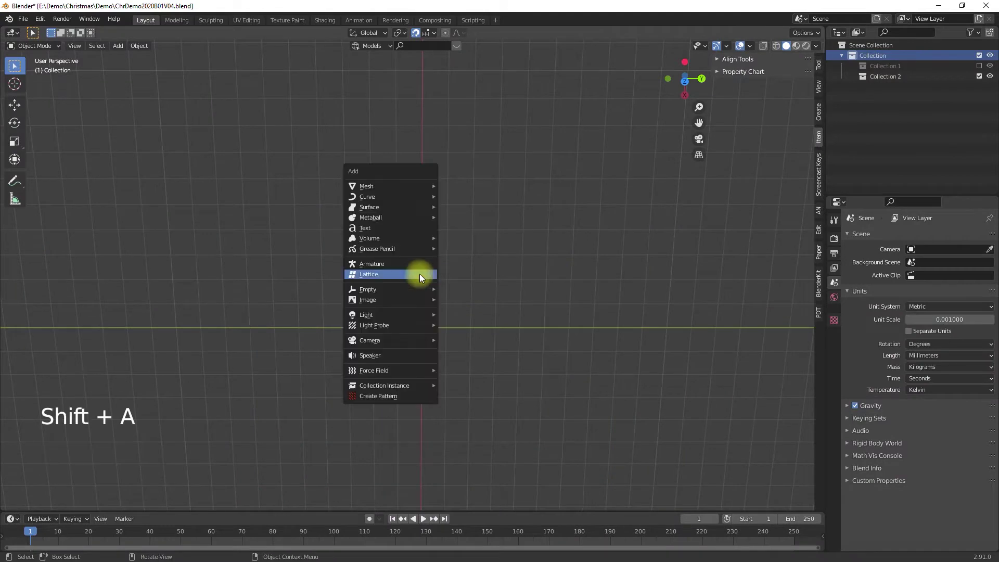
mouse_move(395, 186)
click(460, 259)
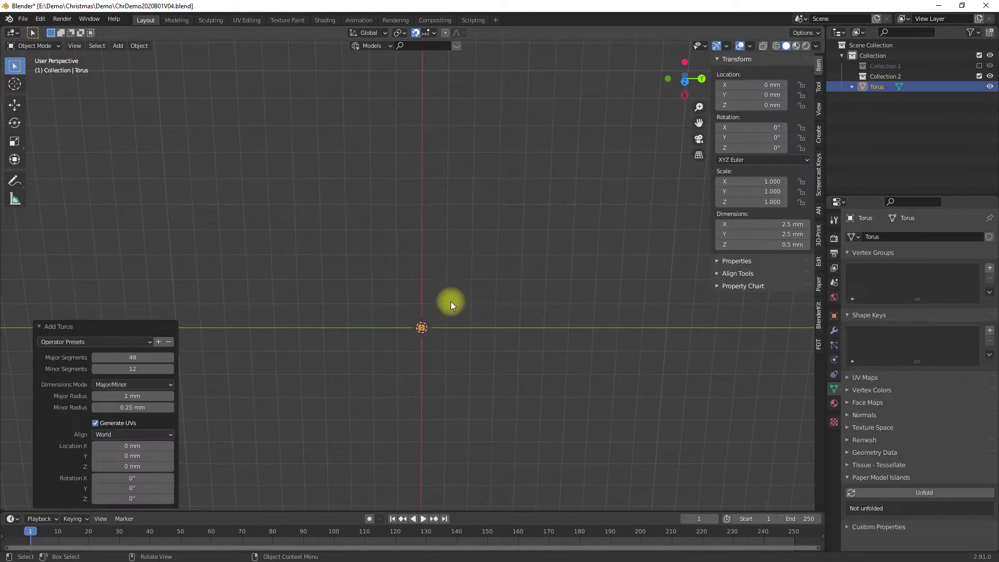
text(s10)
key(Return)
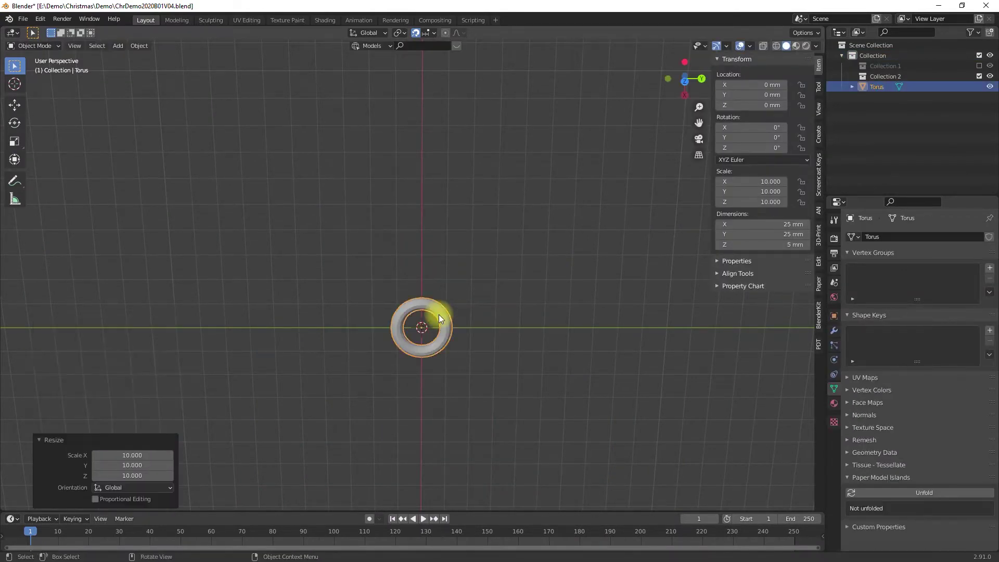
- Move the torus 100 mm along global Y
scroll(410, 346, down, 3)
key(KP_7)
text(g)
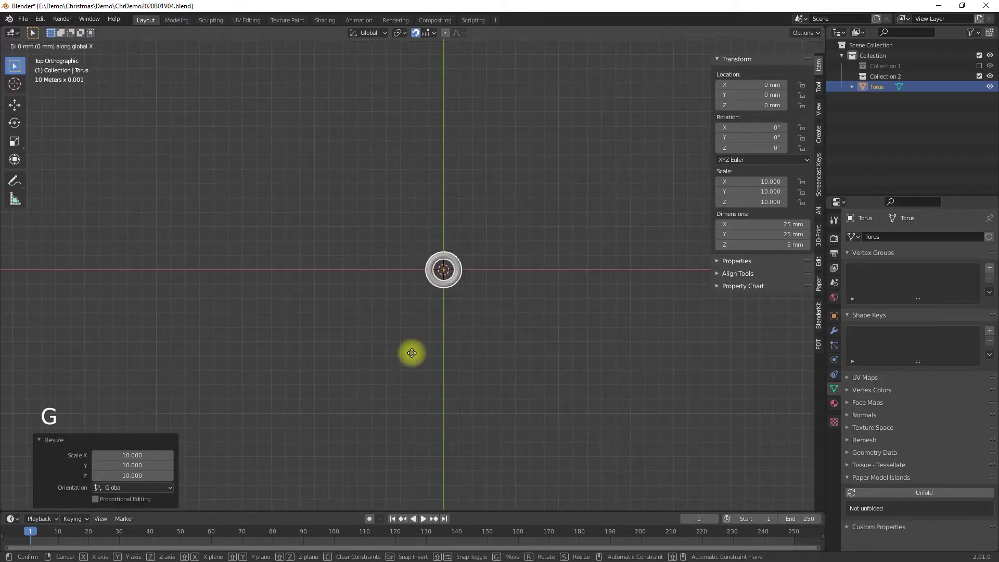
text(y100)
key(Return)
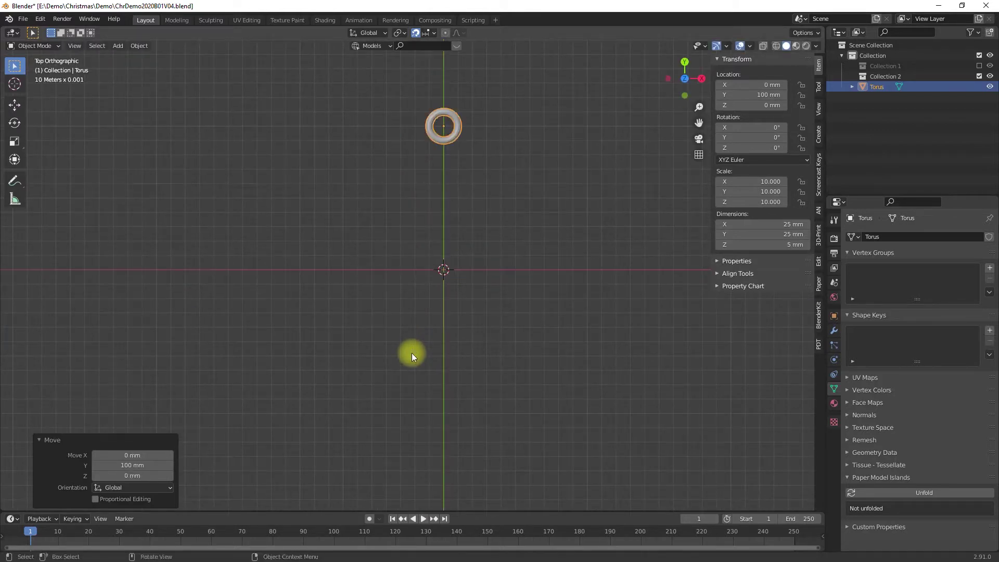
- Include Collection 1 in the view layer again and set the torus's X location to -100 mm
click(979, 65)
middle_drag(432, 212, 328, 250)
click(607, 184)
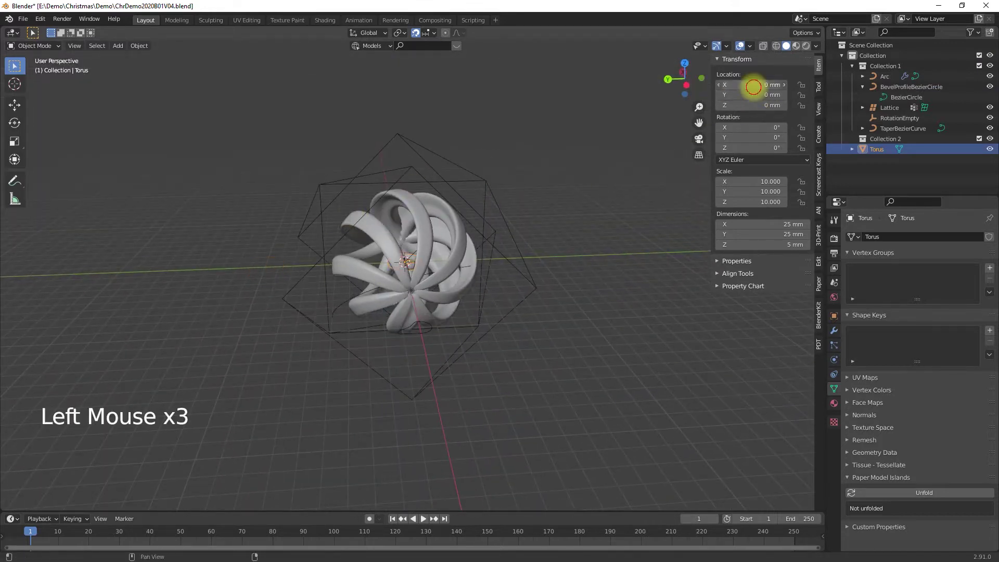
click(755, 87)
text(100)
key(Return)
key(Return)
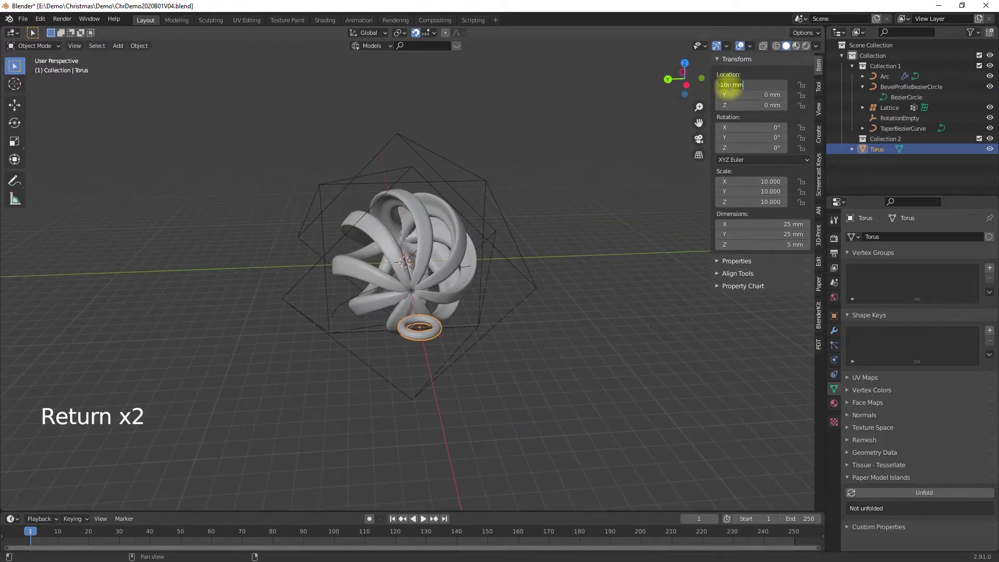
- Select, through the mesh in top view, all torus vertices along the side facing the ornament
middle_drag(457, 377, 453, 298)
key(Tab)
scroll(522, 283, up, 5)
key(KP_7)
scroll(402, 346, up, 3)
shift+middle_drag(402, 347, 335, 312)
click(335, 312)
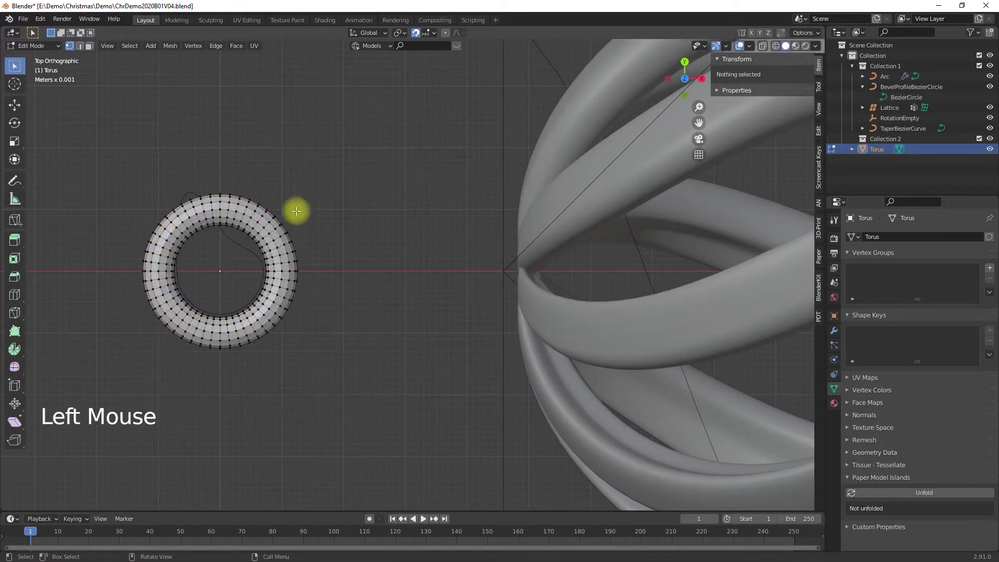
drag(293, 263, 298, 322)
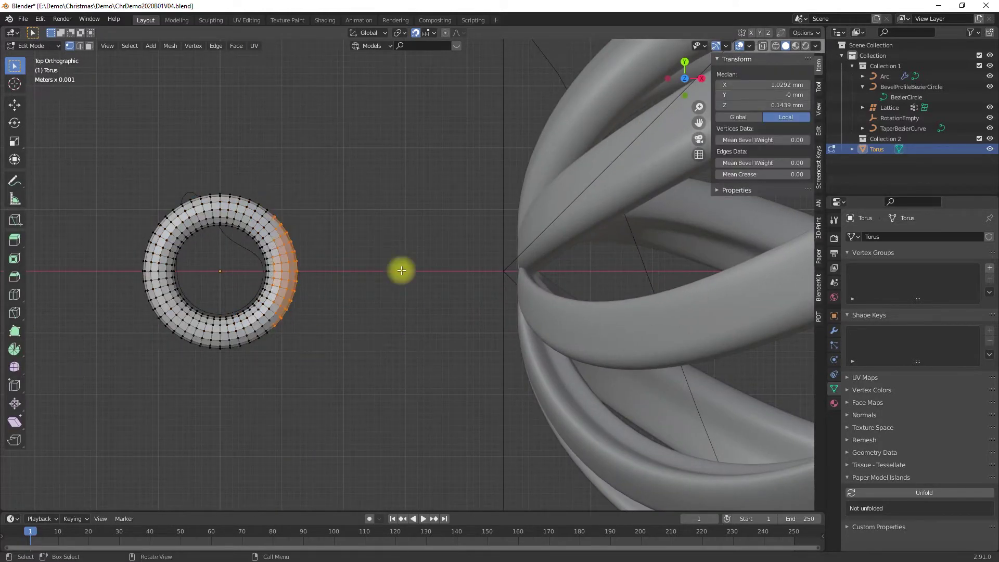
key(alt+z)
drag(271, 198, 323, 350)
middle_drag(323, 350, 308, 388)
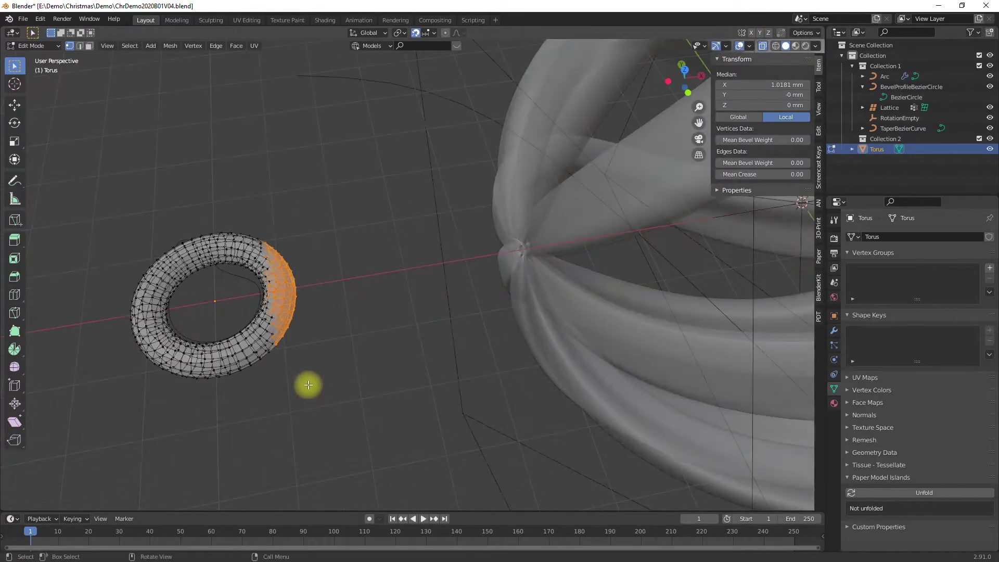
- Move the selected torus vertices along global X towards the ornament and flatten them with an X scale of 0
key(g)
key(x)
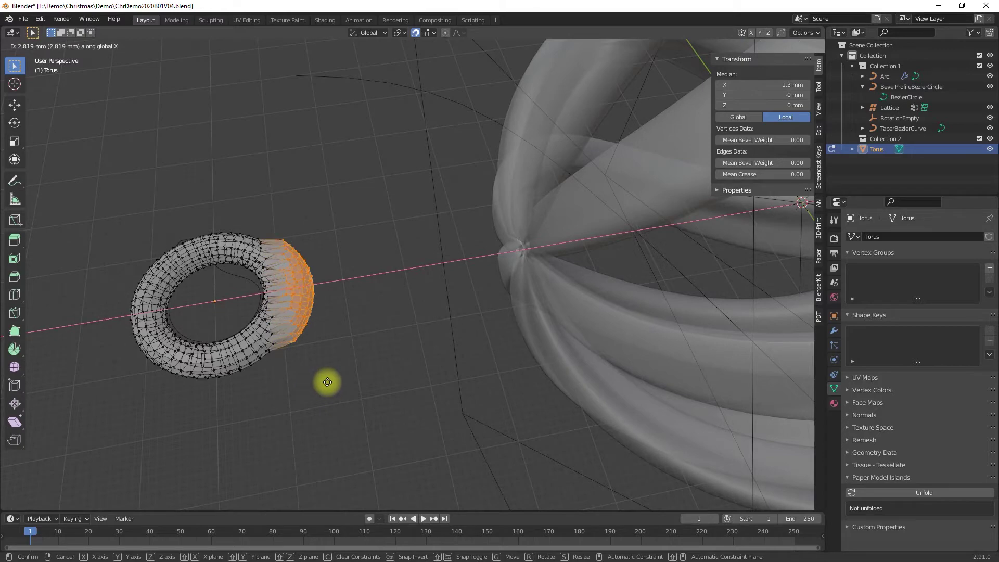
click(353, 382)
key(s)
key(x)
key(0)
key(Return)
- Scale the flattened torus end uniformly by about 1.9 to form a flared base
middle_drag(354, 383, 167, 361)
key(s)
click(495, 363)
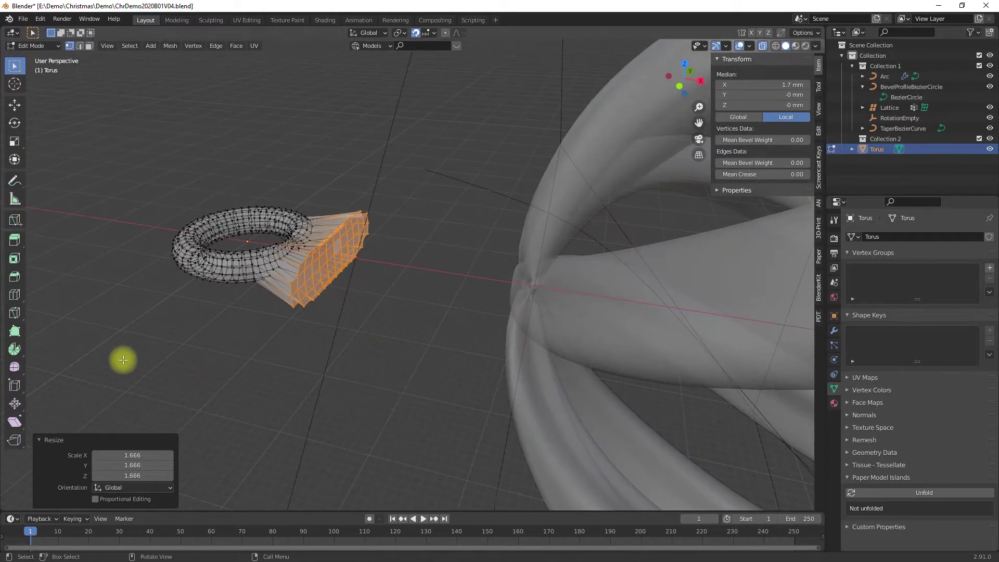
middle_drag(386, 261, 390, 252)
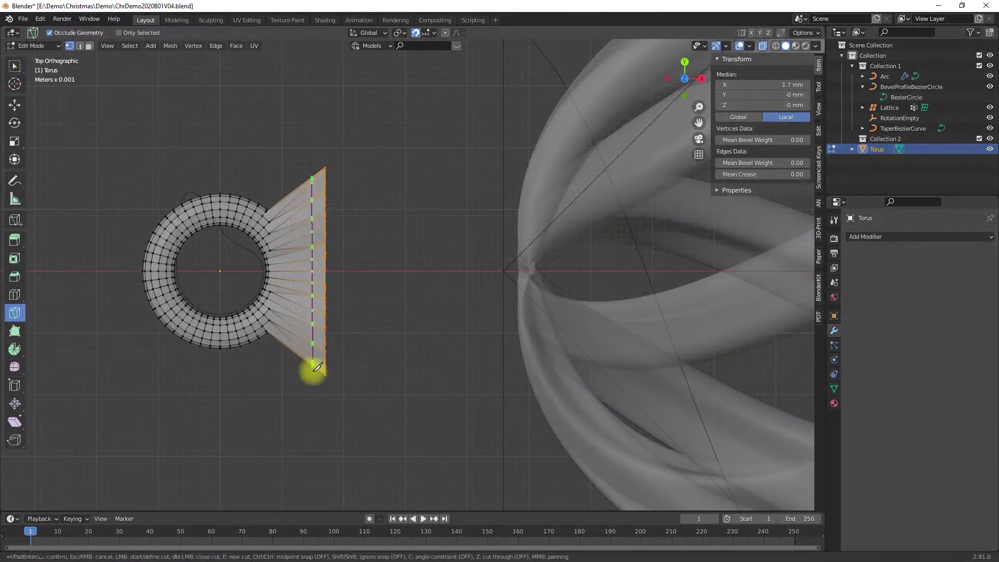
- Knife-cut across the whole flared base close to its flat end
click(312, 370)
key(Return)
click(288, 192)
click(288, 352)
key(Escape)
click(287, 193)
key(Escape)
- Knife-cut across the flared base close to the ring and return to Object Mode
scroll(284, 193, up, 3)
click(191, 142)
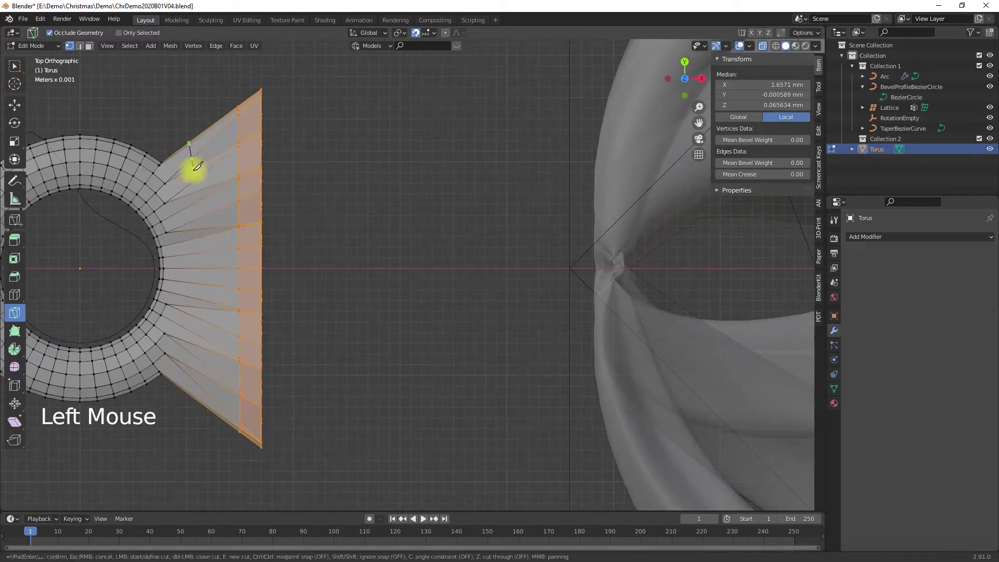
click(188, 405)
key(Return)
scroll(290, 314, down, 4)
key(Tab)
click(324, 233)
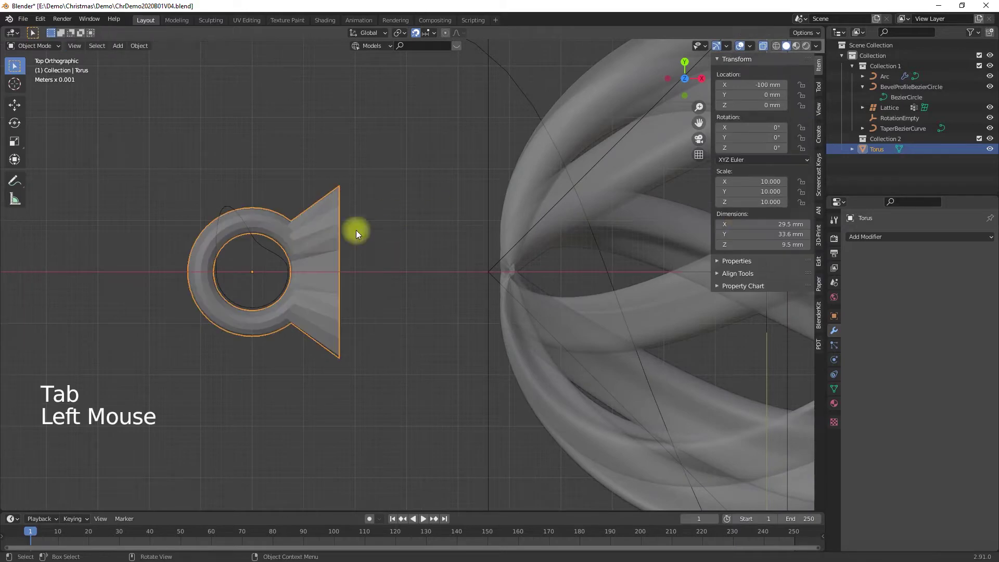
- Add a Subdivision modifier to the torus hanger with 2 viewport levels
click(884, 237)
click(784, 414)
middle_drag(313, 443, 302, 379)
click(978, 307)
middle_drag(298, 297, 292, 267)
- Scale the hanger down to about 3.6 and move it to about X -57 mm at the ornament's pole
drag(685, 79, 624, 118)
key(g)
click(458, 349)
scroll(442, 360, down, 8)
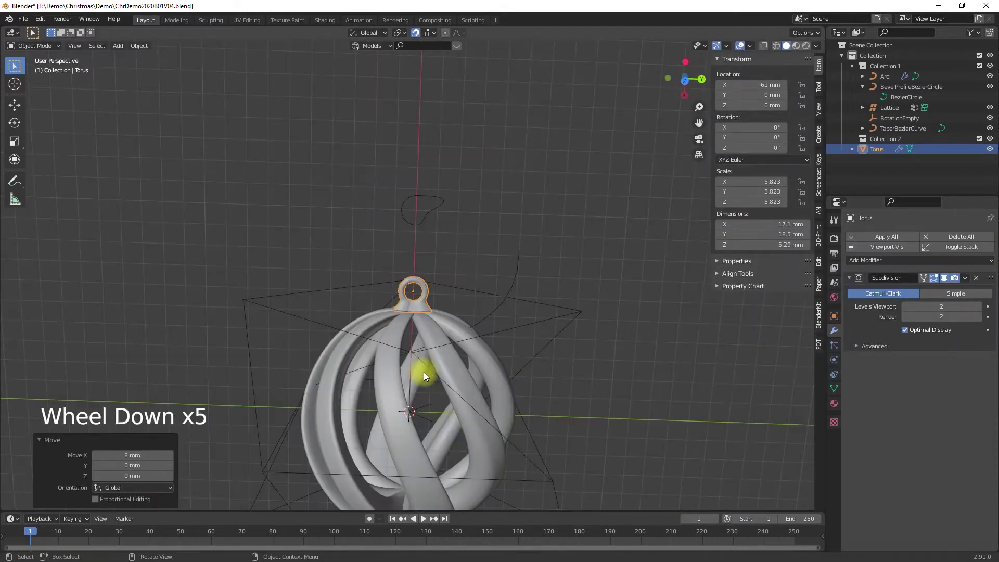
key(s)
click(410, 345)
key(g)
click(410, 351)
- Check the hanger's overlap in wireframe shading and move it 0.6 mm along X into the ornament
middle_drag(411, 354, 462, 440)
scroll(458, 432, up, 13)
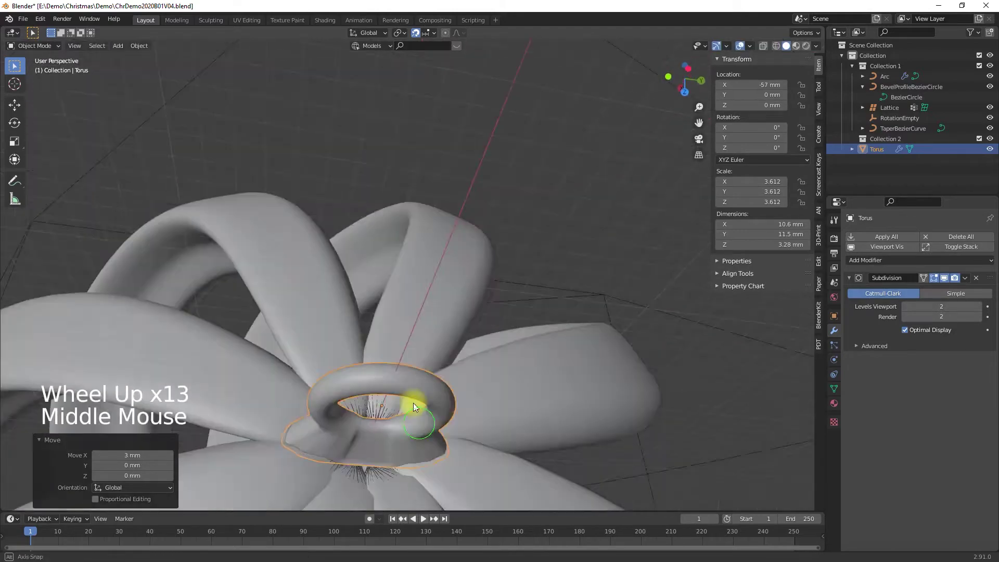
scroll(413, 403, down, 9)
middle_drag(413, 402, 398, 363)
key(KP_1)
scroll(399, 364, up, 8)
scroll(405, 359, down, 6)
click(776, 45)
middle_drag(561, 356, 435, 492)
click(435, 492)
click(435, 350)
key(g)
click(433, 358)
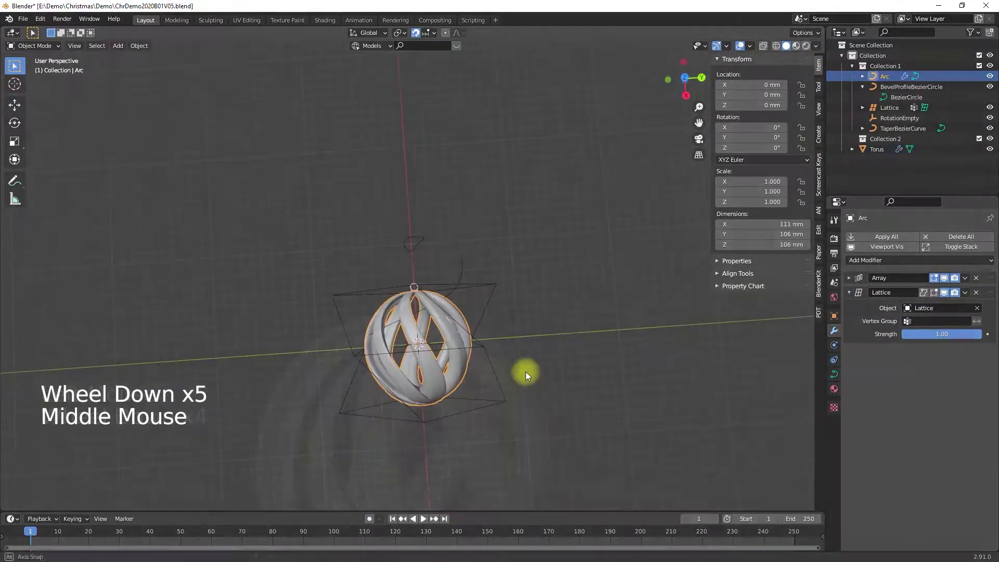
- Add a Decimate modifier with a ratio of 0.2 to the twisted Arc object
shift+click(457, 316)
click(431, 319)
click(430, 319)
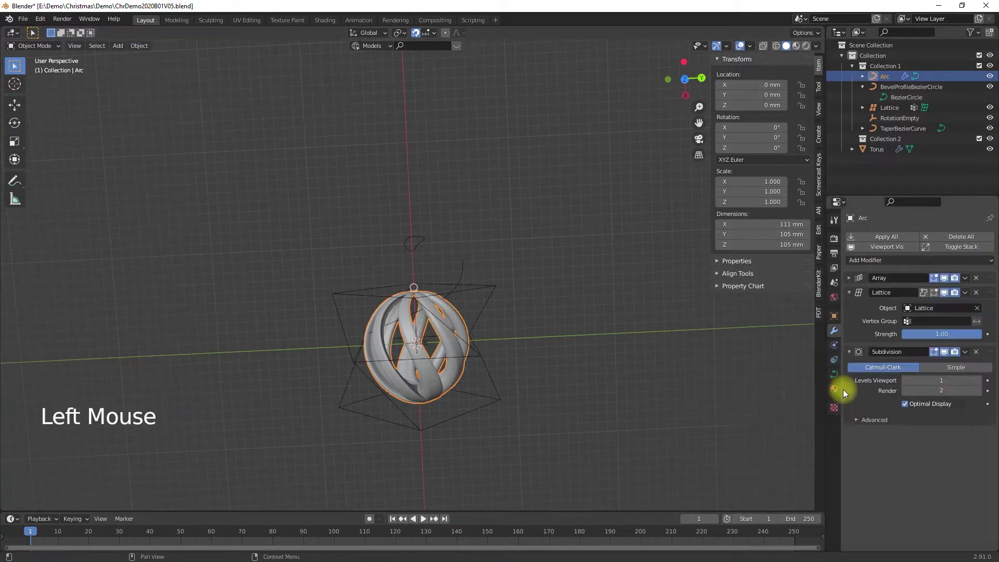
scroll(444, 369, up, 3)
middle_drag(445, 369, 465, 356)
click(921, 260)
click(825, 324)
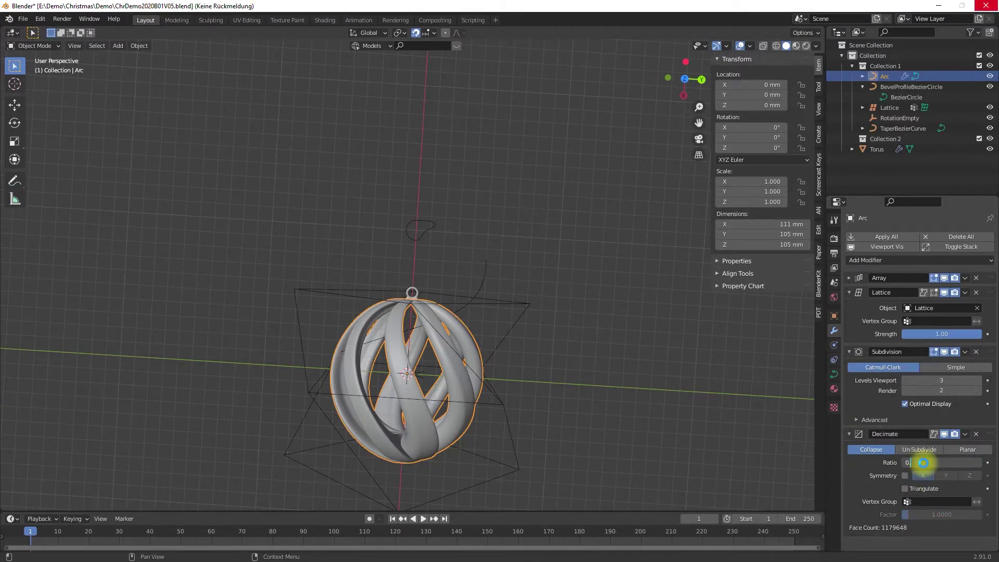
key(Escape)
click(925, 463)
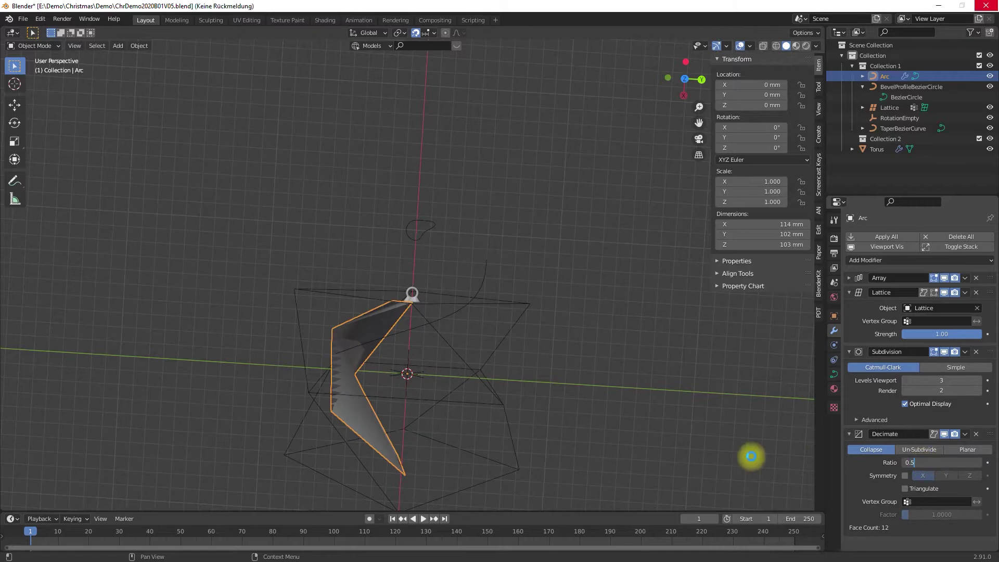
scroll(502, 485, up, 4)
middle_drag(502, 485, 456, 380)
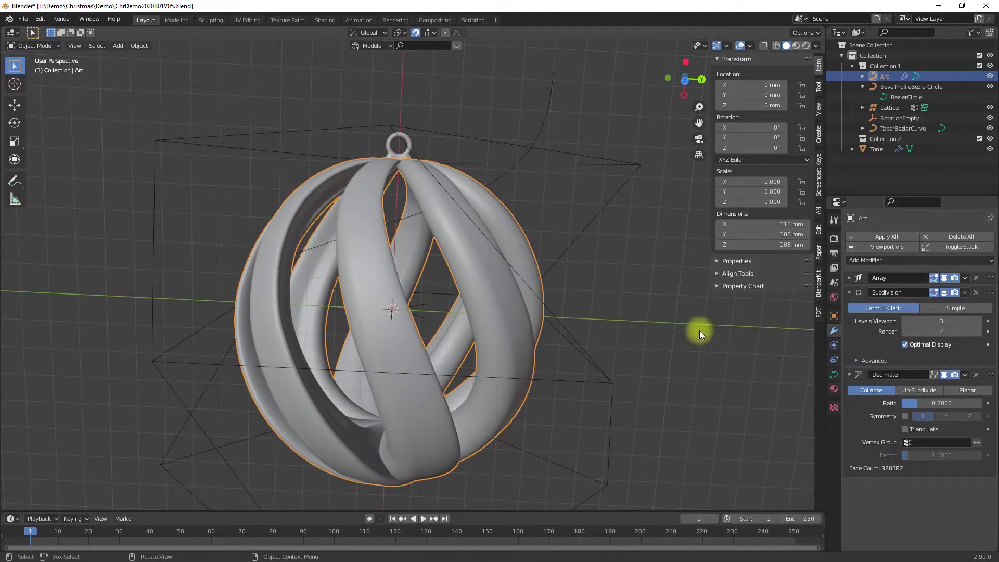
- Reselect the Arc object and try to apply its Array modifier individually
click(490, 296)
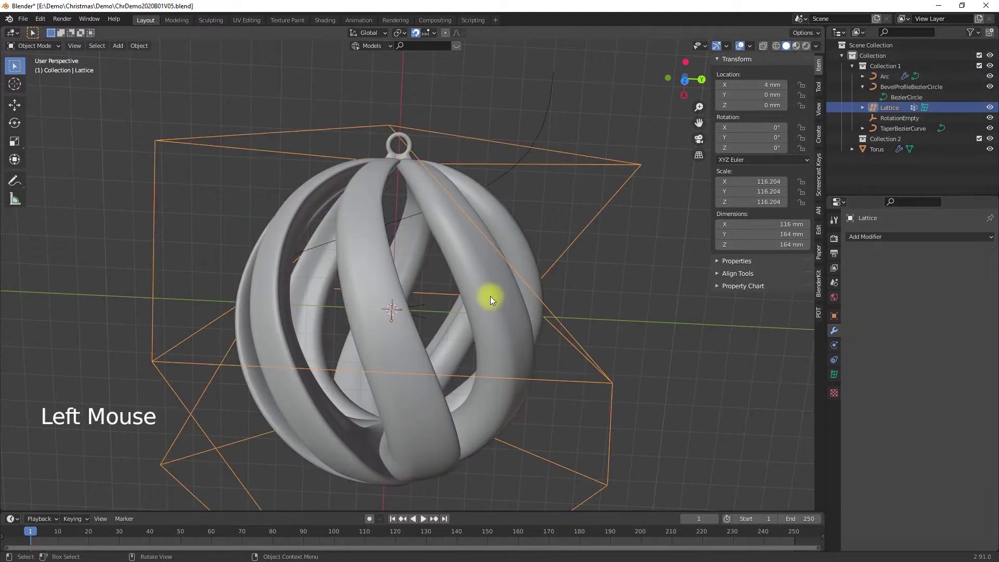
click(467, 293)
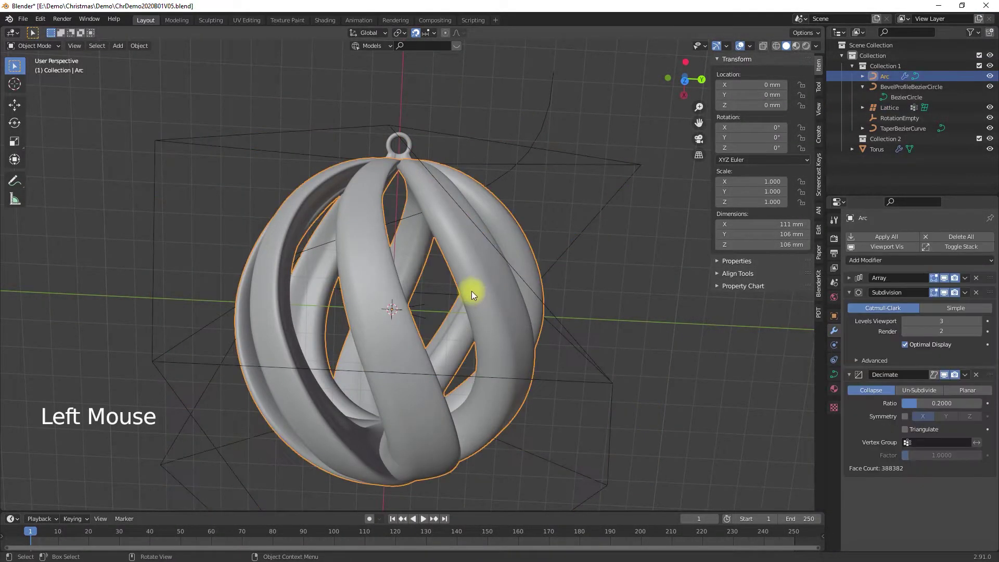
click(966, 278)
click(943, 289)
click(526, 259)
click(526, 259)
- Convert the Arc object to a mesh and inspect its geometry in Edit Mode
click(139, 45)
mouse_move(211, 320)
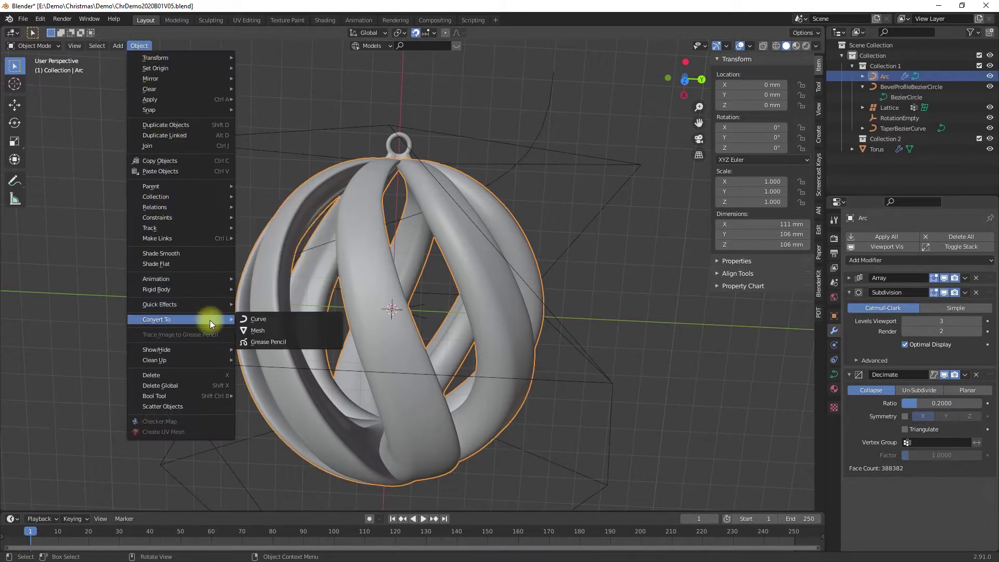
click(266, 331)
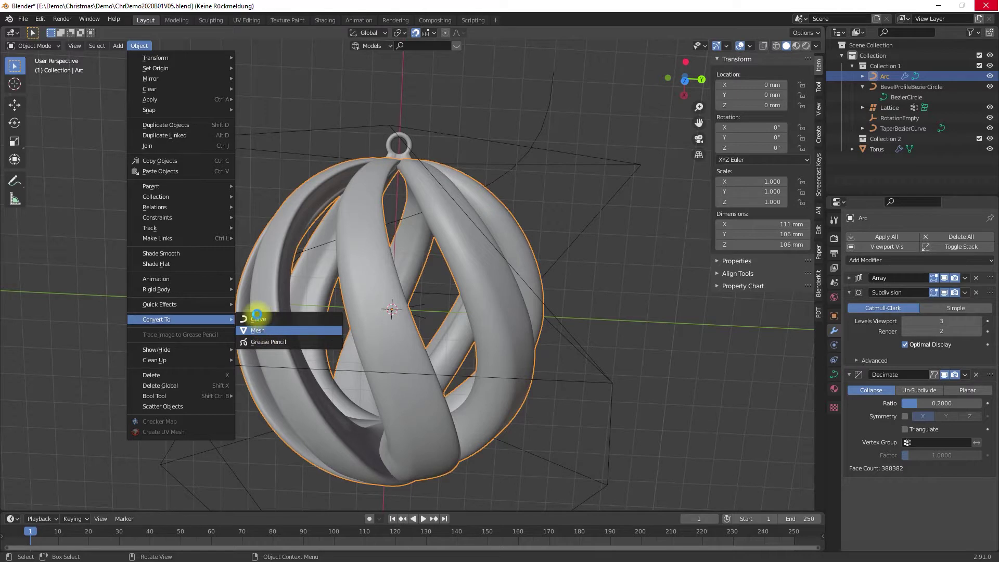
mouse_move(413, 336)
middle_down()
mouse_move(411, 216)
mouse_move(428, 341)
middle_up()
key(Tab)
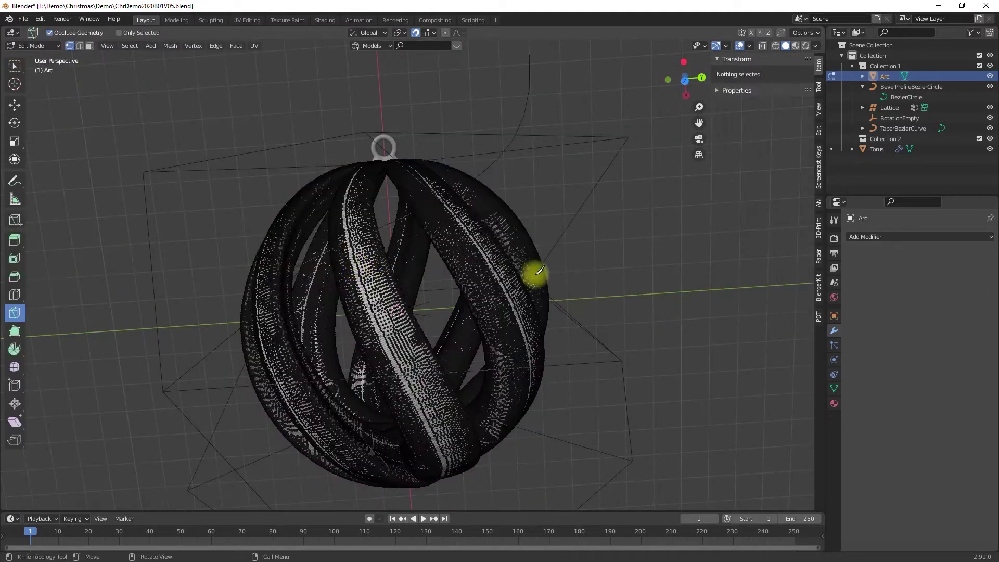
right_click(751, 247)
key(Tab)
middle_drag(723, 230, 739, 231)
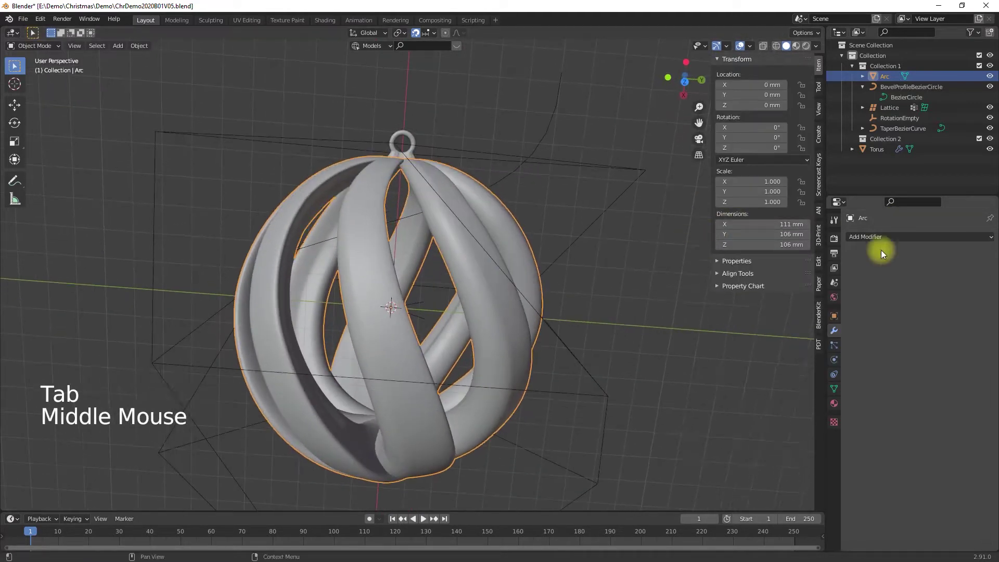
- Add a Decimate modifier to the converted Arc mesh with a ratio of 0.6
click(885, 237)
click(813, 315)
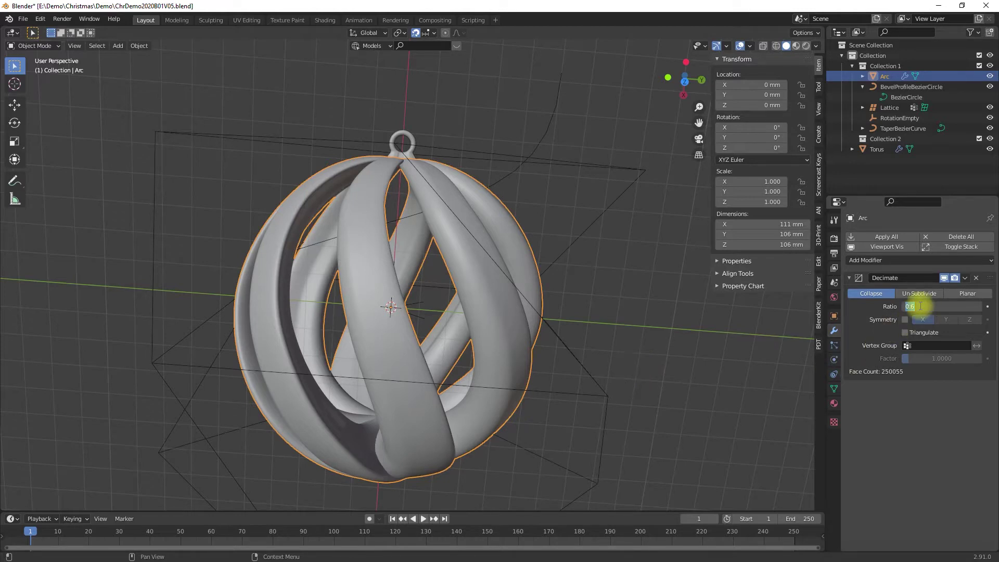
middle_click(582, 327)
middle_drag(582, 327, 651, 320)
click(926, 307)
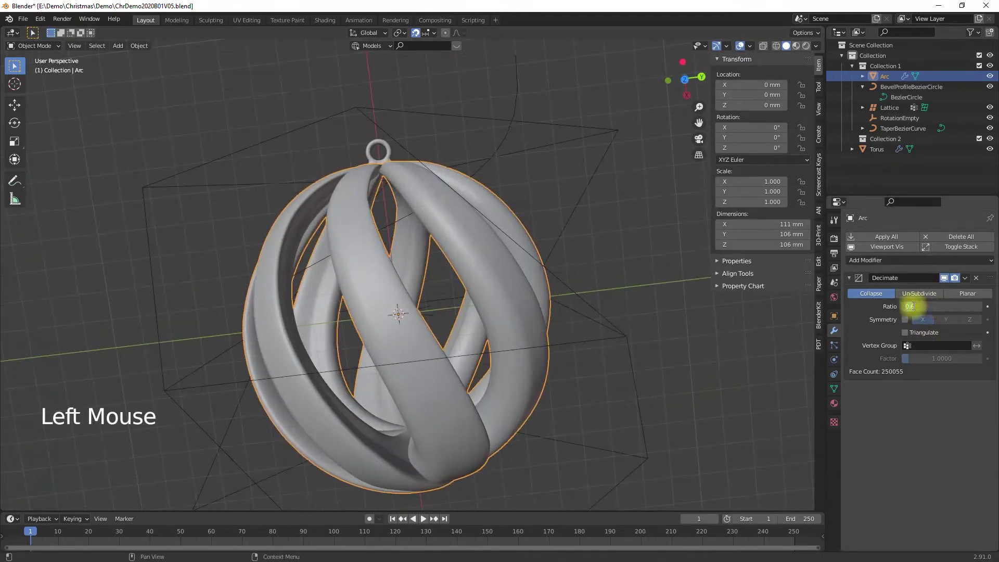
key(Return)
- Try to widen the hanger's base by scaling its end vertices by about 1.2 with proportional editing
middle_drag(577, 308, 582, 330)
middle_drag(302, 460, 346, 396)
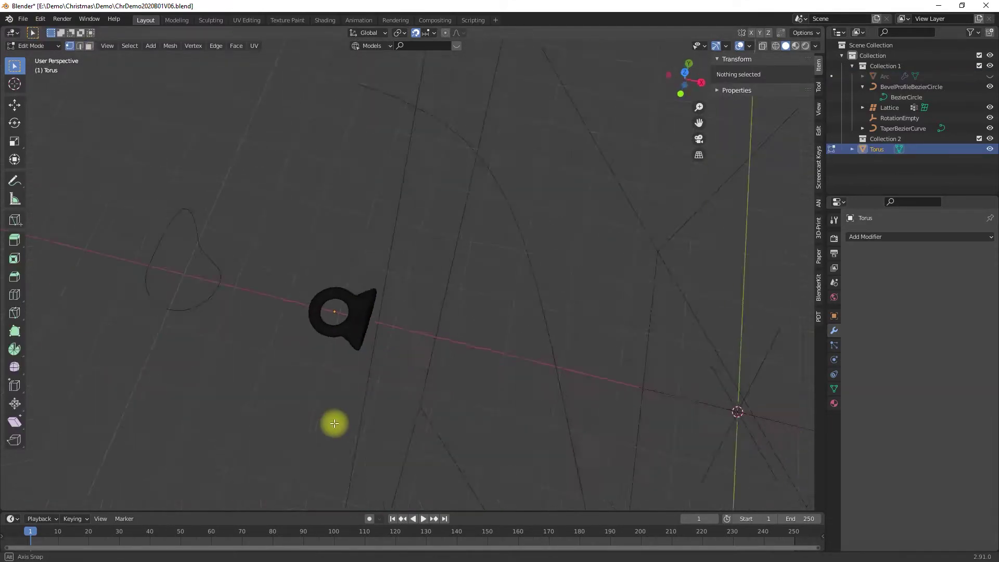
key(KP_7)
drag(346, 223, 383, 331)
click(763, 46)
drag(345, 222, 368, 332)
key(s)
right_click(383, 332)
key(o)
key(s)
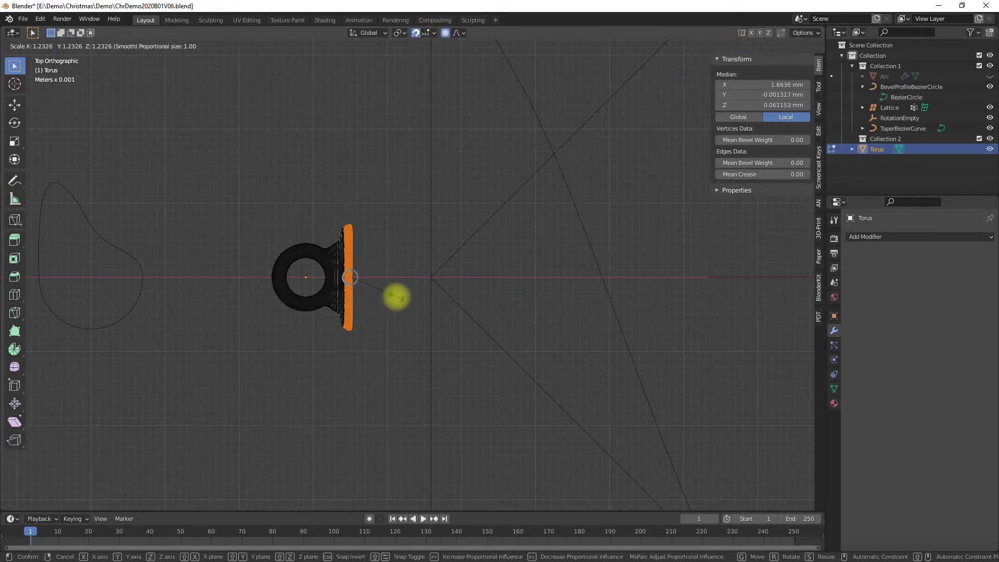
click(397, 294)
key(Tab)
middle_drag(396, 281, 477, 245)
- Discard the hanger changes by reopening the recent file ChrDemo2020B01V06.blend
click(23, 18)
mouse_move(63, 52)
click(134, 49)
click(515, 306)
- Hide the twisted ornament mesh and select the torus hanger
scroll(451, 254, up, 4)
shift+middle_drag(430, 104, 436, 291)
key(Tab)
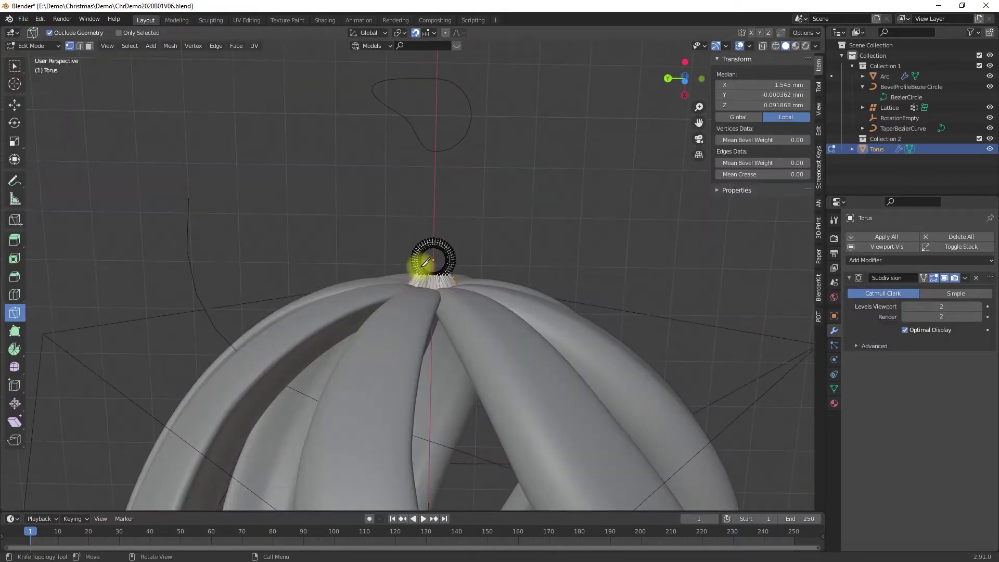
key(Tab)
click(406, 305)
key(h)
click(430, 279)
- Select the vertices of the hanger's flat base through the mesh in top view
key(Tab)
click(761, 47)
drag(389, 284, 487, 302)
middle_drag(489, 302, 492, 323)
click(489, 299)
key(KP_7)
drag(415, 241, 431, 380)
- Enlarge the selected hanger base using proportional editing
key(o)
key(g)
key(s)
click(495, 297)
middle_drag(495, 297, 398, 373)
- Reposition the hanger's base vertices along global X so the base sits just inside the ornament's strands
key(Tab)
key(Tab)
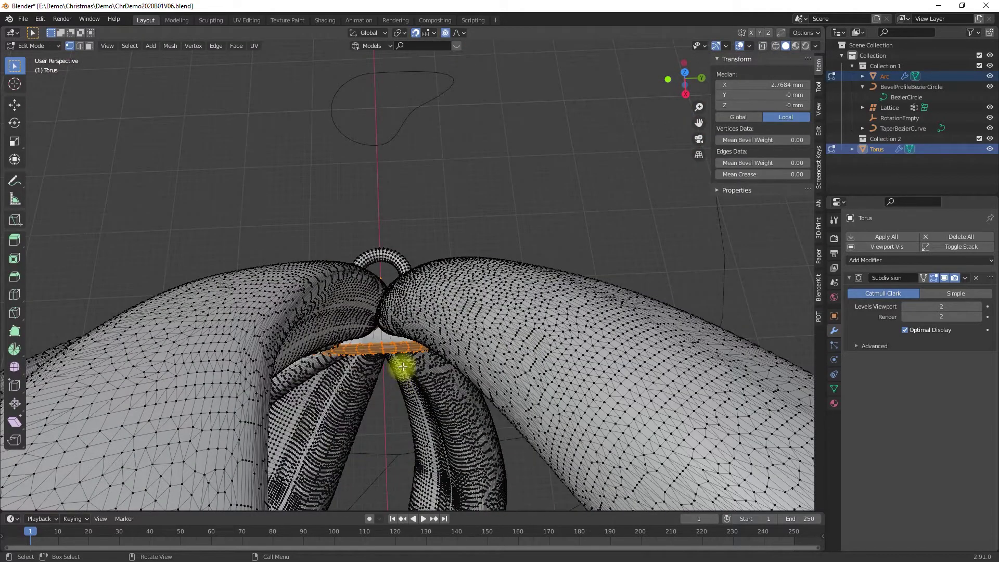
key(g)
key(g)
click(382, 350)
key(g)
key(x)
click(398, 324)
middle_drag(398, 324, 419, 441)
key(Tab)
middle_drag(422, 192, 426, 217)
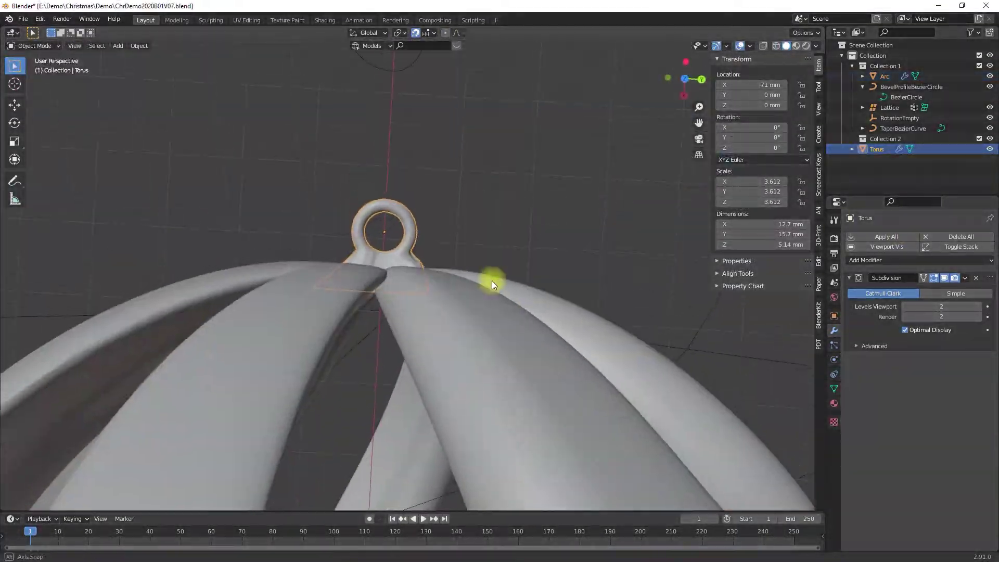
- Apply the hanger's Subdivision modifier and join the twisted ornament and the hanger into one object
click(881, 237)
scroll(511, 295, down, 6)
click(421, 286)
shift+click(410, 261)
key(ctrl+j)
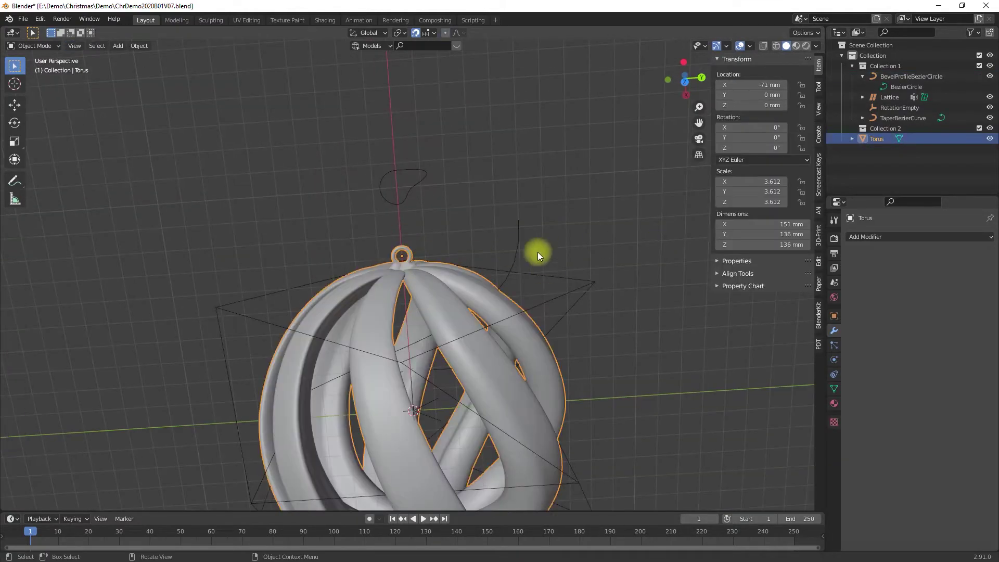
- Run all 3D-print checks on the joined ornament, then make its mesh manifold and run the checks again
middle_drag(538, 252, 342, 261)
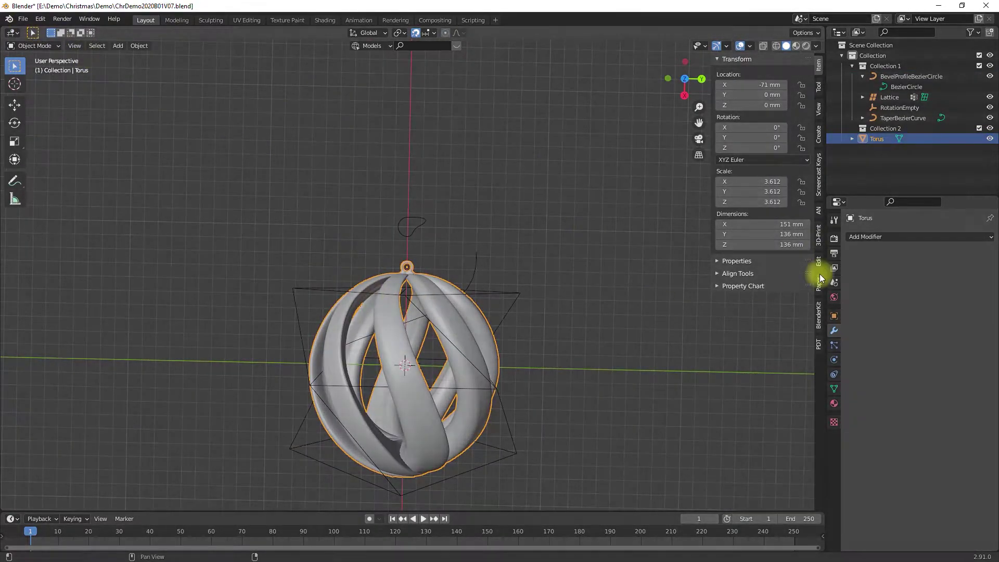
click(818, 236)
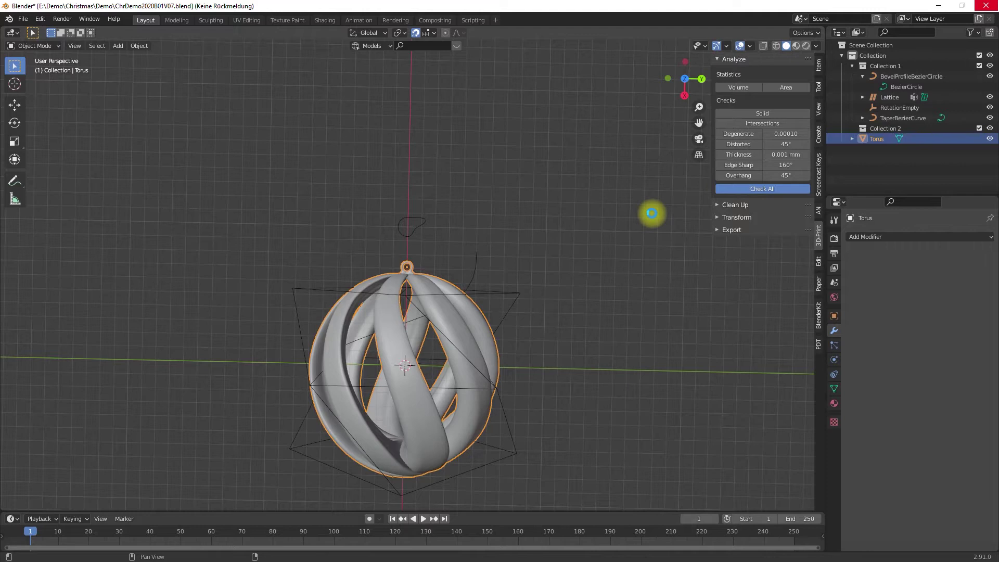
click(736, 328)
click(744, 352)
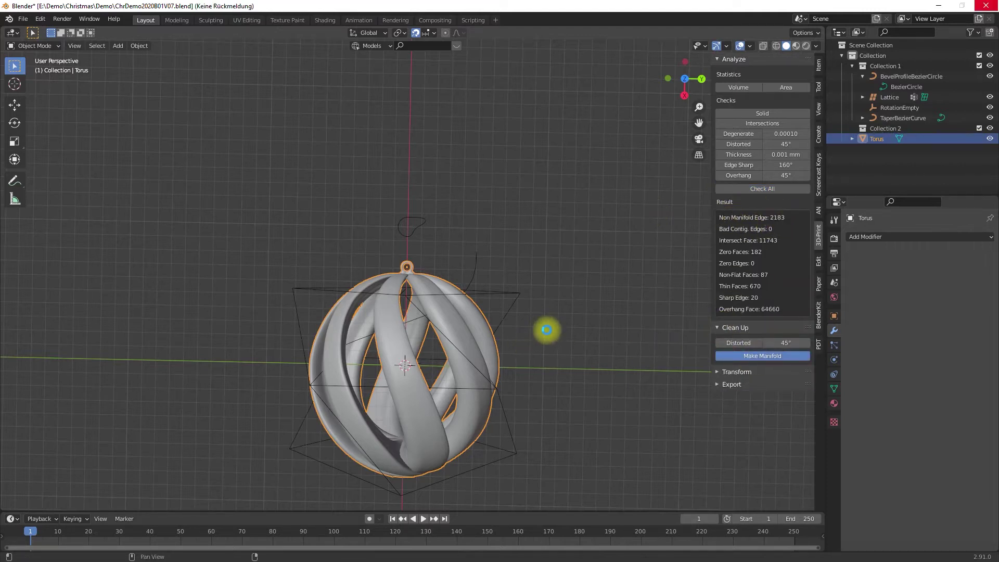
middle_drag(458, 297, 441, 271)
scroll(448, 346, up, 5)
scroll(441, 281, down, 3)
middle_drag(439, 338, 564, 342)
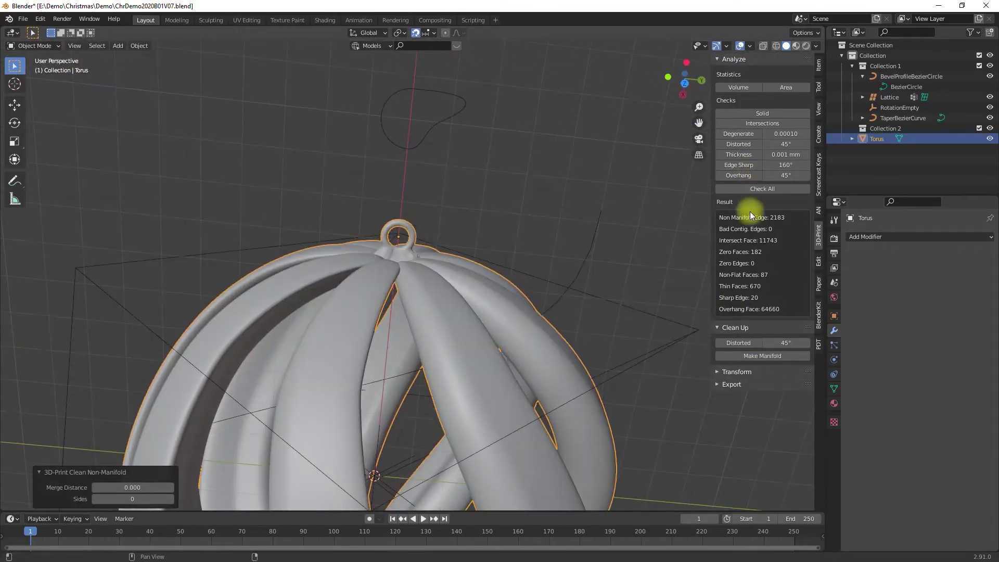
click(760, 188)
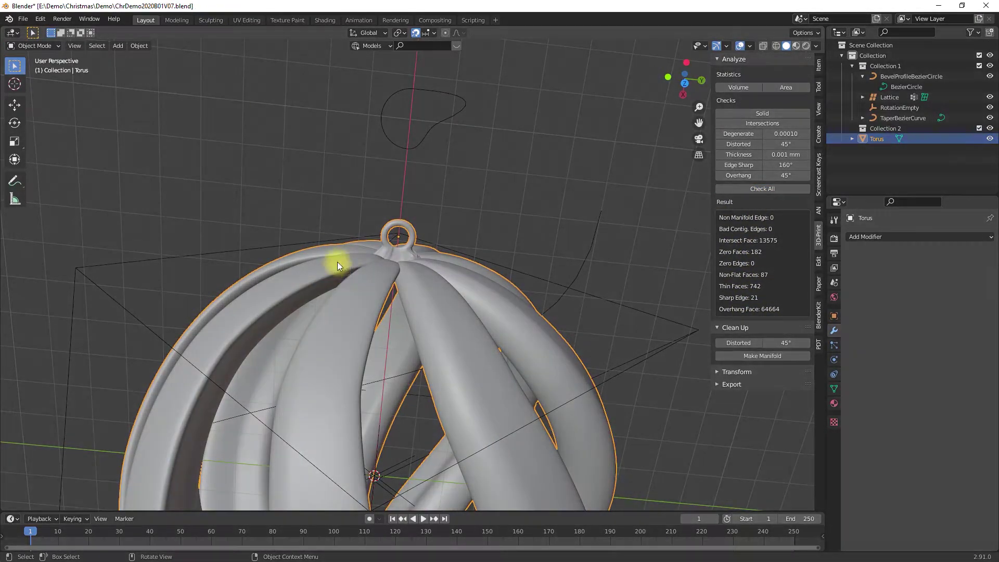
- Split the non-planar faces of the whole ornament mesh in Edit Mode and clear the selection
key(Tab)
click(171, 46)
mouse_move(198, 237)
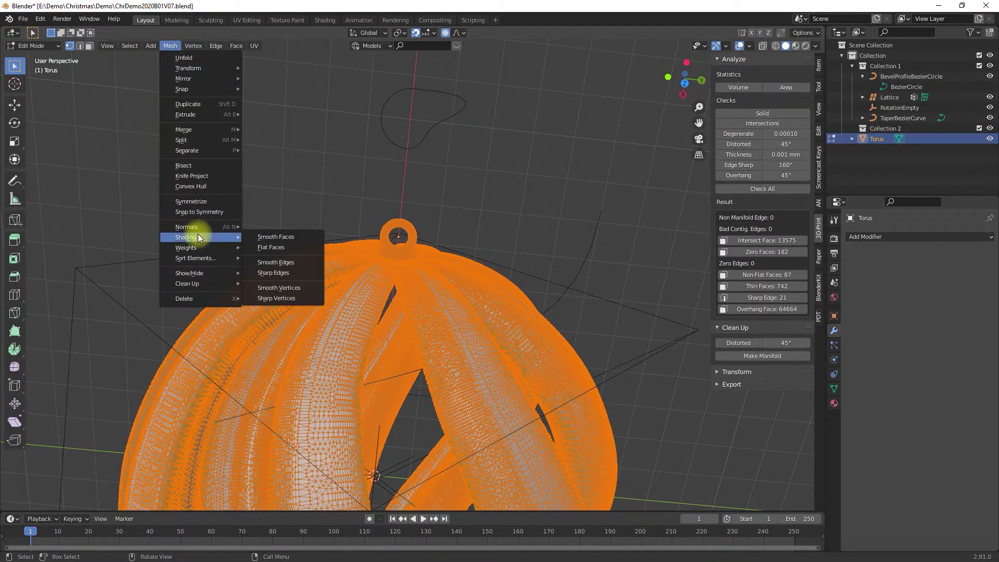
mouse_move(216, 284)
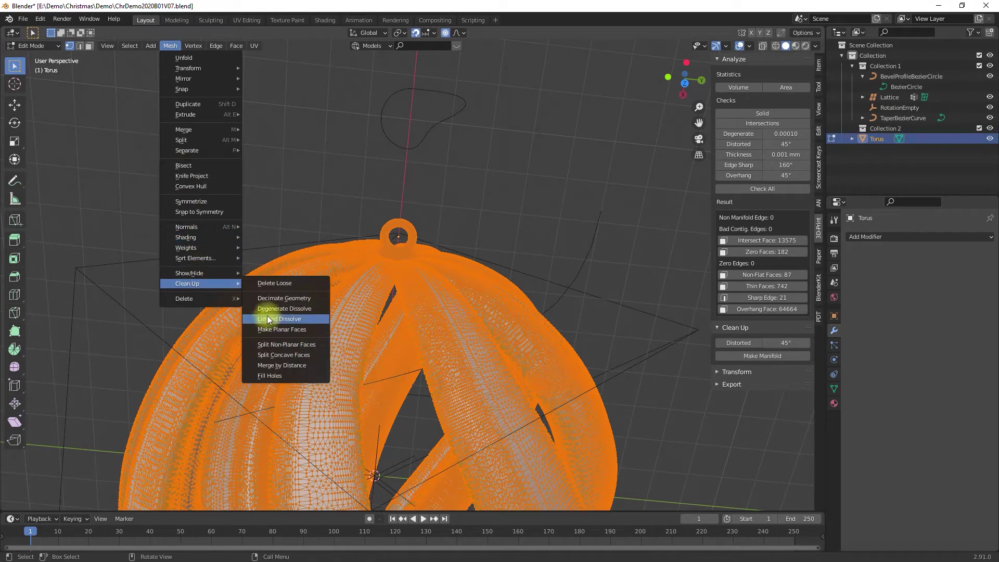
click(266, 345)
click(147, 192)
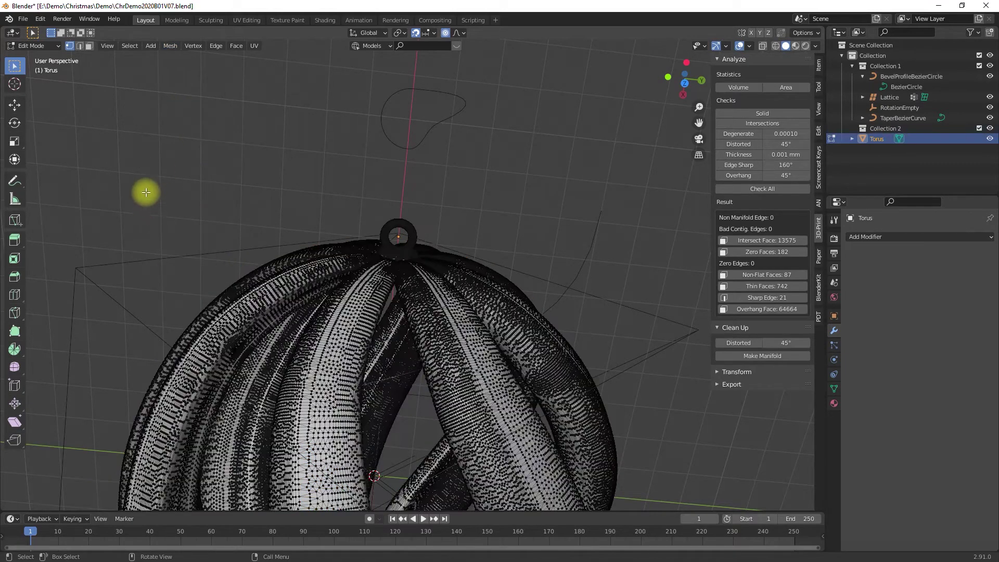
- Merge all of the ornament's vertices by distance and rerun every 3D-print check
click(169, 46)
key(Escape)
key(a)
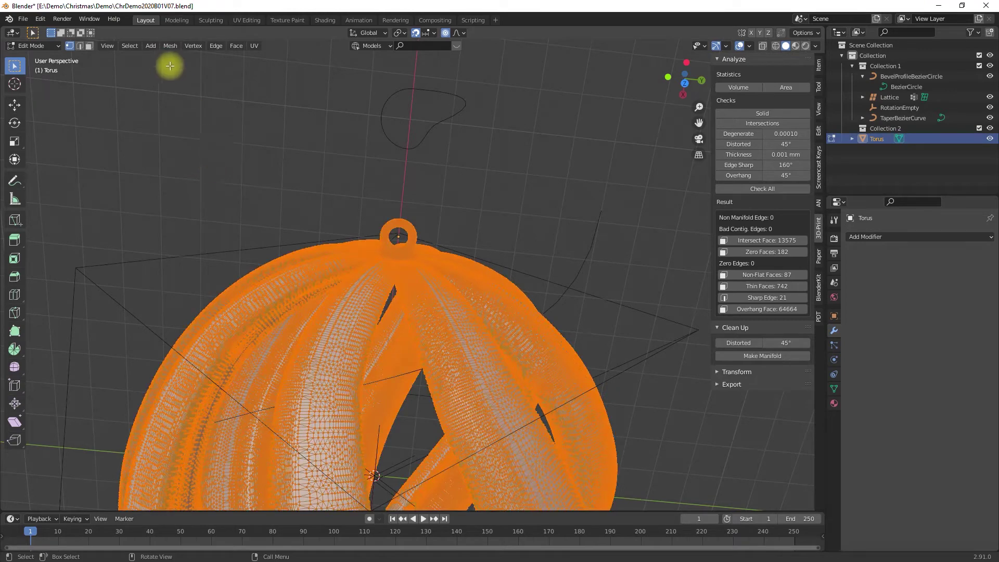
click(170, 45)
mouse_move(211, 284)
click(171, 46)
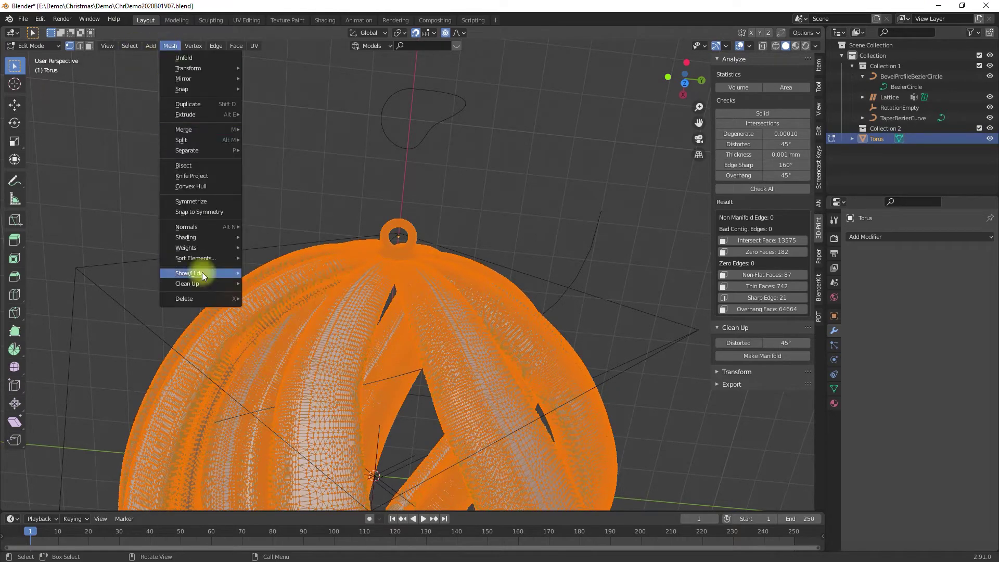
click(276, 365)
click(132, 314)
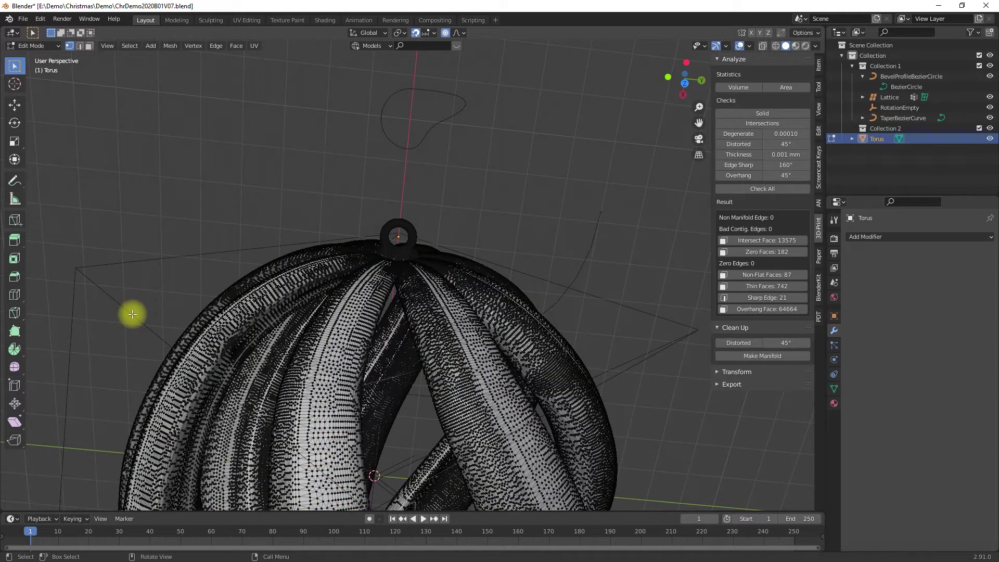
click(745, 189)
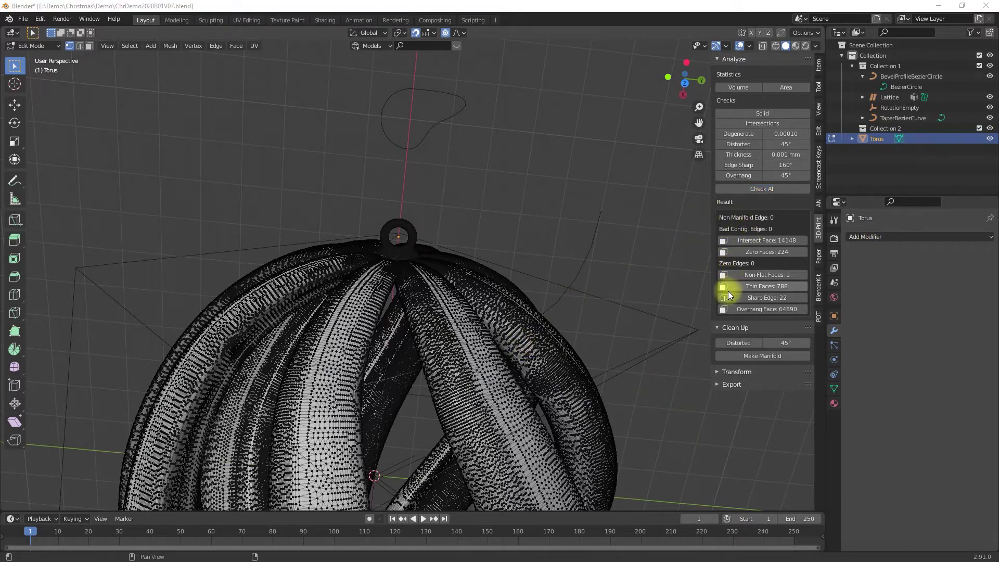
- Add a Decimate modifier to the joined ornament in Object Mode and set its ratio to 0.6
key(Tab)
click(859, 237)
click(781, 305)
ctrl+drag(956, 307, 925, 305)
middle_drag(498, 308, 489, 292)
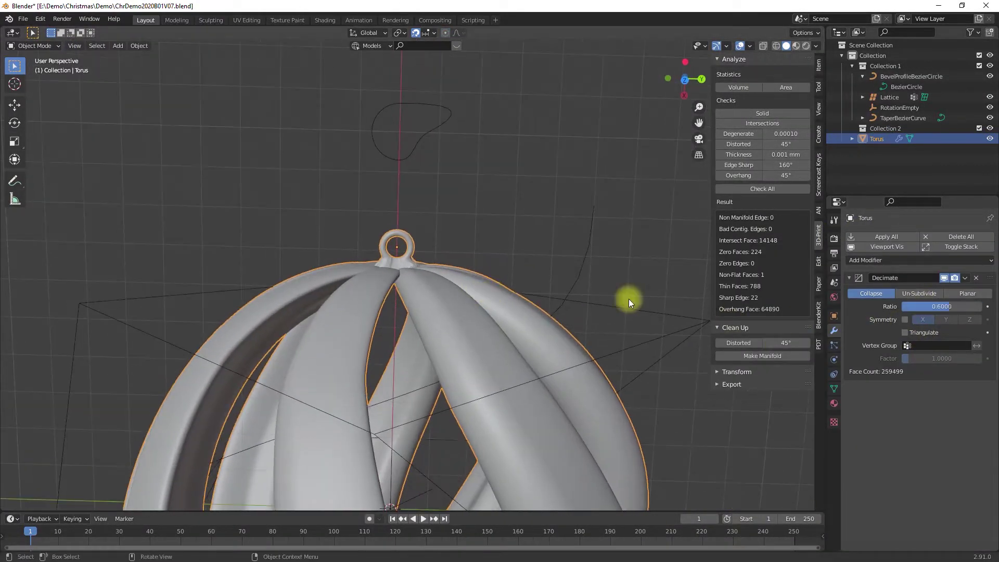
- Set the Decimate ratio to 0.4, check the surface smoothness and apply the modifier
click(944, 306)
text(0.4)
key(Return)
middle_drag(557, 301, 443, 360)
click(909, 307)
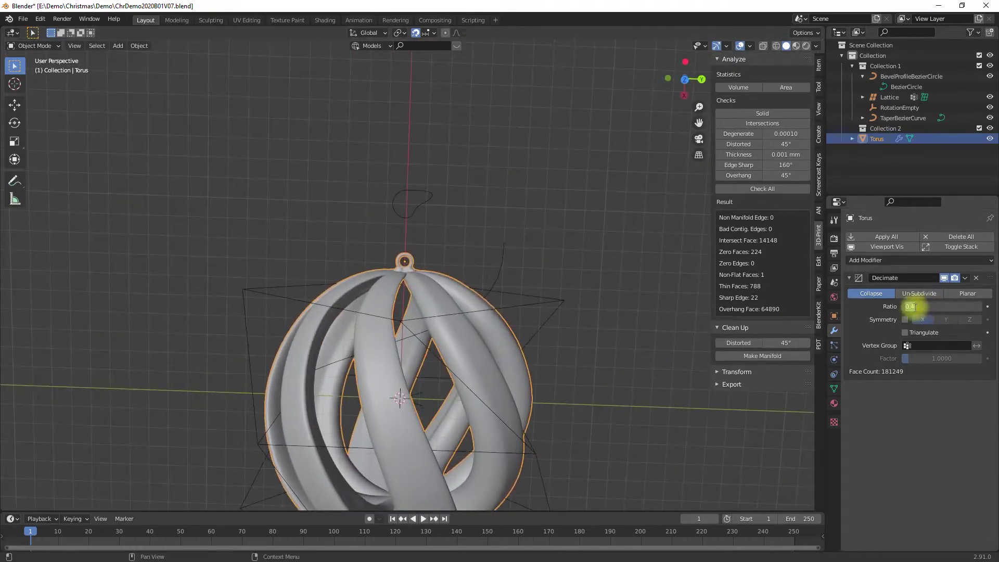
key(Return)
scroll(555, 335, up, 5)
middle_drag(555, 335, 415, 392)
scroll(414, 296, down, 9)
click(881, 238)
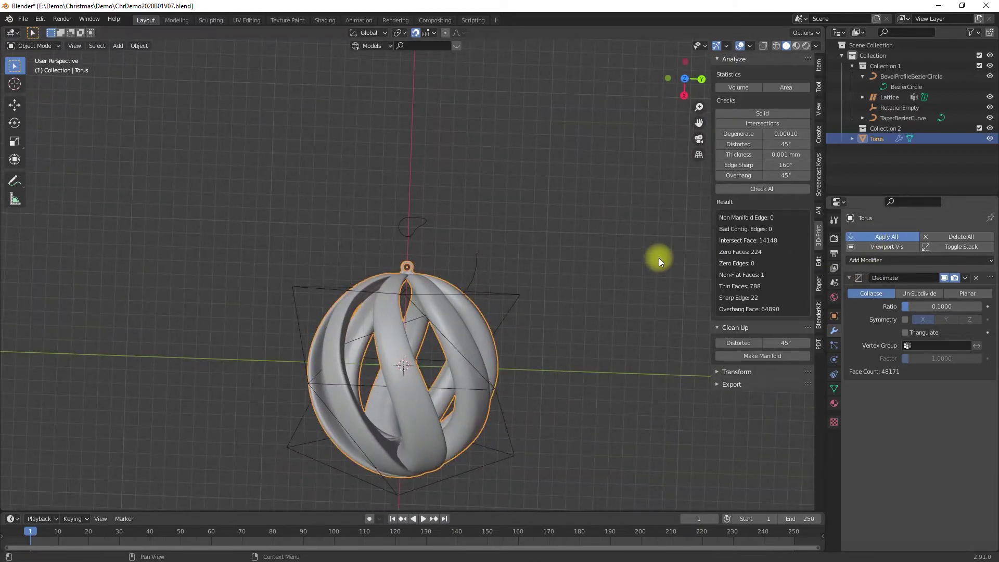
- Inspect the decimated ornament around the hanger and export the selected object as ChrDemo2020B01V08.stl
scroll(403, 317, up, 7)
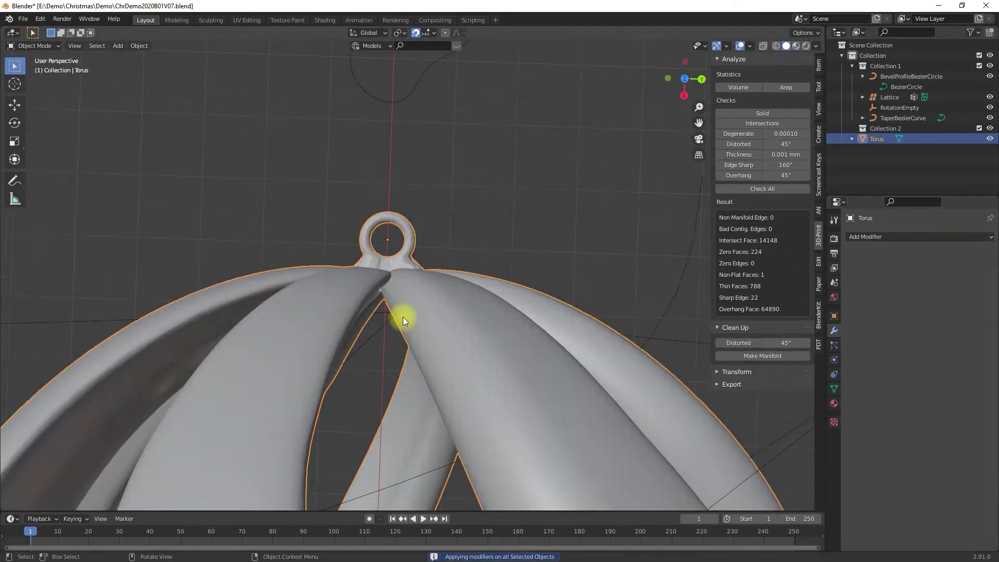
scroll(403, 317, down, 5)
middle_drag(403, 317, 463, 230)
middle_drag(463, 229, 385, 329)
scroll(385, 329, down, 4)
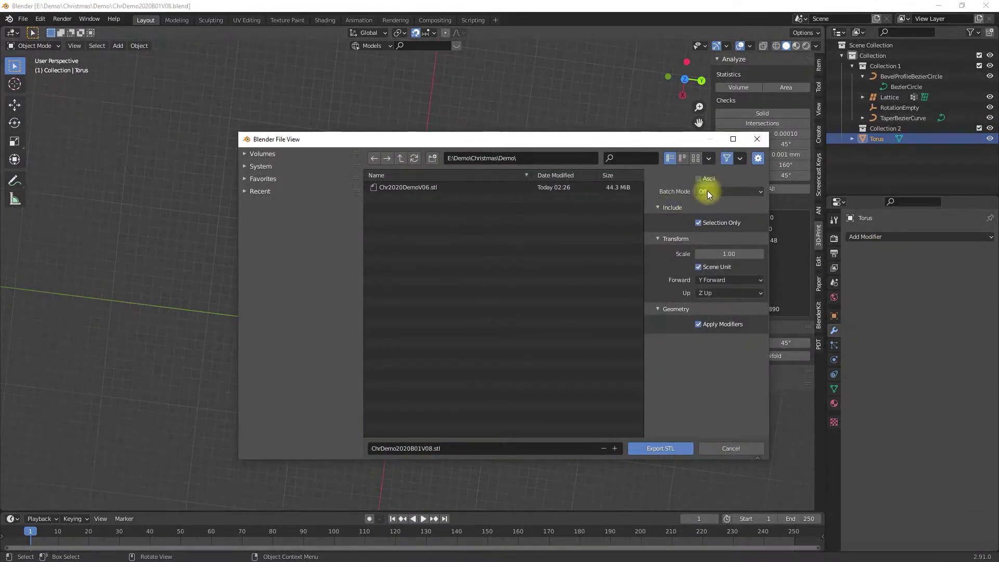
click(699, 223)
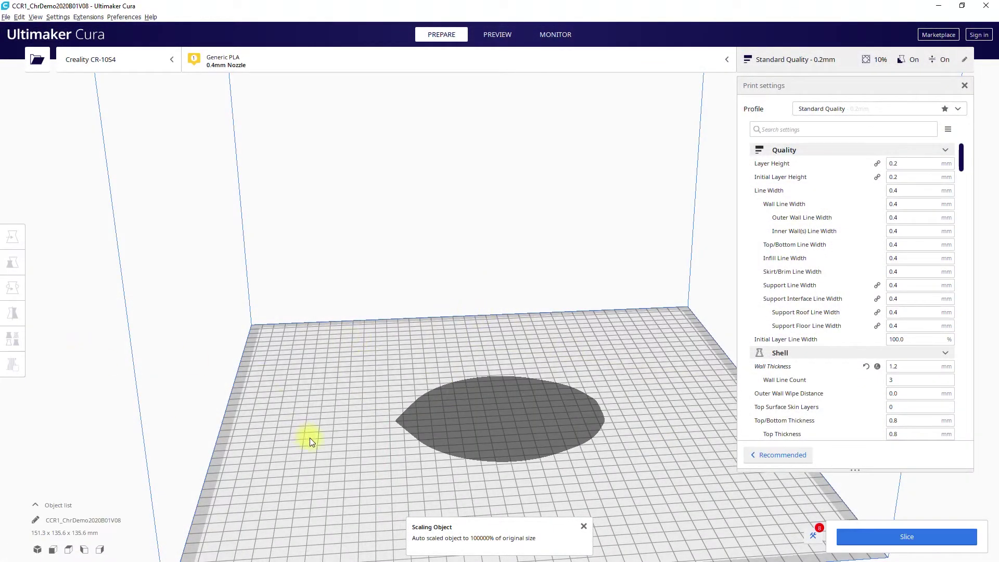
- Switch to Ultimaker Cura with the exported ornament loaded and set its Z position to 0 mm
scroll(310, 440, down, 3)
click(20, 17)
click(36, 52)
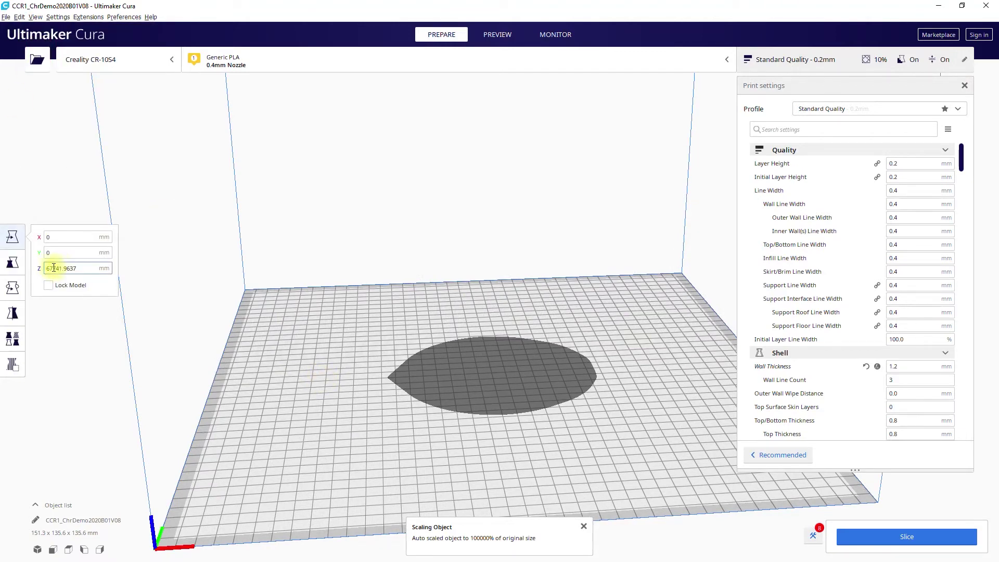
text(0)
key(Return)
- Rotate the ornament upright on the build plate so that its hanger points upward
click(291, 313)
click(441, 320)
right_drag(323, 349, 445, 264)
click(13, 288)
drag(414, 218, 554, 213)
mouse_move(423, 314)
right_down()
mouse_move(375, 152)
mouse_move(420, 308)
right_up()
- Review the layer height and wall thickness settings, and set the infill pattern to Cubic
drag(901, 164, 881, 164)
drag(962, 161, 963, 171)
drag(901, 253, 883, 254)
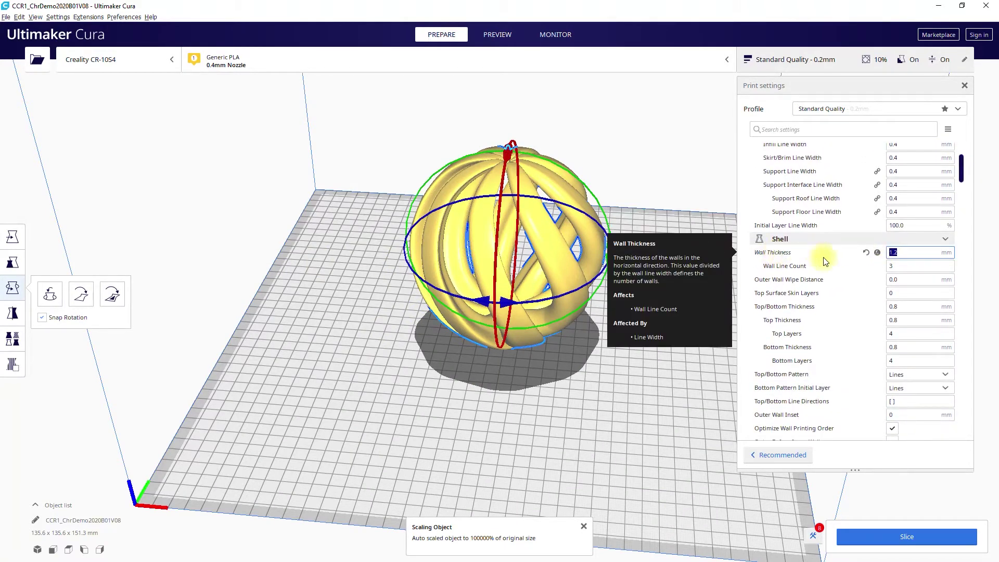
drag(960, 176, 956, 229)
click(916, 209)
click(917, 210)
click(920, 213)
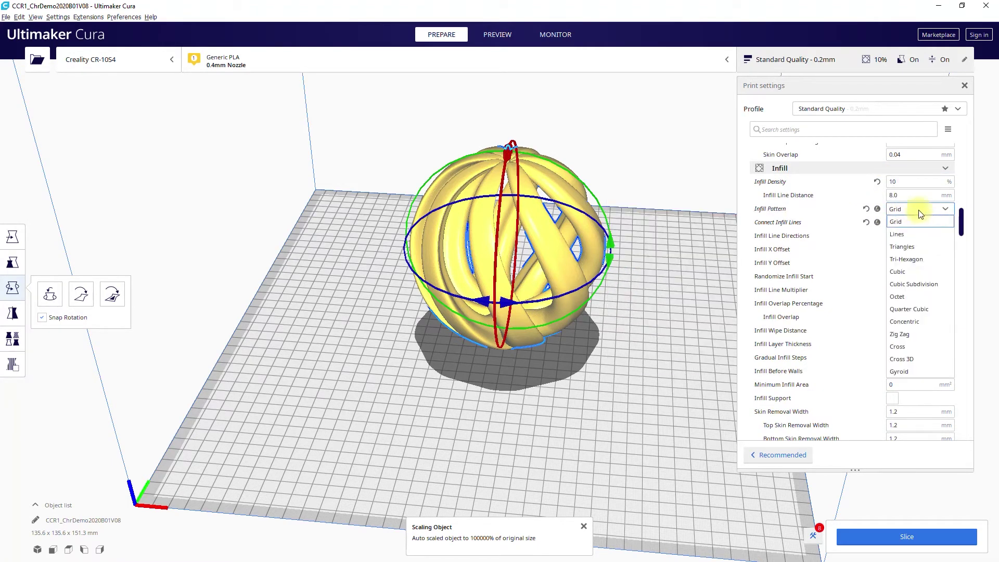
click(914, 267)
- Review the support settings against the ornament's overhangs and turn off support generation
drag(963, 219, 961, 337)
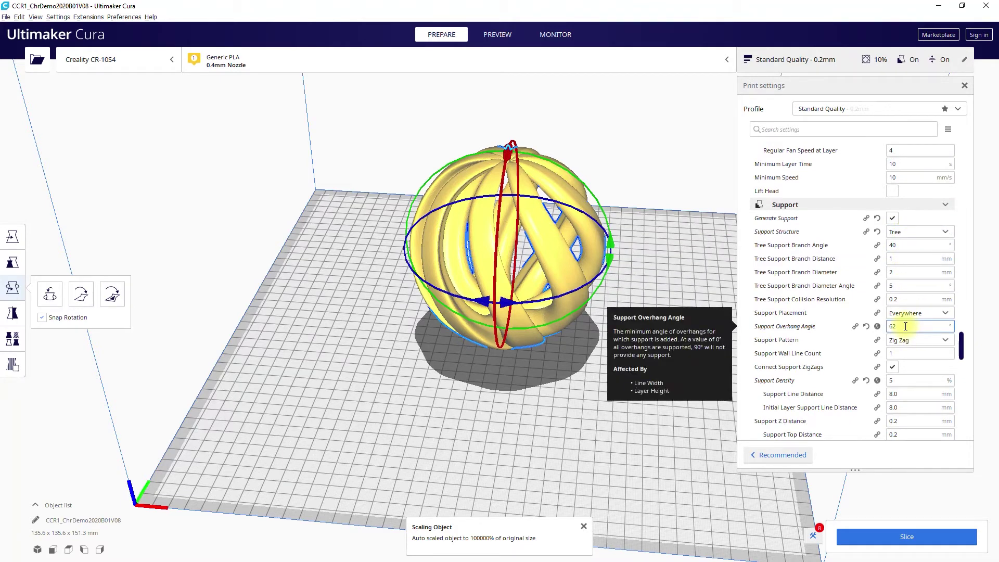
right_drag(673, 302, 484, 193)
right_drag(641, 223, 609, 302)
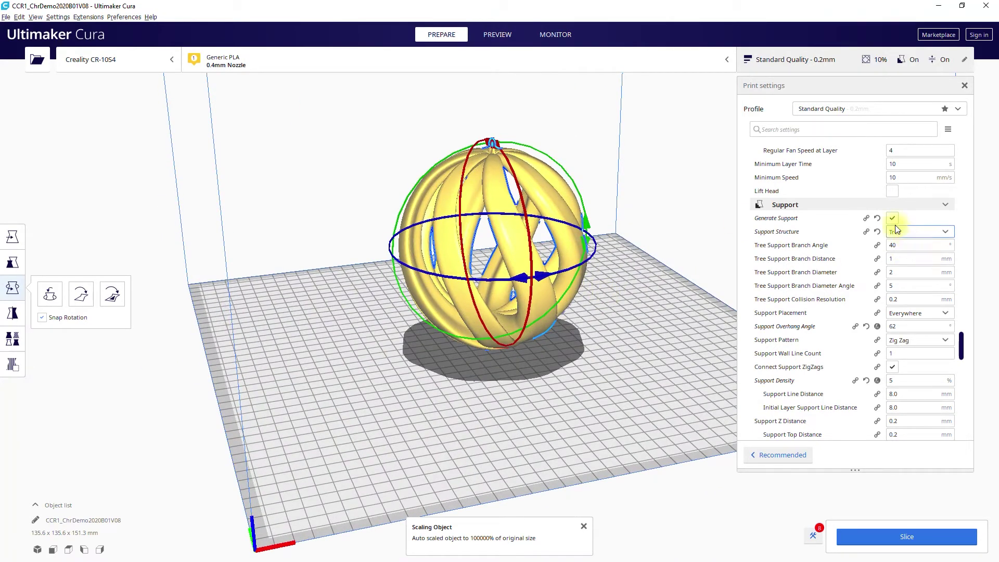
click(893, 219)
- Set the brim width for build plate adhesion to 10 mm
scroll(833, 291, down, 5)
scroll(852, 275, up, 8)
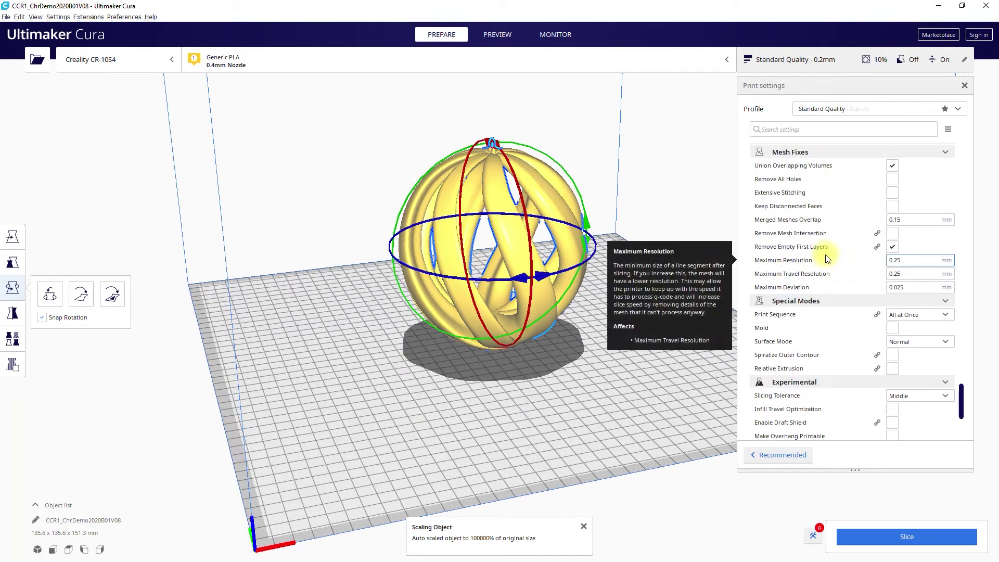
double_click(910, 202)
text(10)
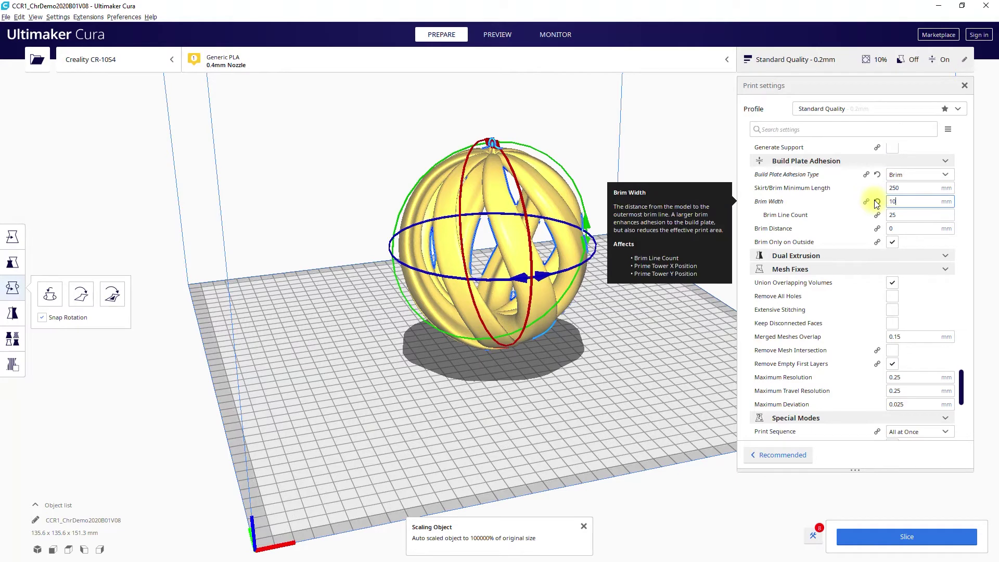
key(Tab)
- Slice the ornament with adaptive layers enabled and inspect its upper layers and hanger in the layer preview
scroll(841, 379, down, 10)
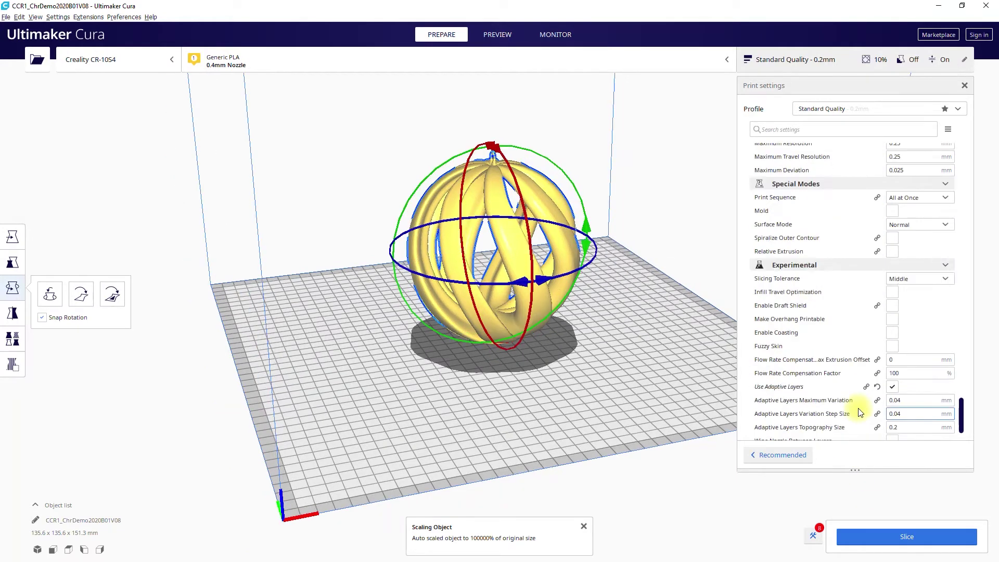
click(893, 326)
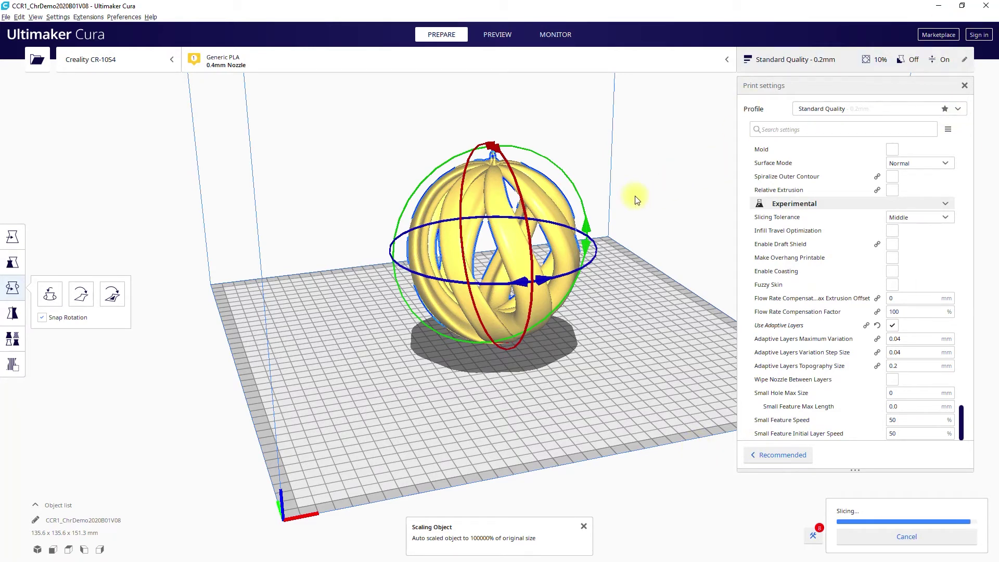
right_drag(643, 286, 559, 279)
click(495, 32)
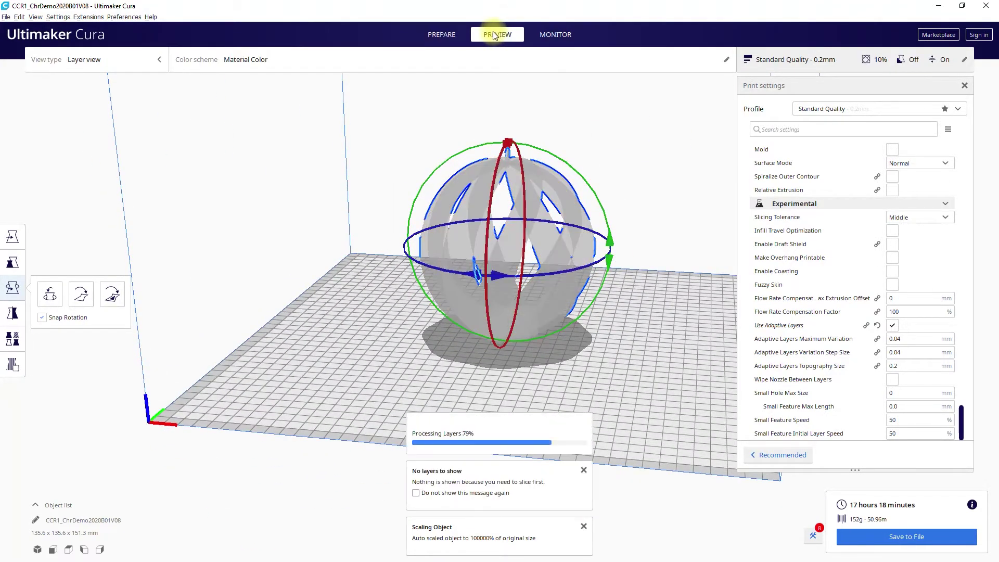
right_drag(547, 150, 573, 322)
drag(988, 180, 991, 205)
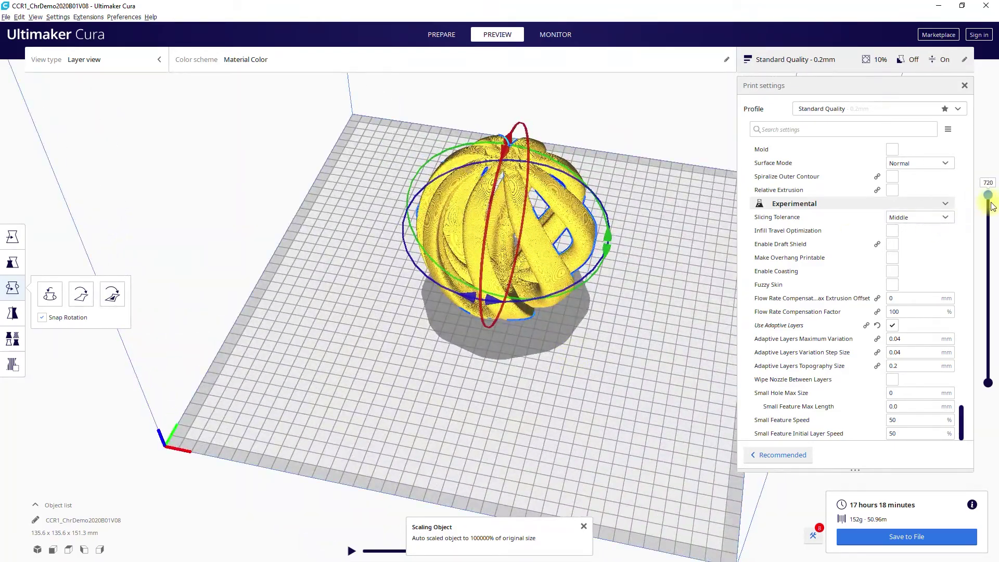
scroll(613, 189, up, 8)
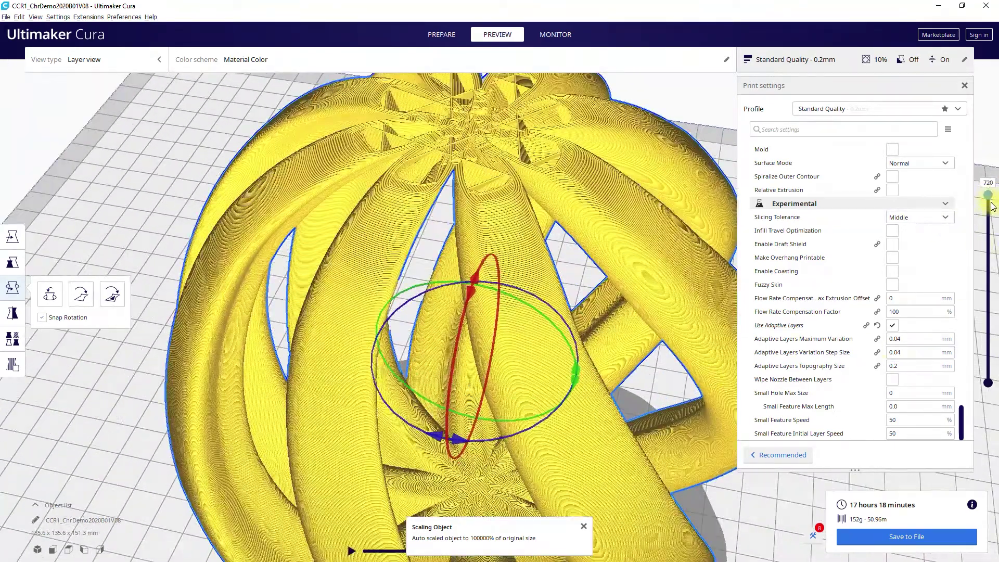
drag(992, 206, 987, 179)
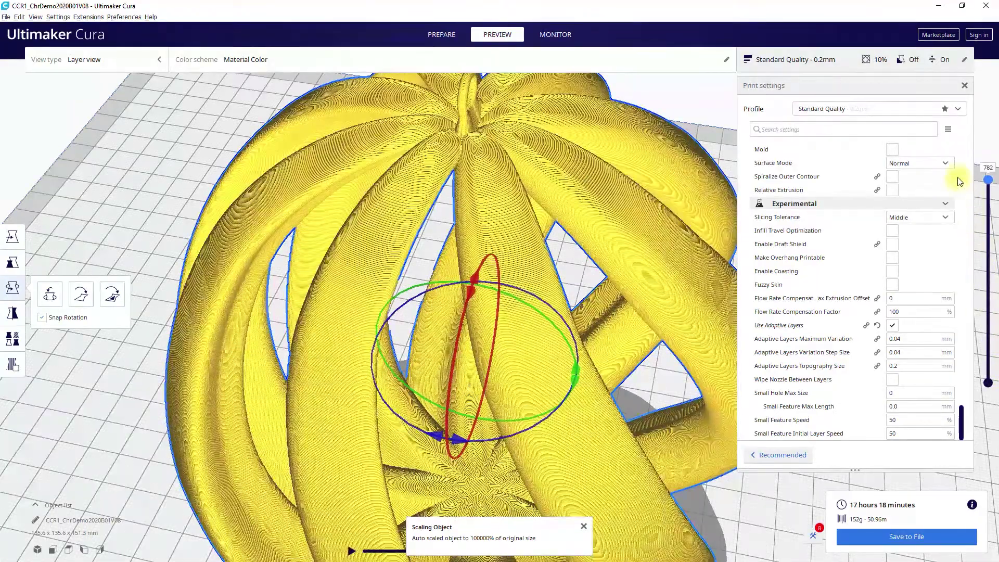
scroll(520, 260, down, 5)
- Scale the ornament uniformly to 50000% and generate supports with placement limited to touching the buildplate
click(13, 262)
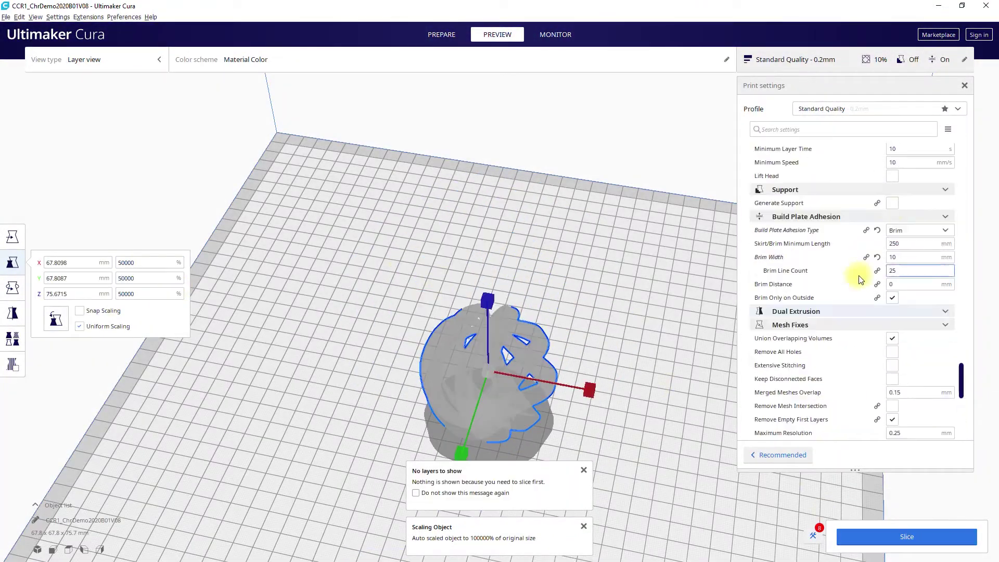
click(892, 203)
scroll(792, 214, up, 5)
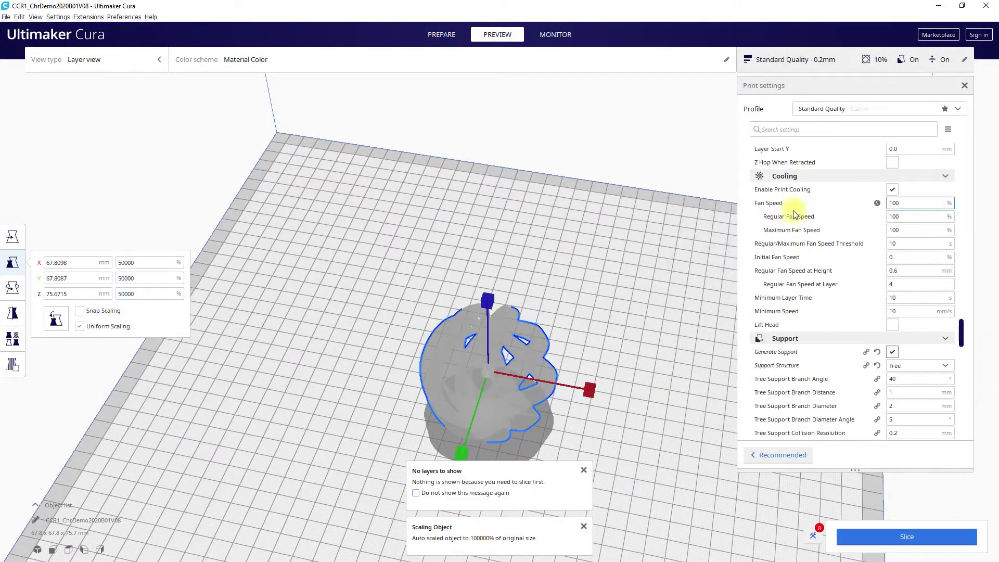
scroll(792, 214, down, 4)
click(898, 329)
click(895, 345)
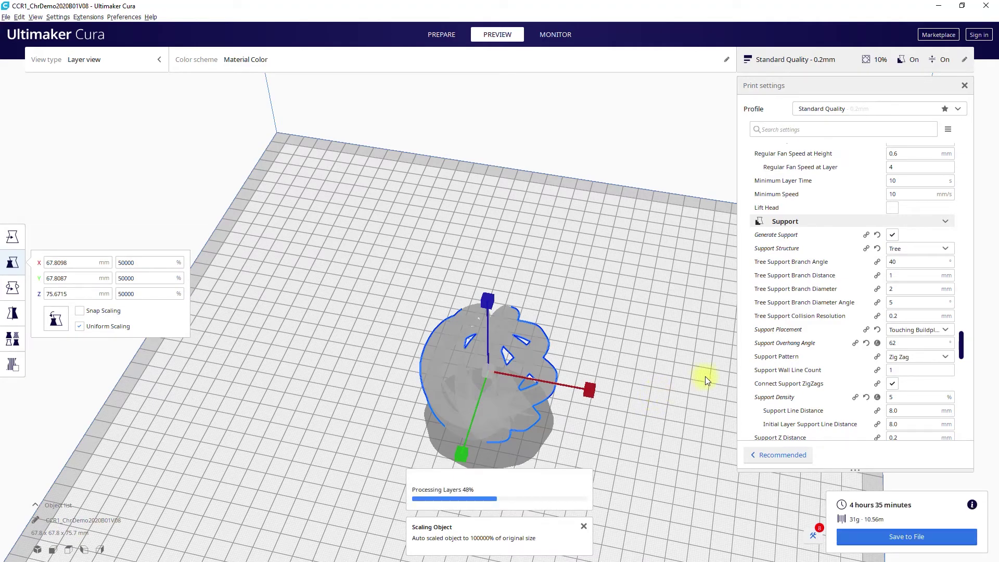
- Examine the tree supports and brim beneath the ornament's base in the sliced layer preview
right_drag(641, 448, 582, 382)
scroll(586, 430, up, 3)
scroll(586, 434, down, 3)
right_drag(586, 434, 638, 411)
scroll(645, 492, up, 4)
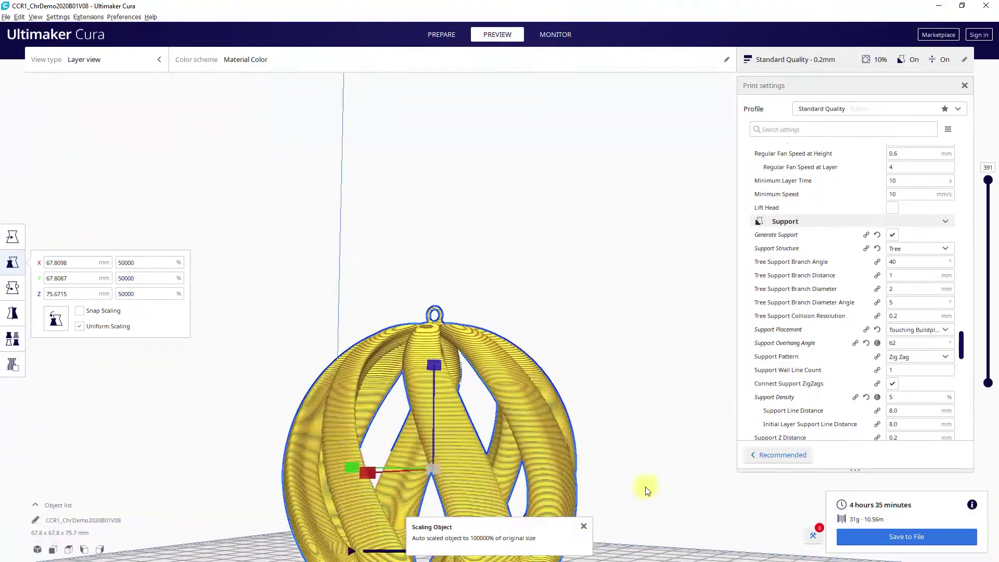
scroll(436, 416, up, 3)
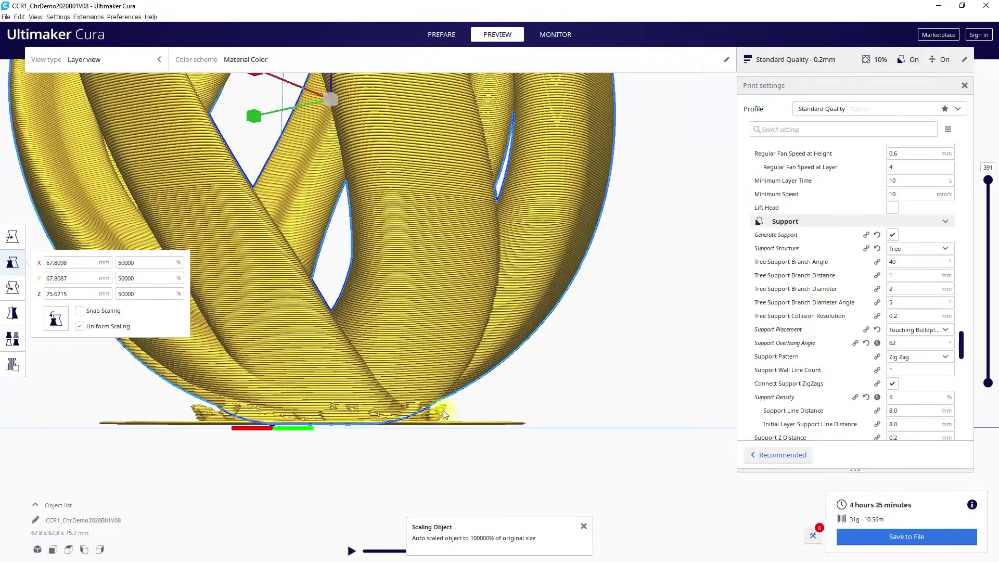
scroll(485, 373, down, 3)
- Set the support overhang angle to 50°, reslice the ornament and inspect the supports around its base
double_click(911, 342)
text(50)
click(861, 535)
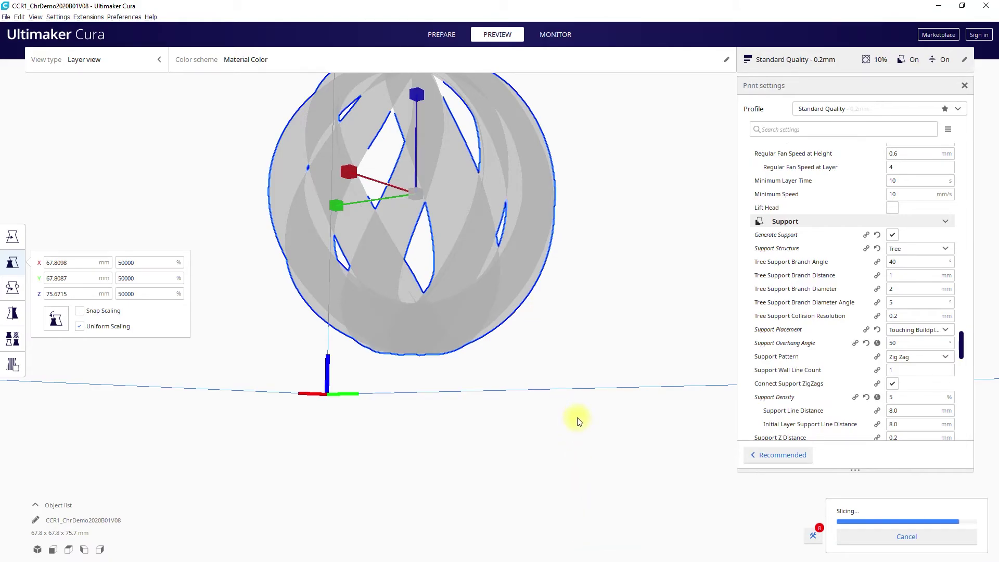
scroll(504, 382, up, 2)
right_drag(503, 381, 672, 378)
scroll(703, 358, down, 2)
mouse_move(534, 219)
right_down()
mouse_move(541, 236)
mouse_move(654, 239)
mouse_move(538, 204)
right_up()
- Change the support structure to Normal, reslice the ornament and inspect the supports from several angles
click(908, 250)
click(907, 262)
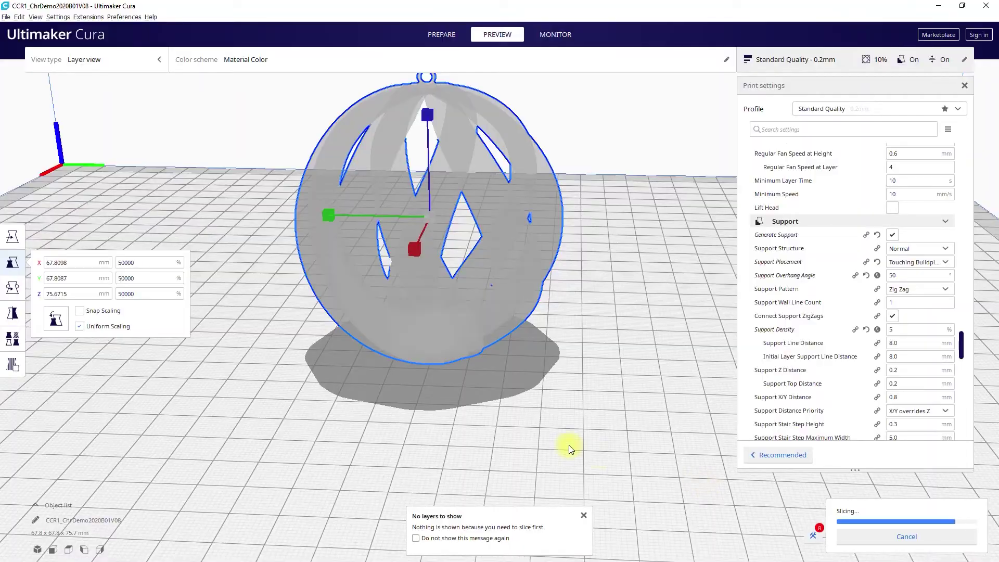
right_drag(569, 447, 695, 372)
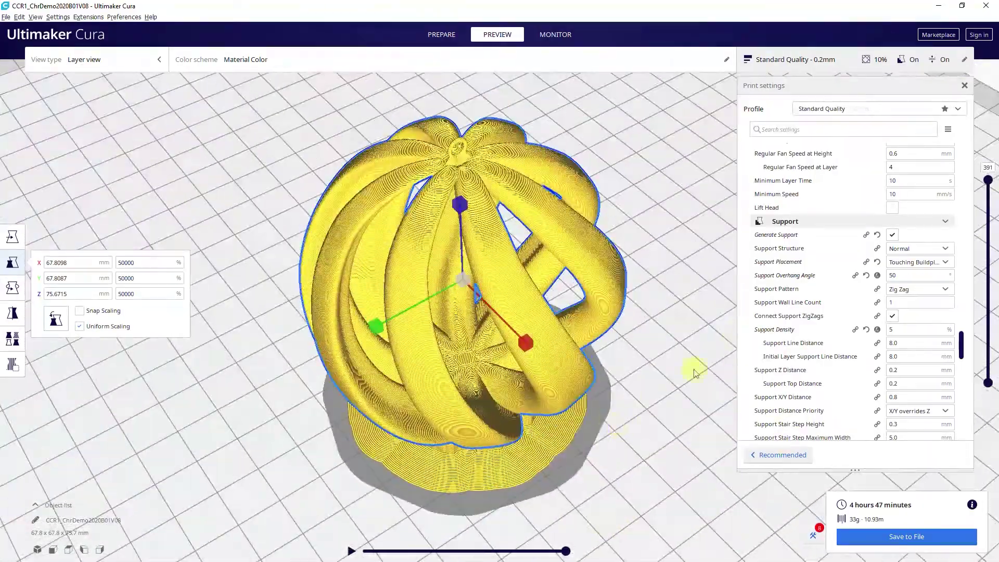
right_drag(691, 277, 668, 298)
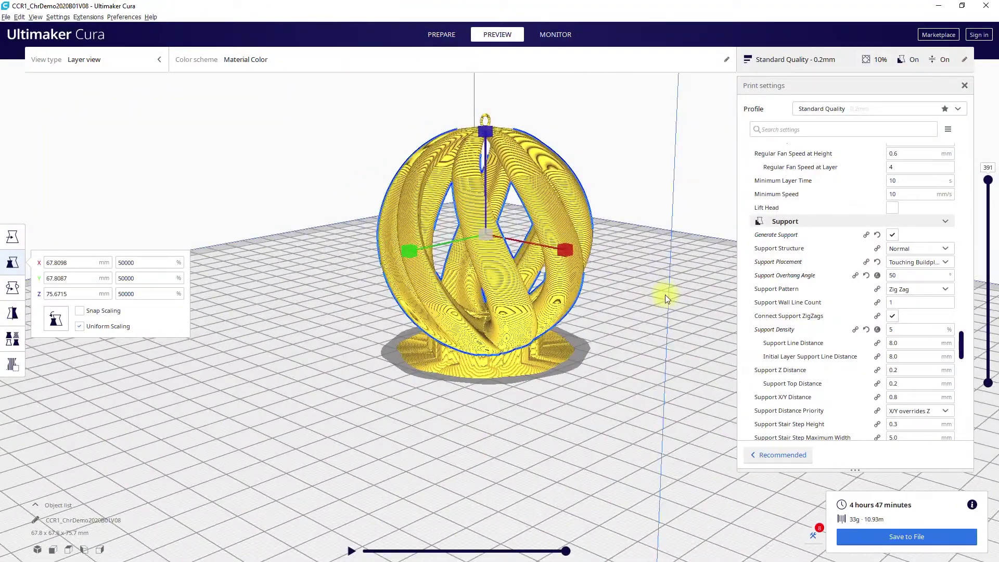
- Scale the ornament uniformly to 60000% and slice it again
text(6)
key(Return)
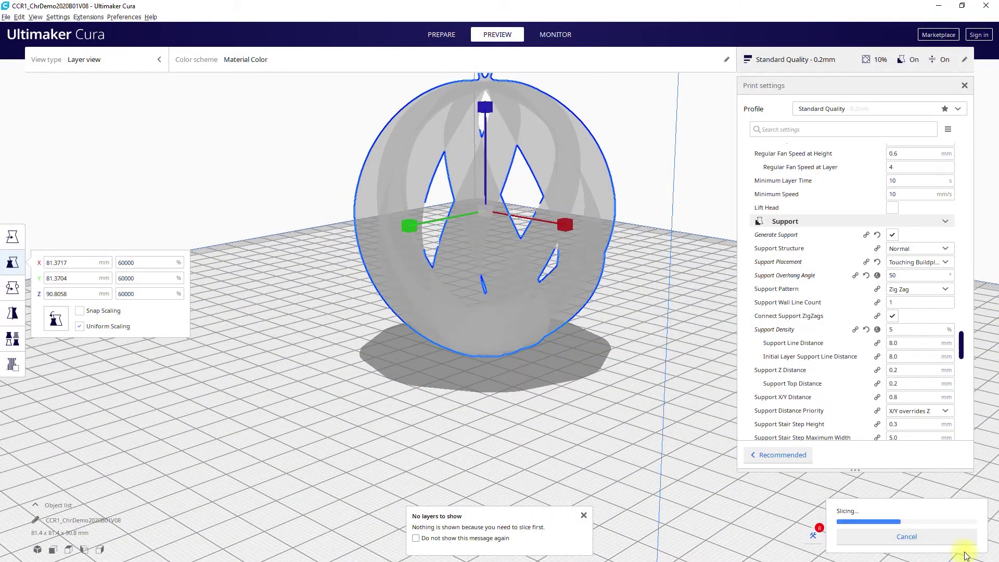